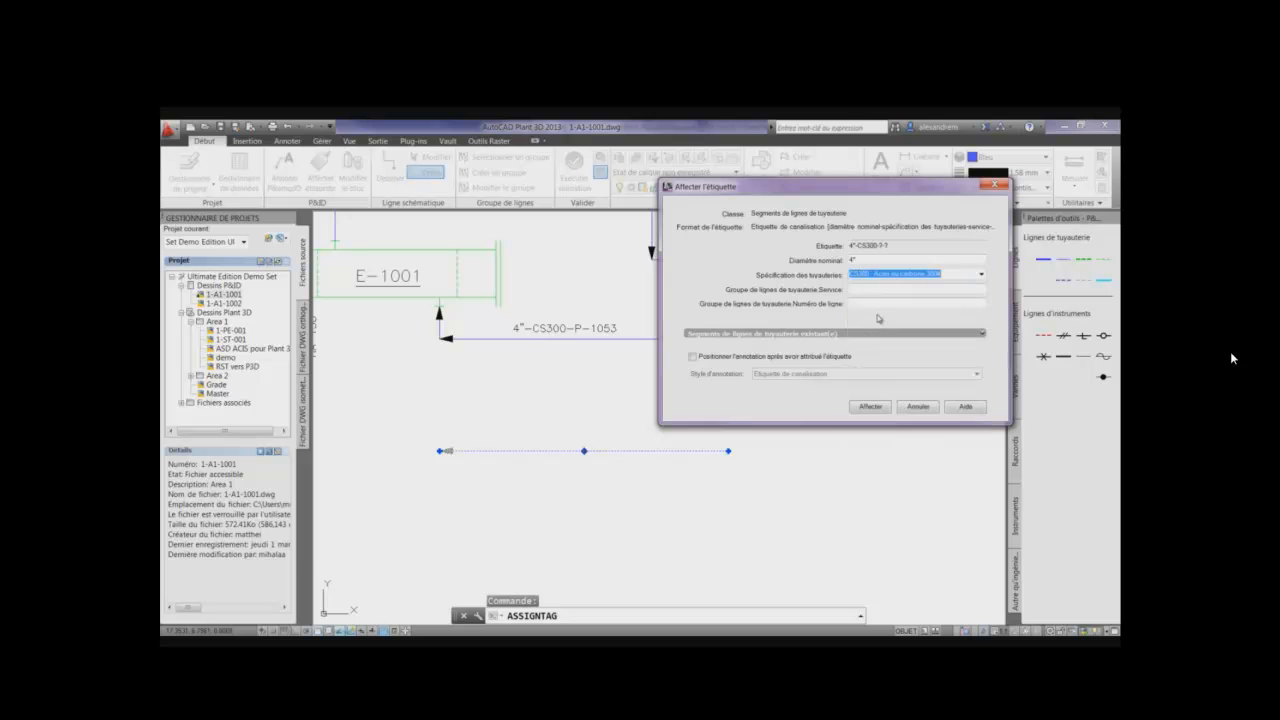
# Try to tag the untagged pipe line below E-1001 with service AV, line number 1053 and a placed annotation.
pyautogui.click(868, 289)
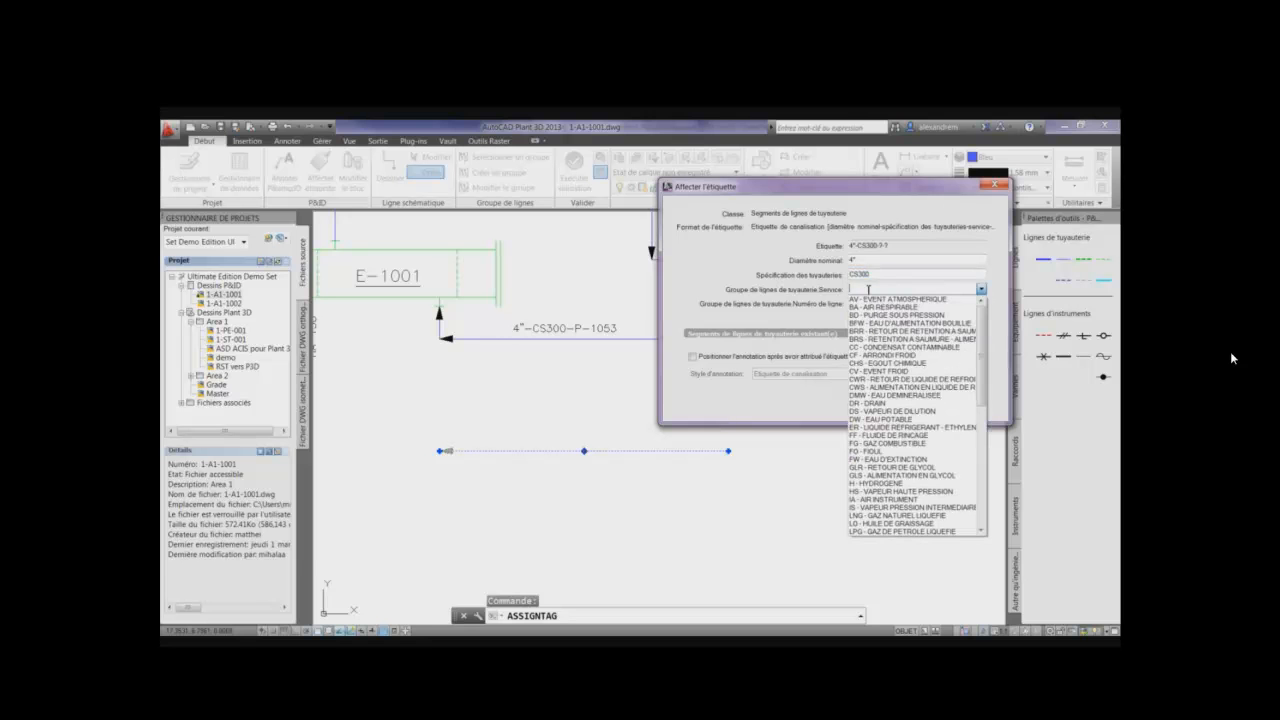
pyautogui.click(870, 299)
pyautogui.press('Tab')
pyautogui.write('1')
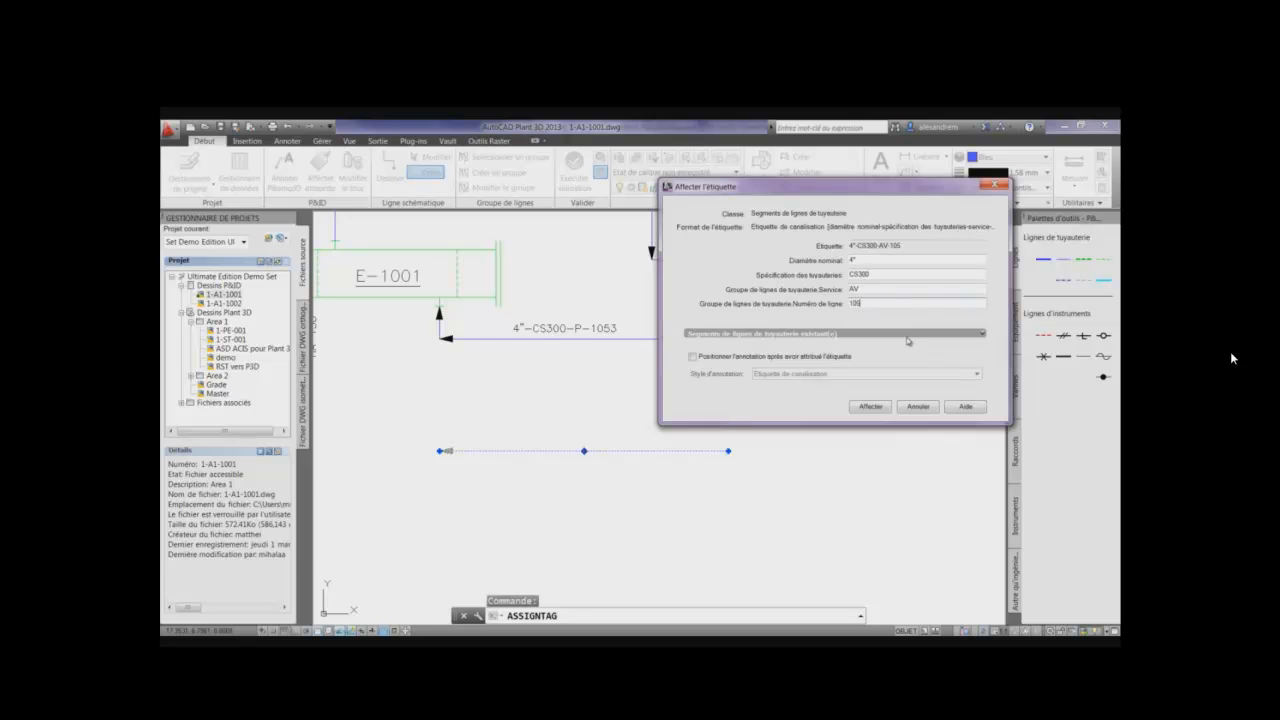
pyautogui.click(736, 357)
pyautogui.click(880, 406)
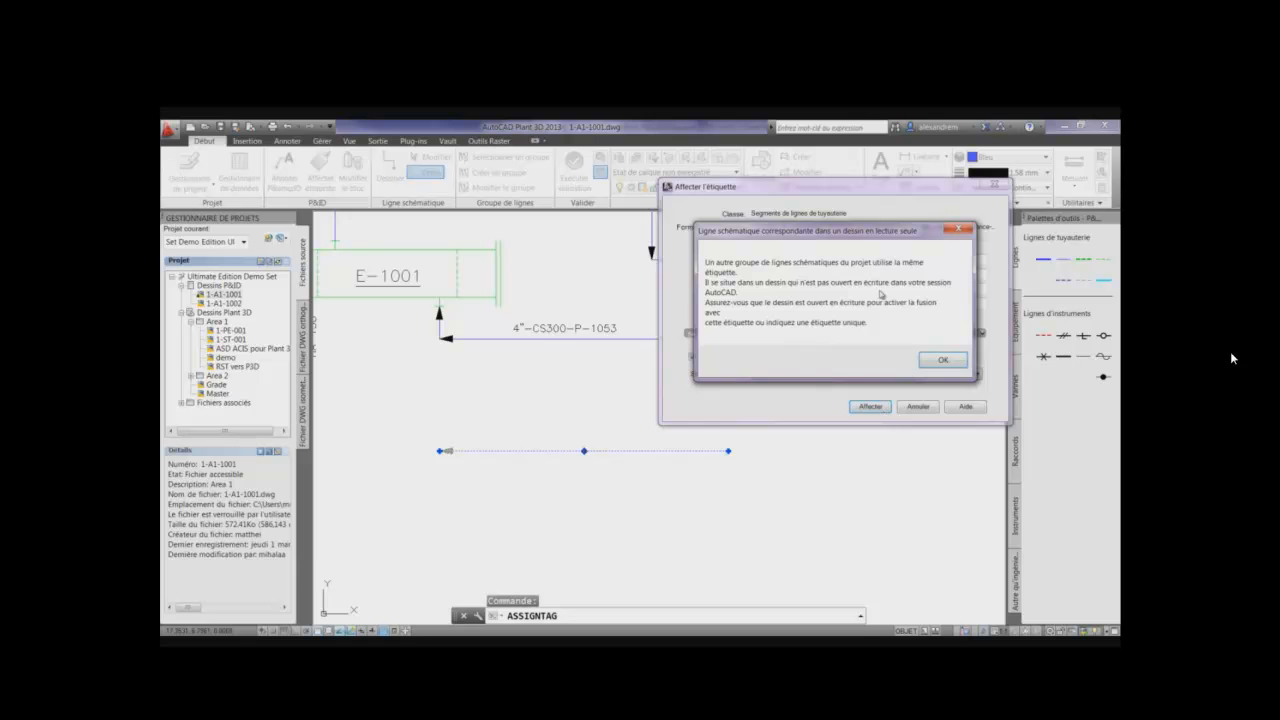
pyautogui.moveTo(874, 240); pyautogui.dragTo(751, 365)
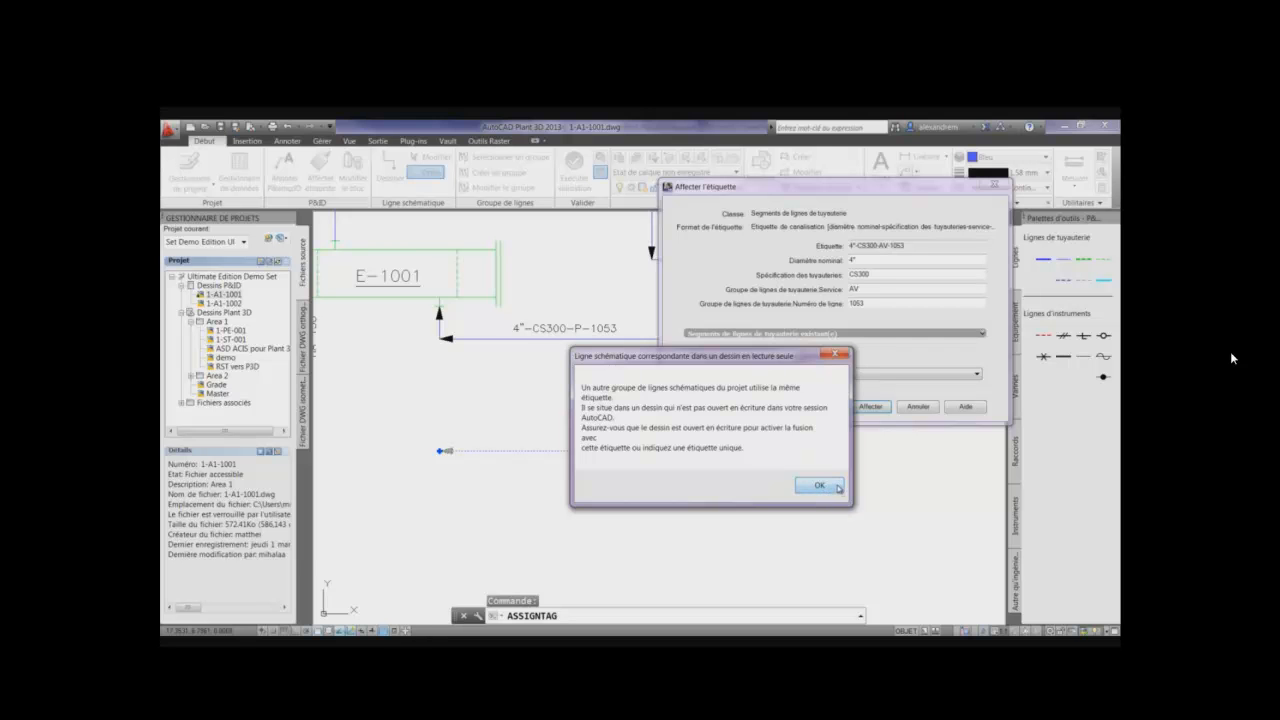
pyautogui.click(838, 487)
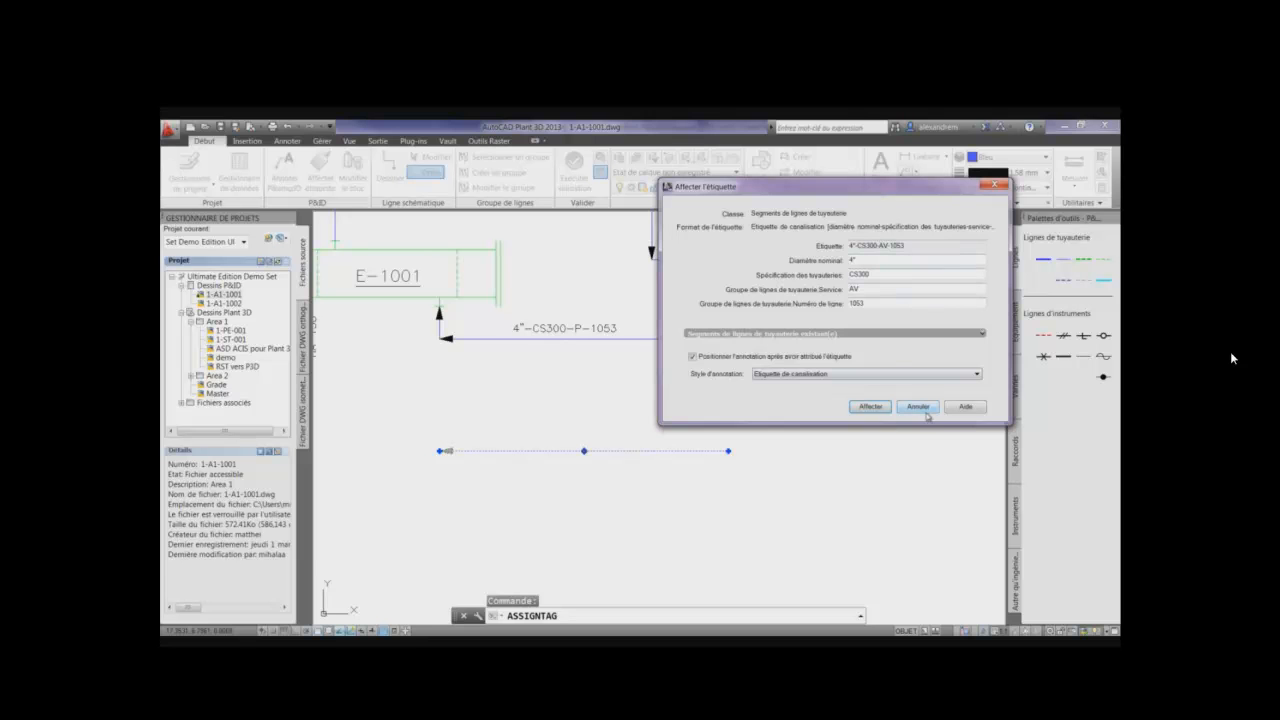
pyautogui.click(925, 408)
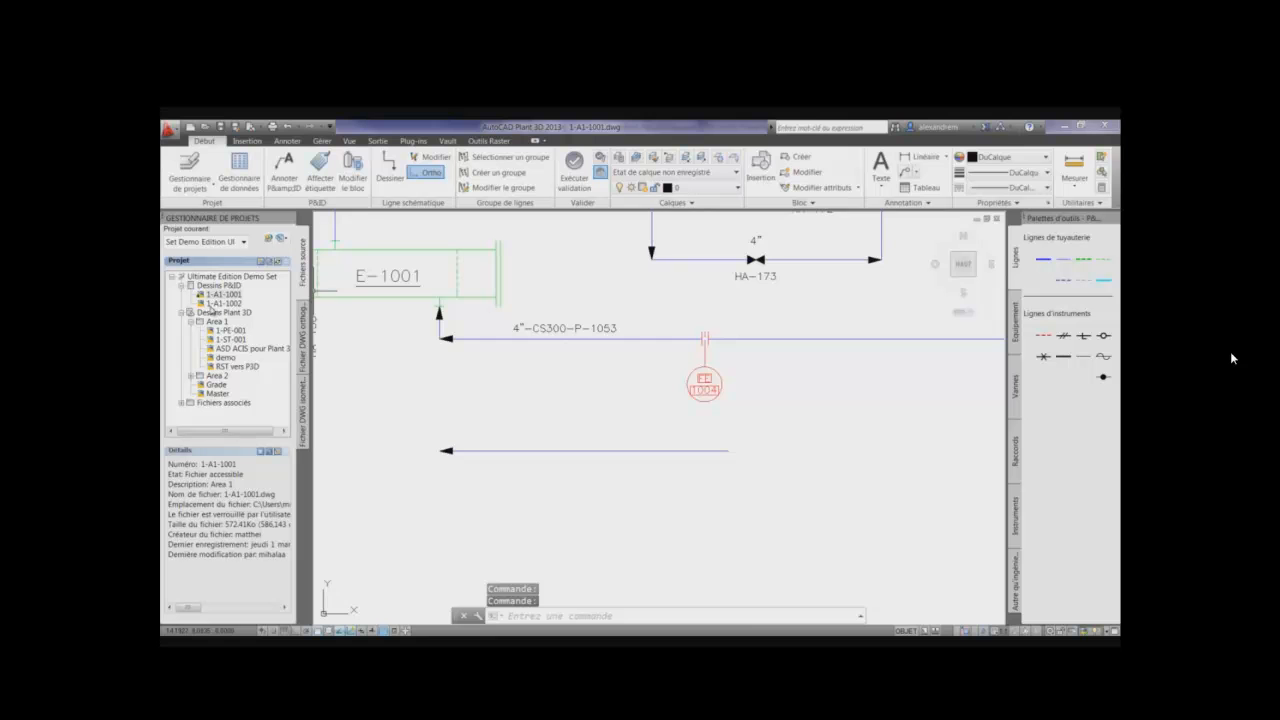
# Open drawing 1-A1-1002 and turn off its grid and snap.
pyautogui.doubleClick(222, 304)
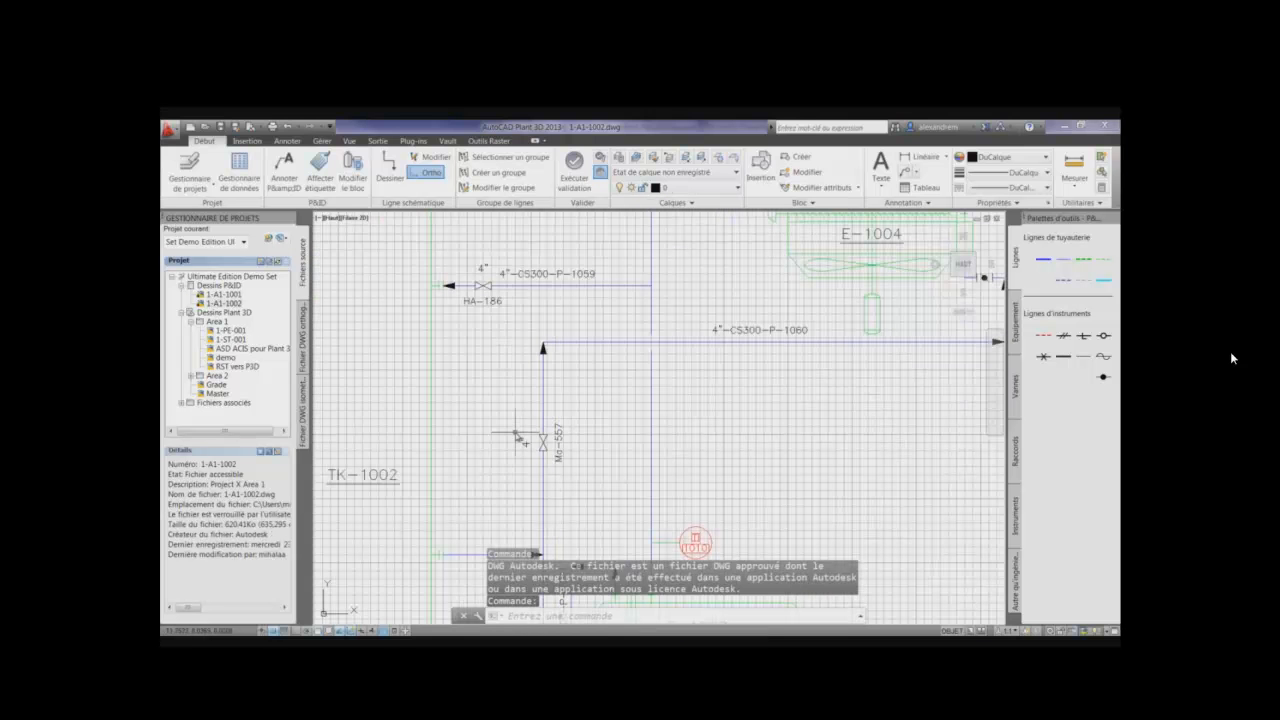
pyautogui.press('F7')
pyautogui.press('F9')
pyautogui.scroll(-5, 700, 360)
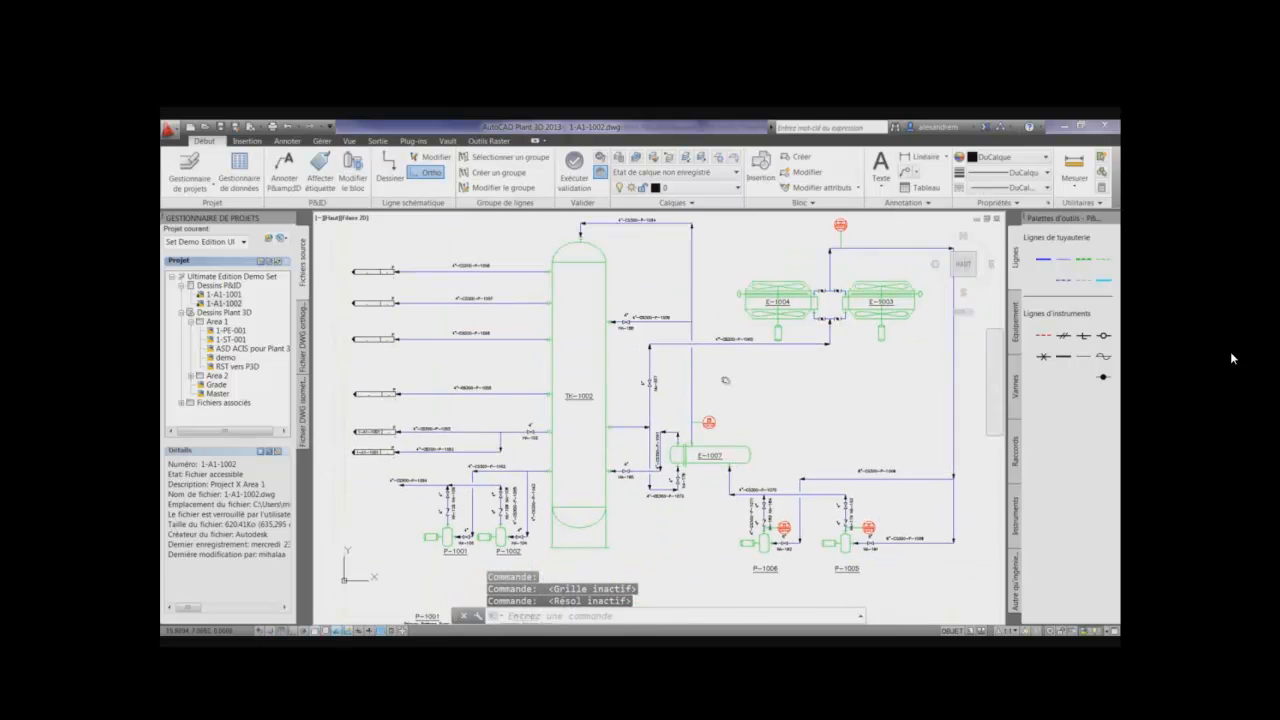
# Examine the pipe line tags around tank TK-1002 and close drawing 1-A1-1002.
pyautogui.scroll(2, 690, 340)
pyautogui.scroll(5, 679, 309)
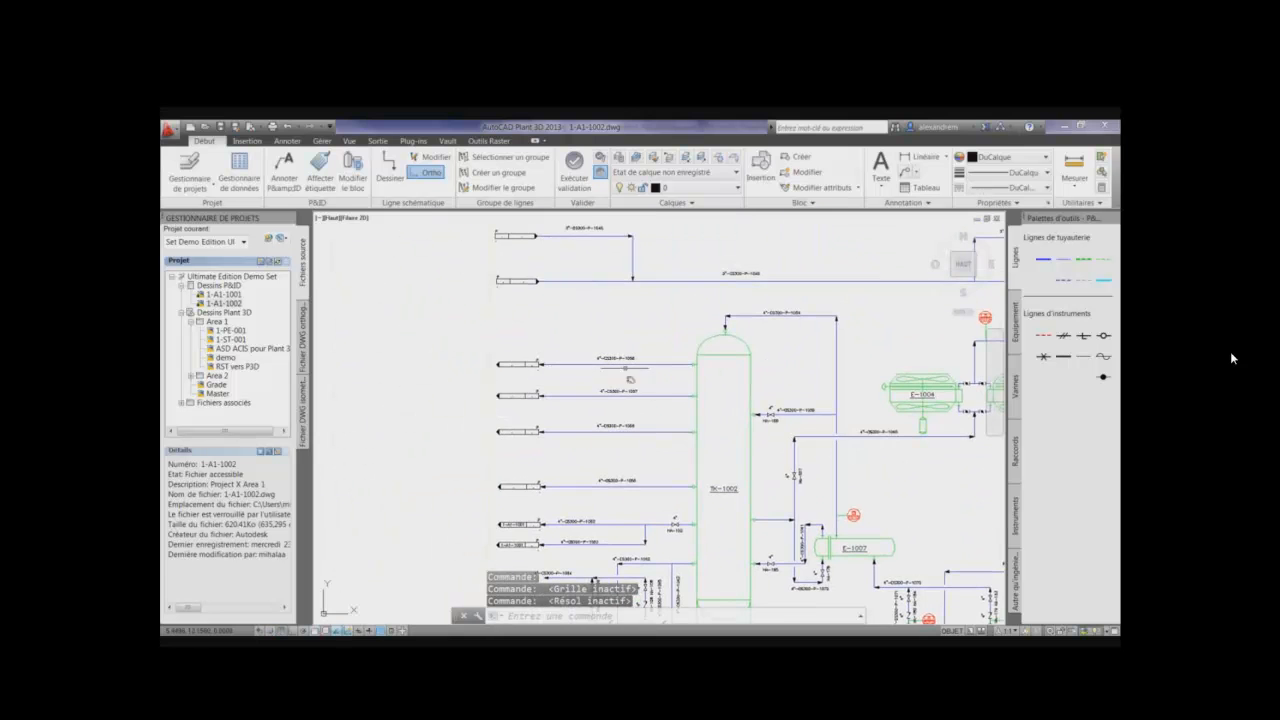
pyautogui.scroll(-2, 638, 369)
pyautogui.scroll(-4, 638, 369)
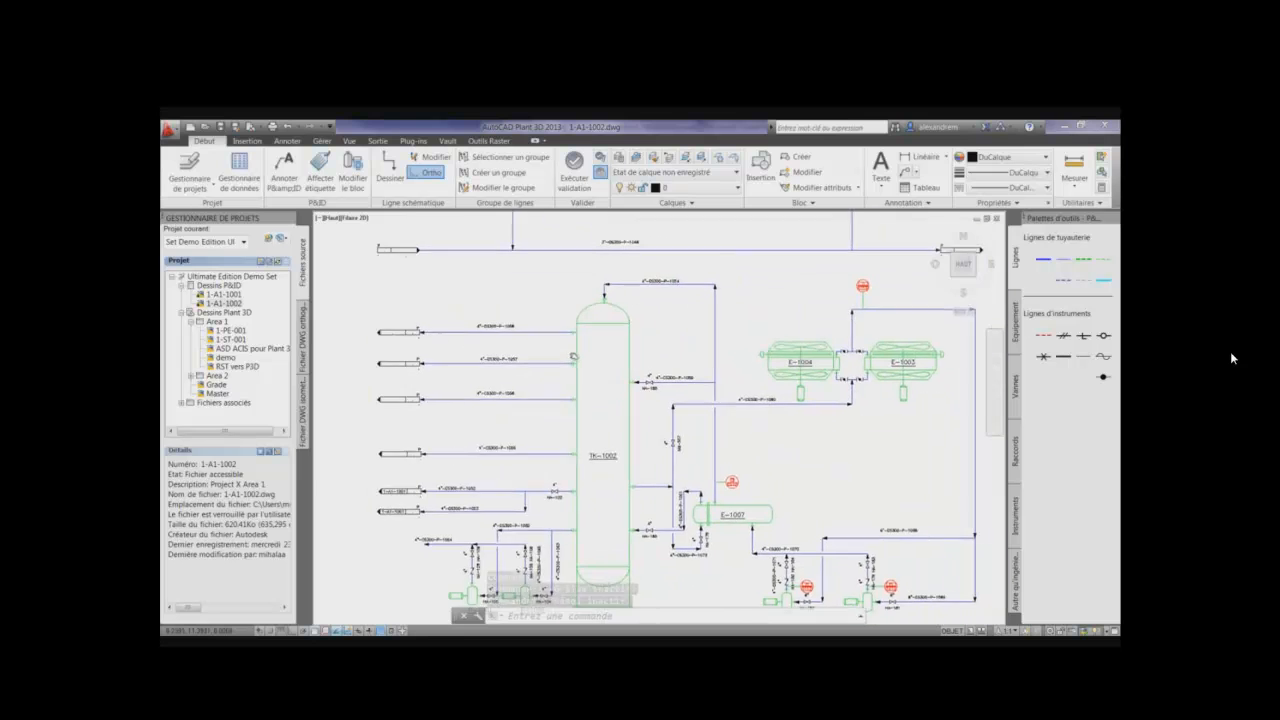
pyautogui.scroll(5, 655, 300)
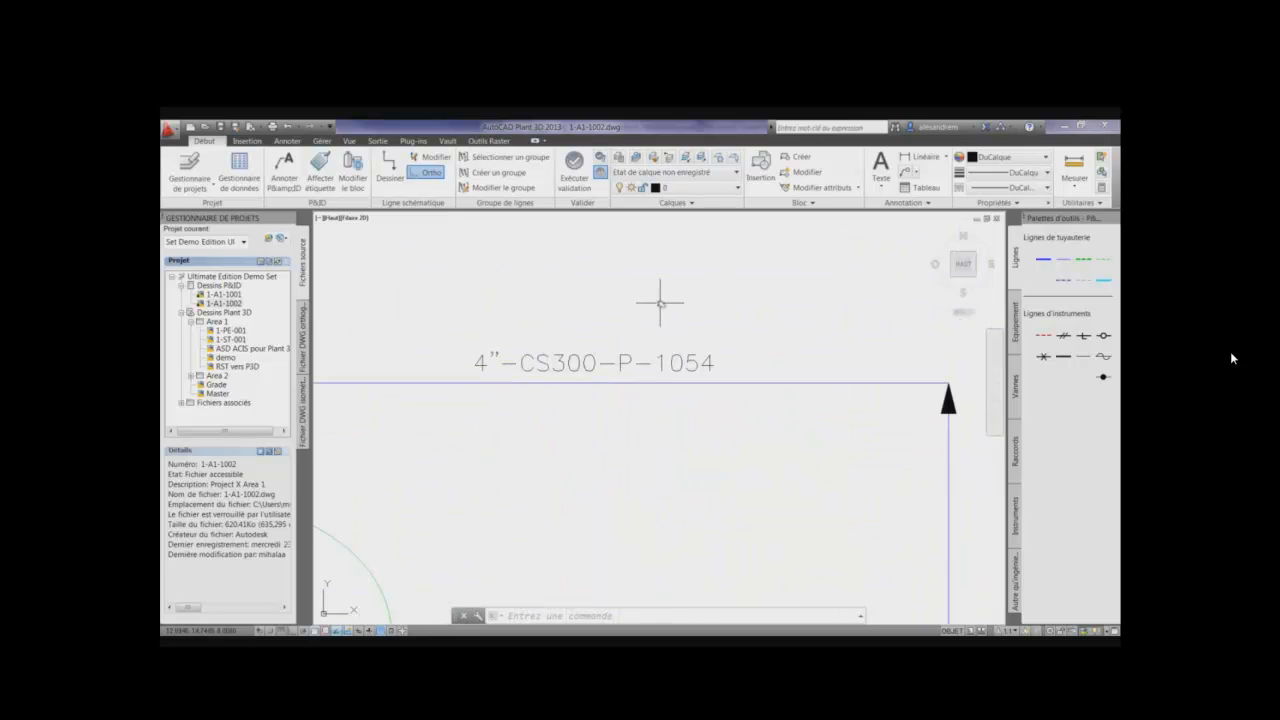
pyautogui.scroll(-6, 690, 375)
pyautogui.scroll(-4, 688, 380)
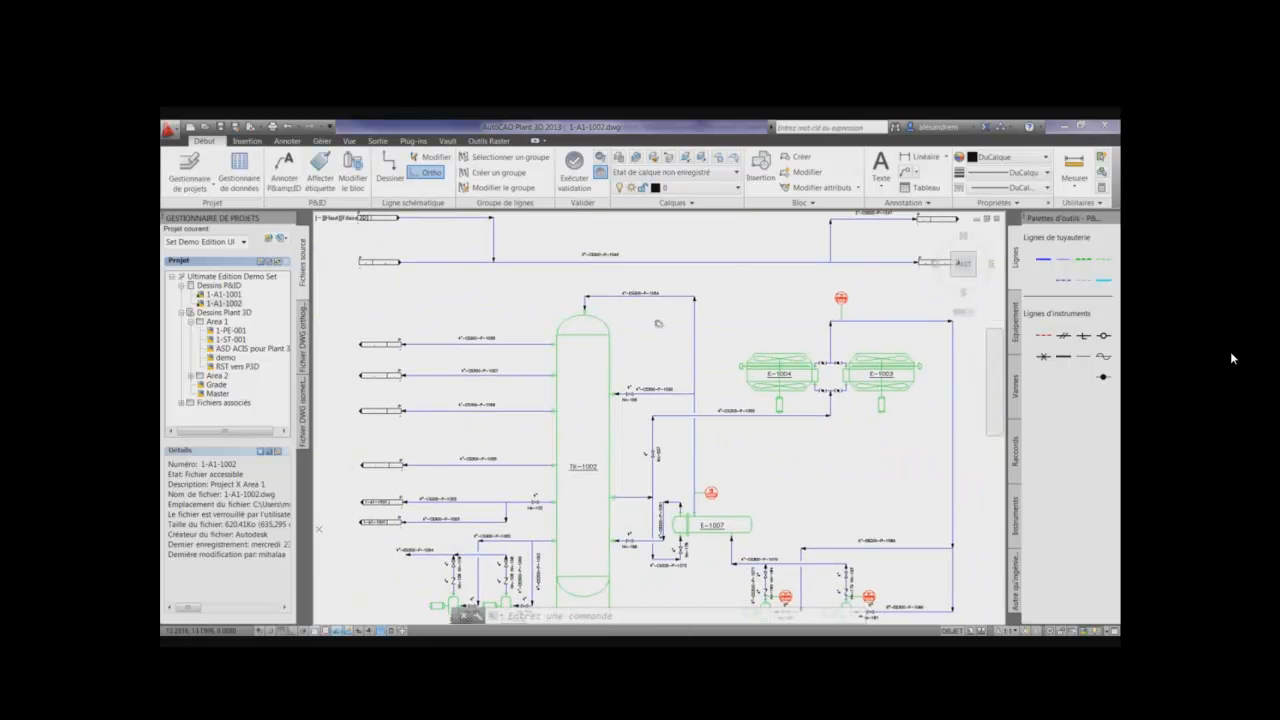
pyautogui.moveTo(666, 359); pyautogui.dragTo(670, 358, button='middle')
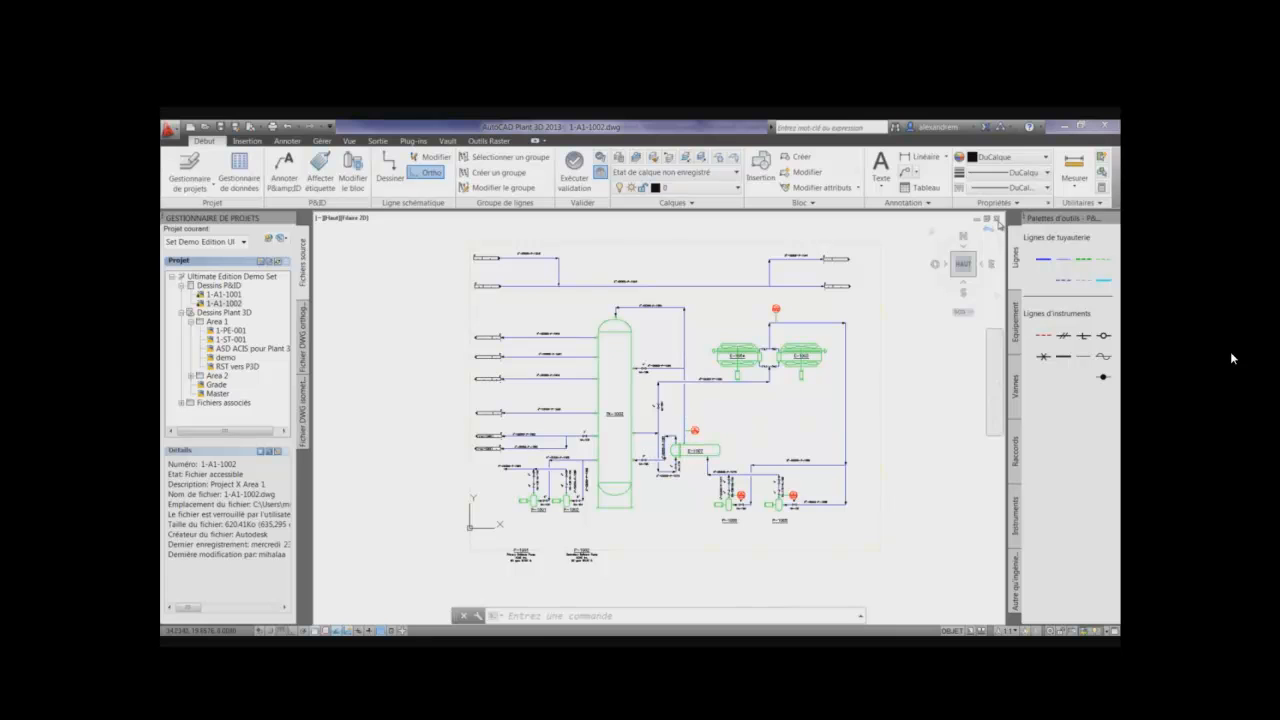
pyautogui.click(997, 218)
# Assign a tag with line number 1054 to the untagged pipe line below E-1001.
pyautogui.click(636, 421)
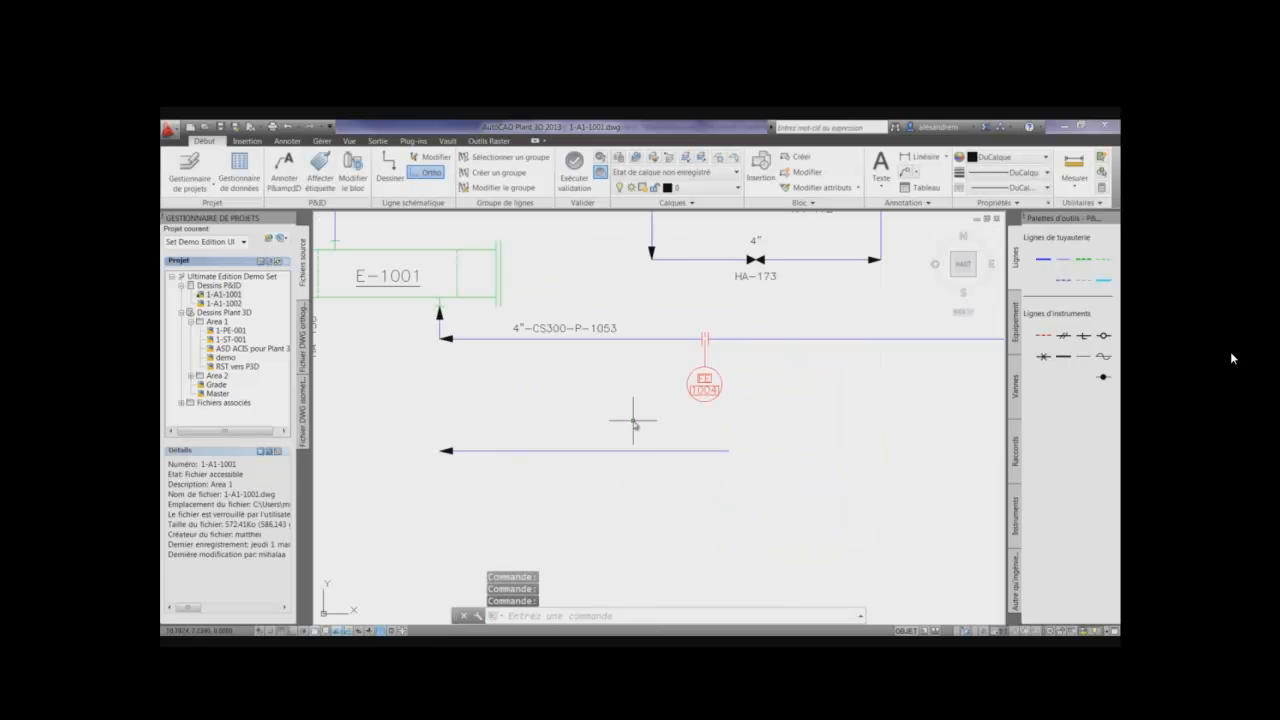
pyautogui.click(642, 454)
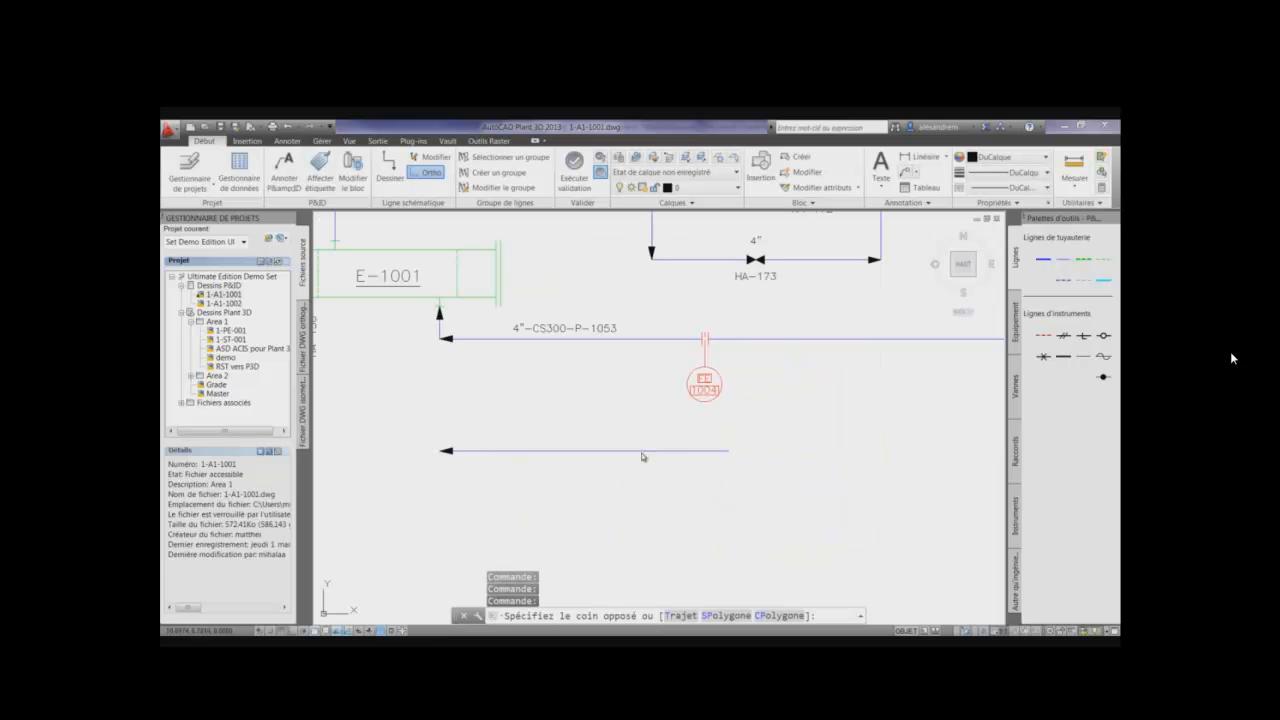
pyautogui.click(634, 449)
pyautogui.rightClick(636, 455)
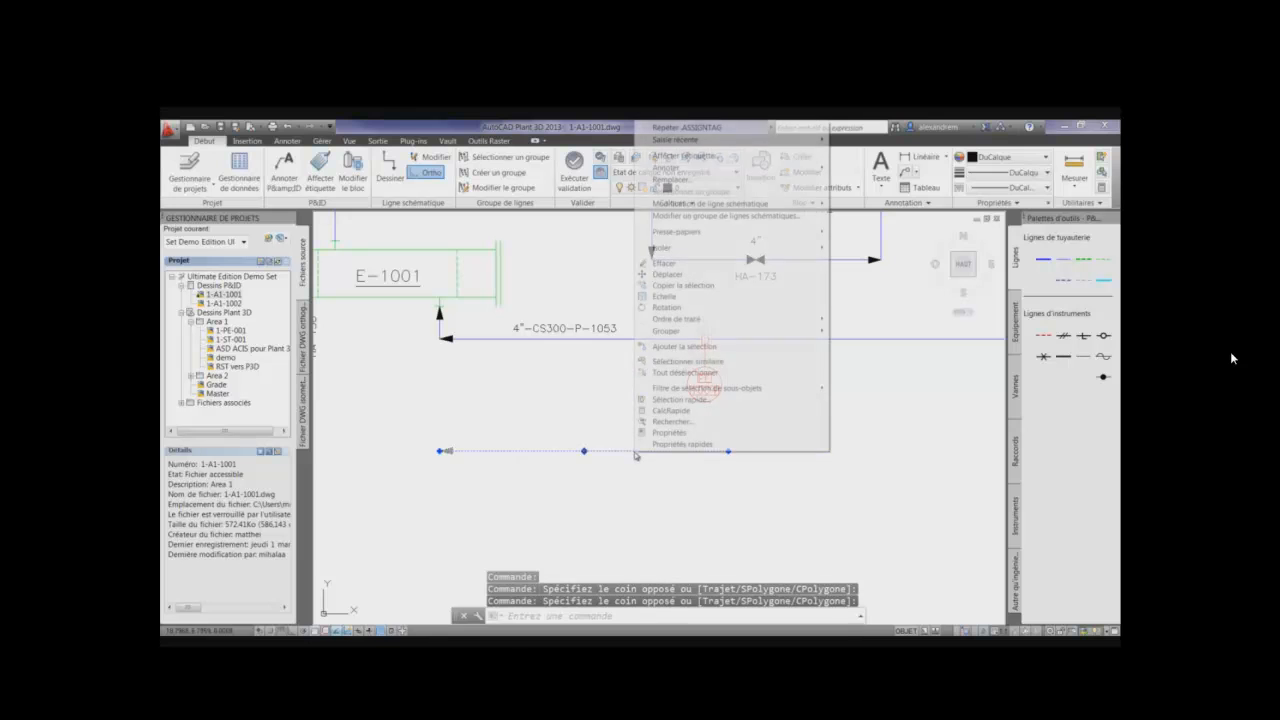
pyautogui.click(776, 158)
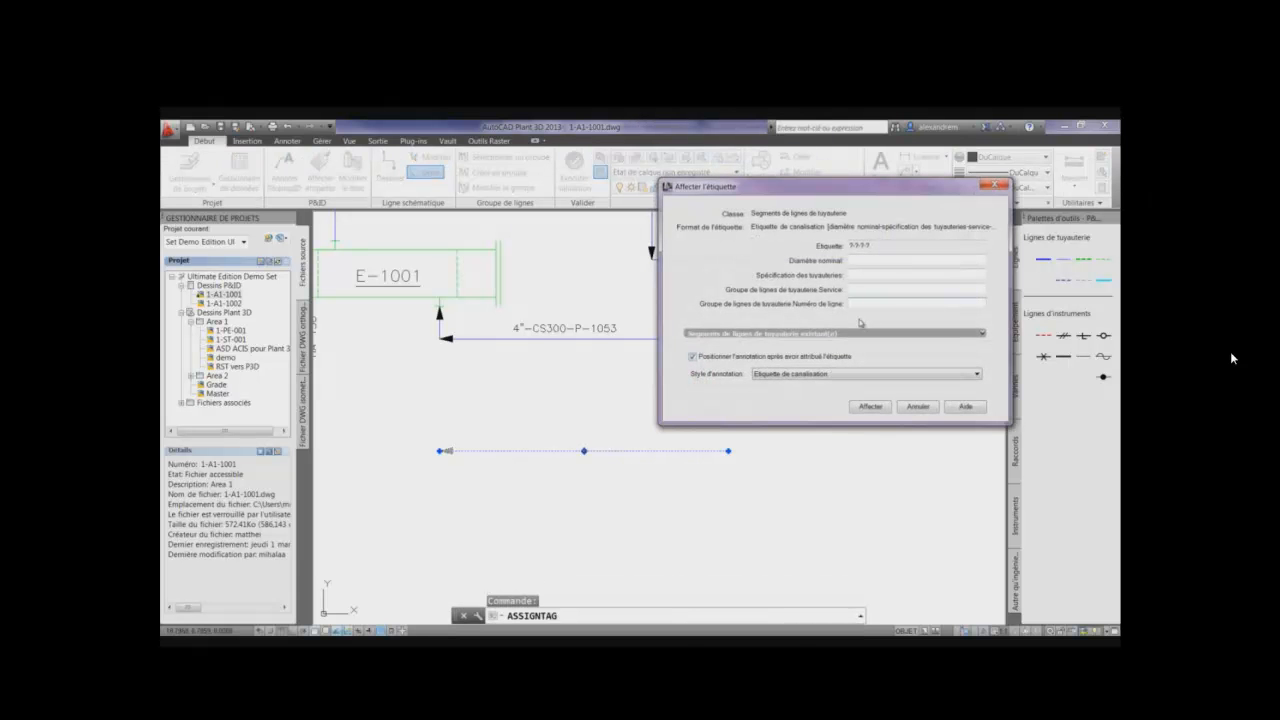
pyautogui.write('1054')
pyautogui.click(870, 407)
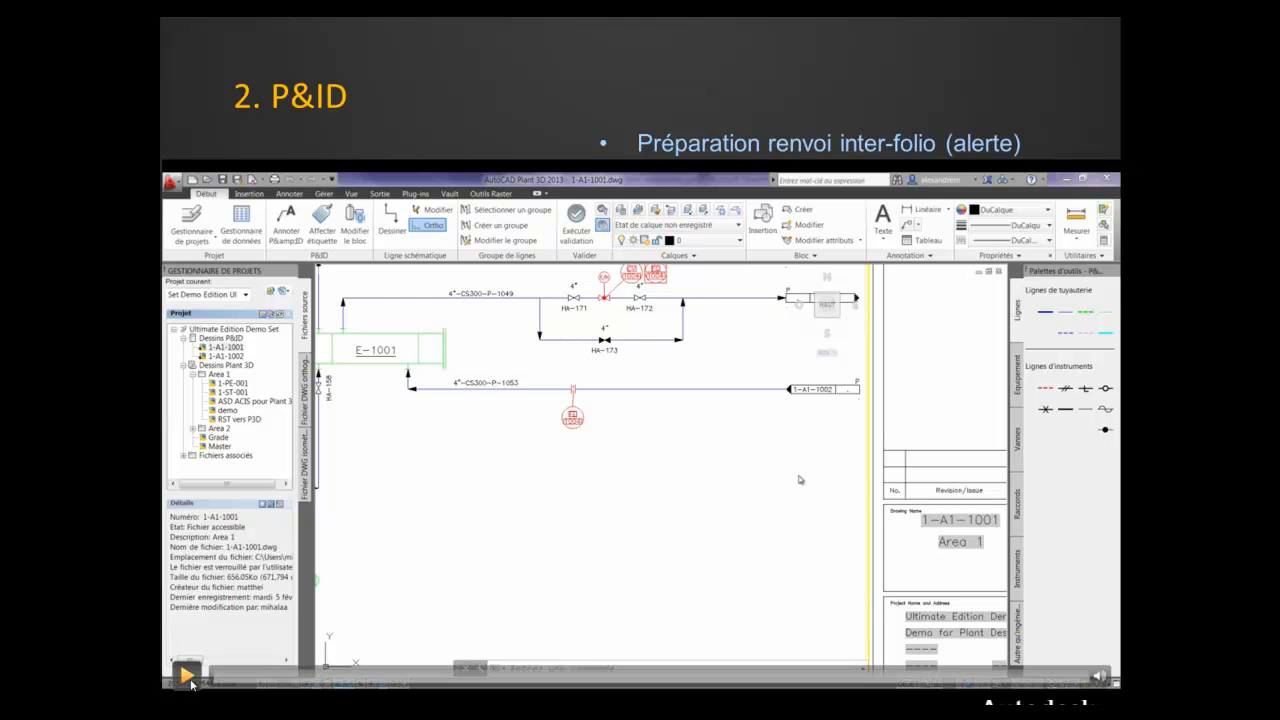
pyautogui.click(188, 676)
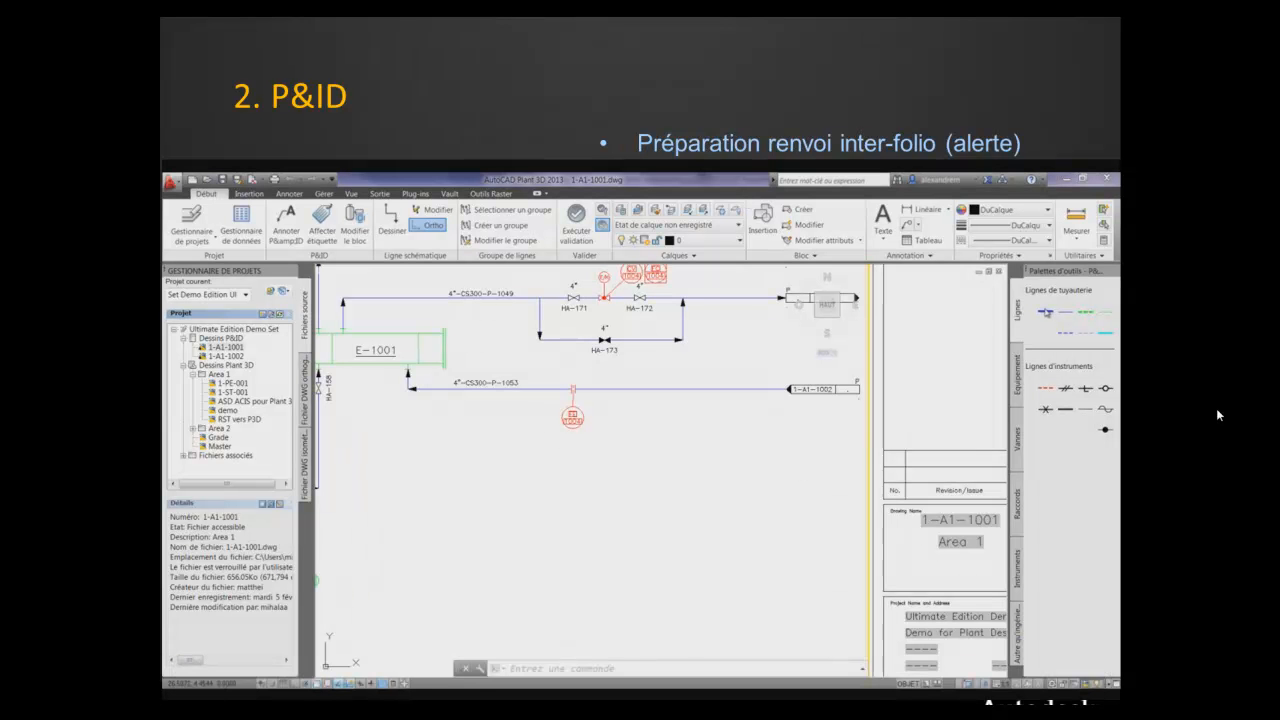
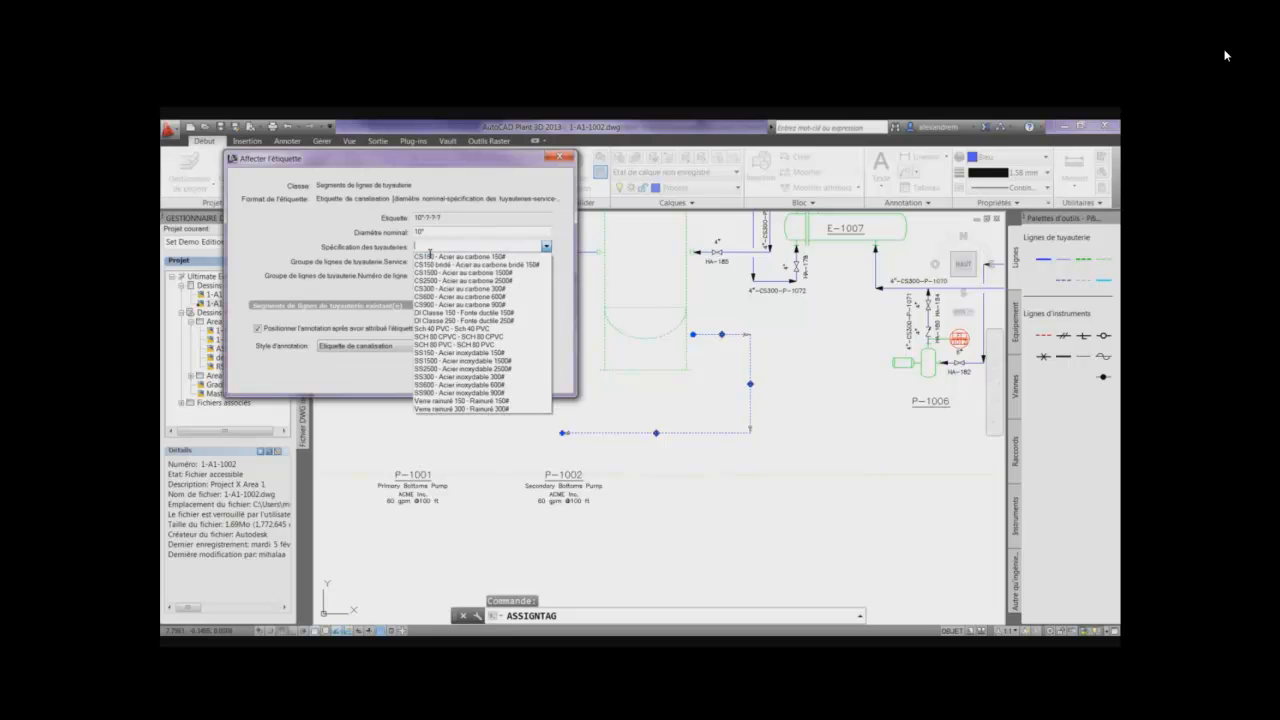
# Tag the 10" pipe line below TK-1002 with specification CS150, service AV and number 300, and place its annotation under the horizontal run.
pyautogui.click(431, 256)
pyautogui.click(433, 260)
pyautogui.click(435, 271)
pyautogui.click(436, 275)
pyautogui.write('300')
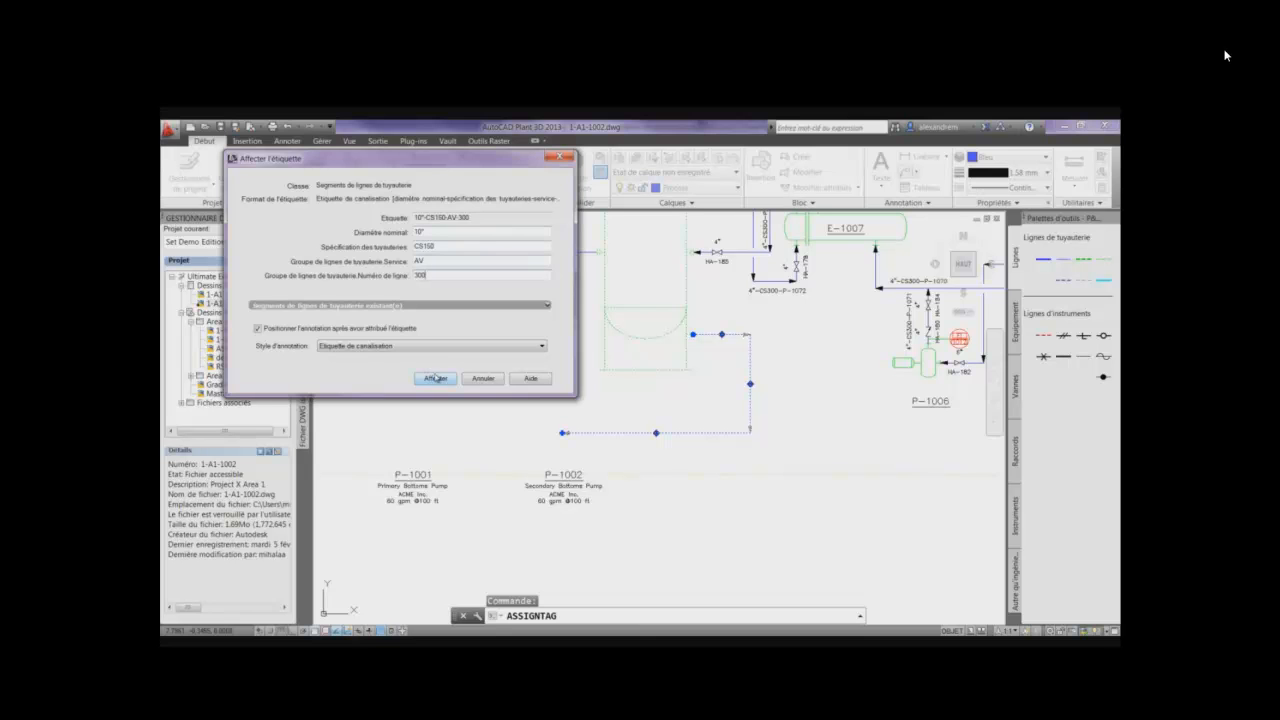
pyautogui.click(436, 378)
pyautogui.click(686, 452)
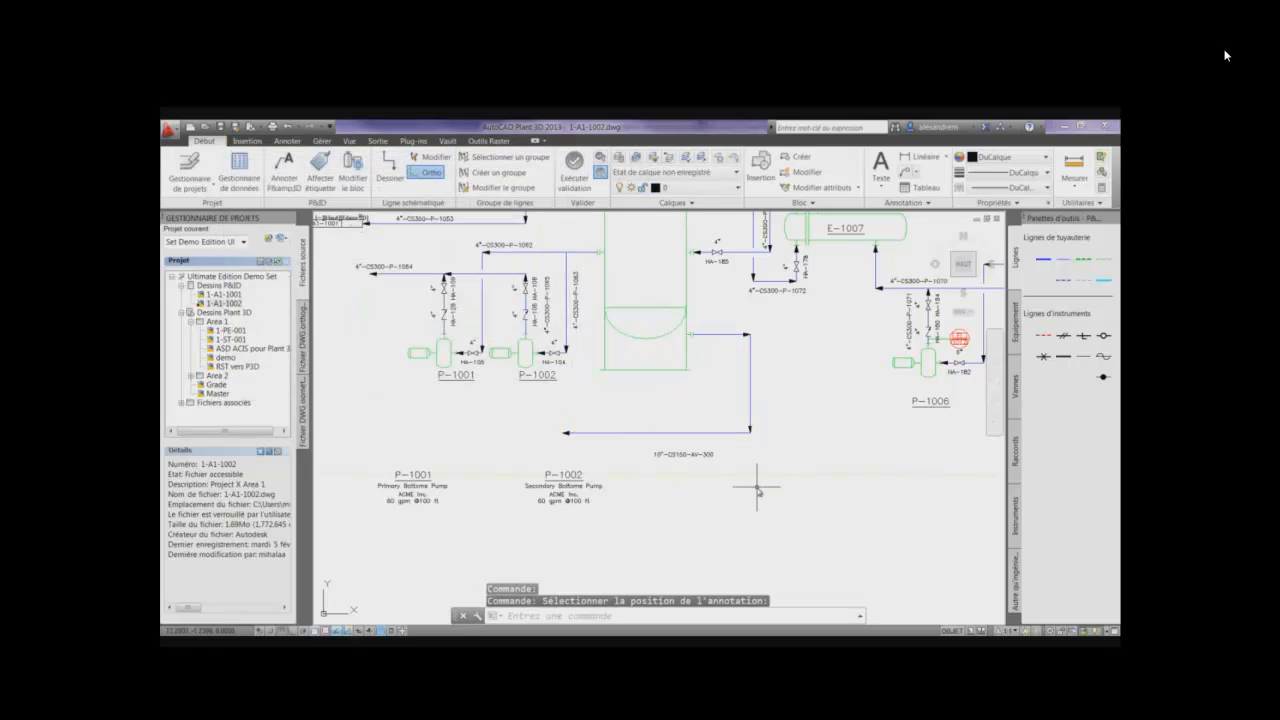
# Insert a check valve on the horizontal run of the 10"-CS150-AV-300 pipe line.
pyautogui.click(1016, 386)
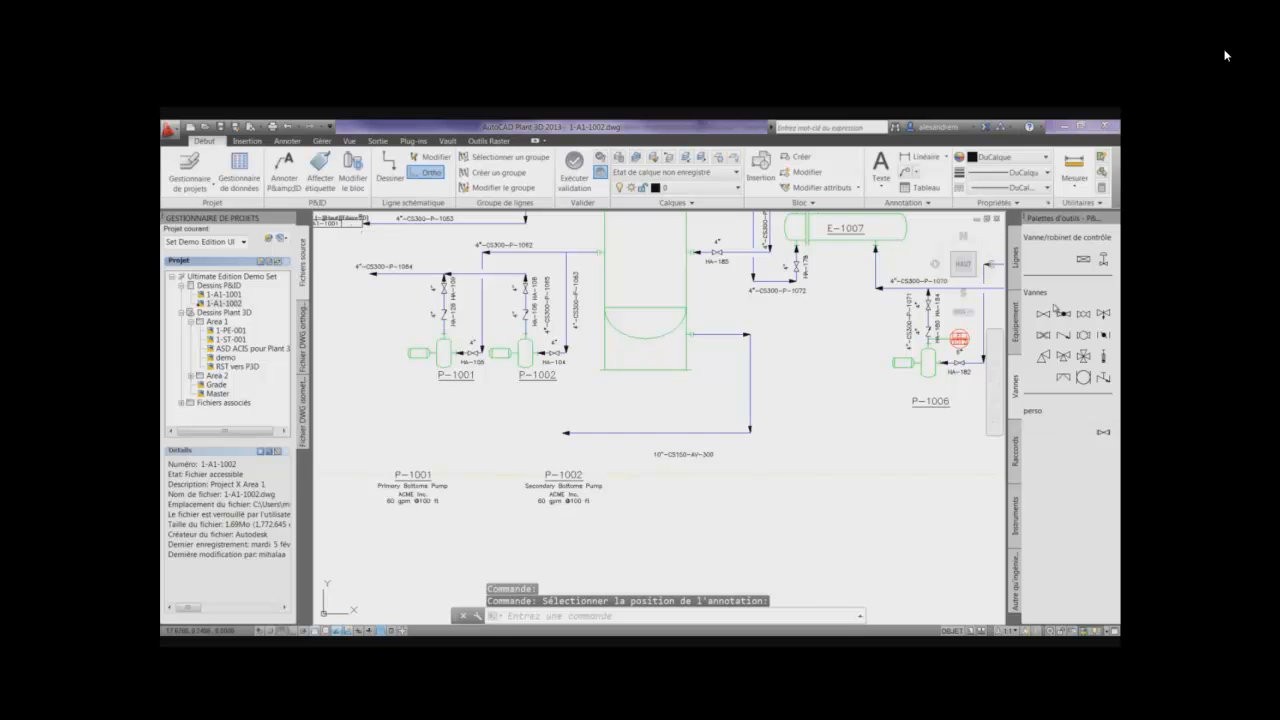
pyautogui.click(1064, 356)
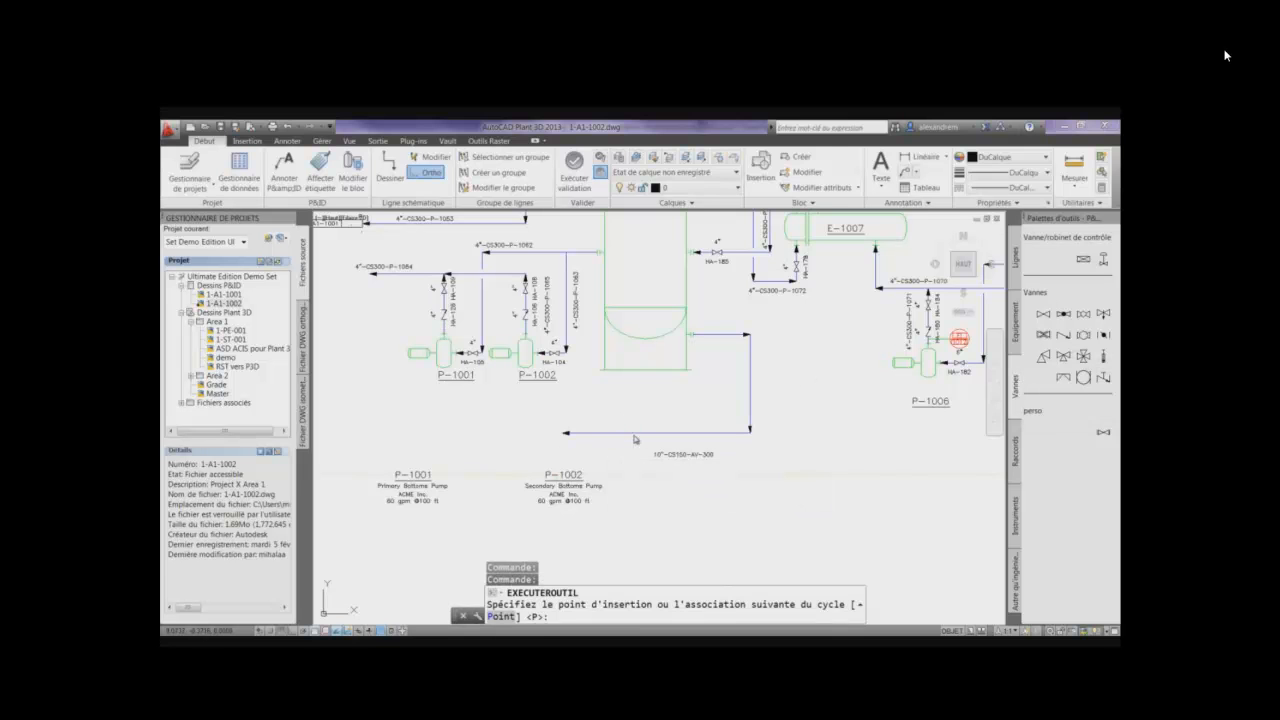
pyautogui.click(634, 432)
pyautogui.click(749, 416)
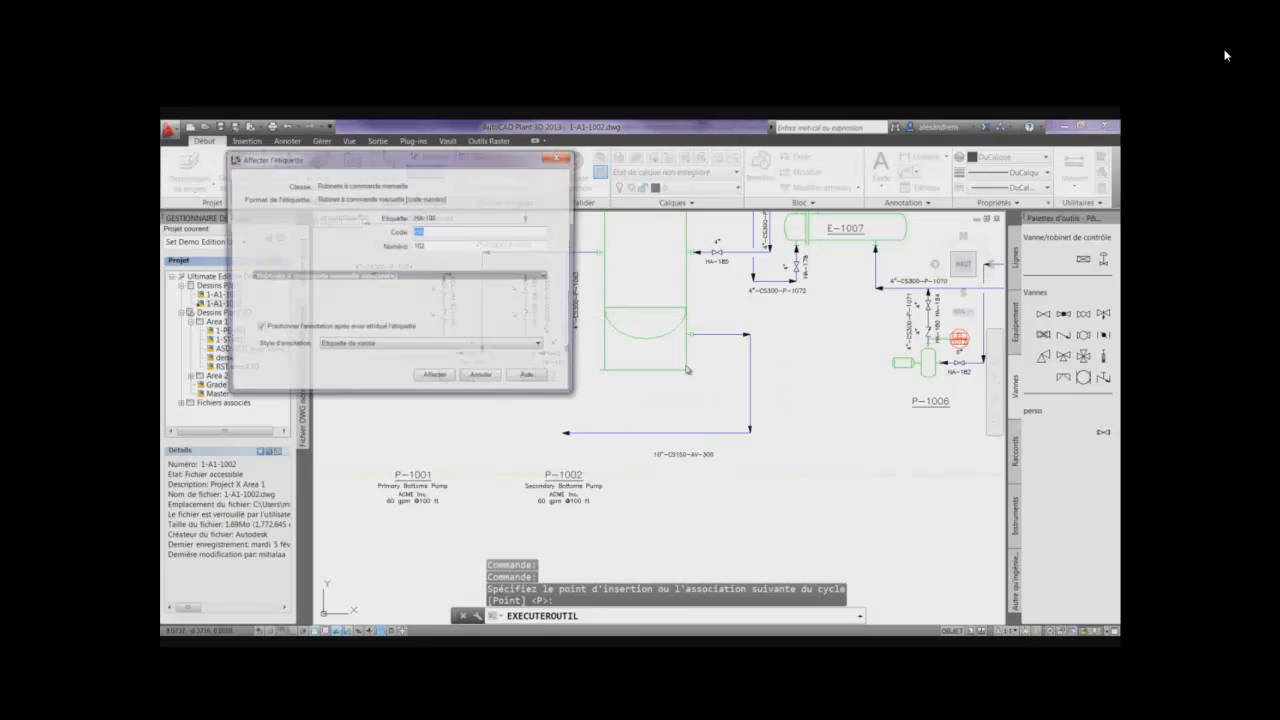
# Try to assign the new check valve the numbers 103 and 104.
pyautogui.click(545, 246)
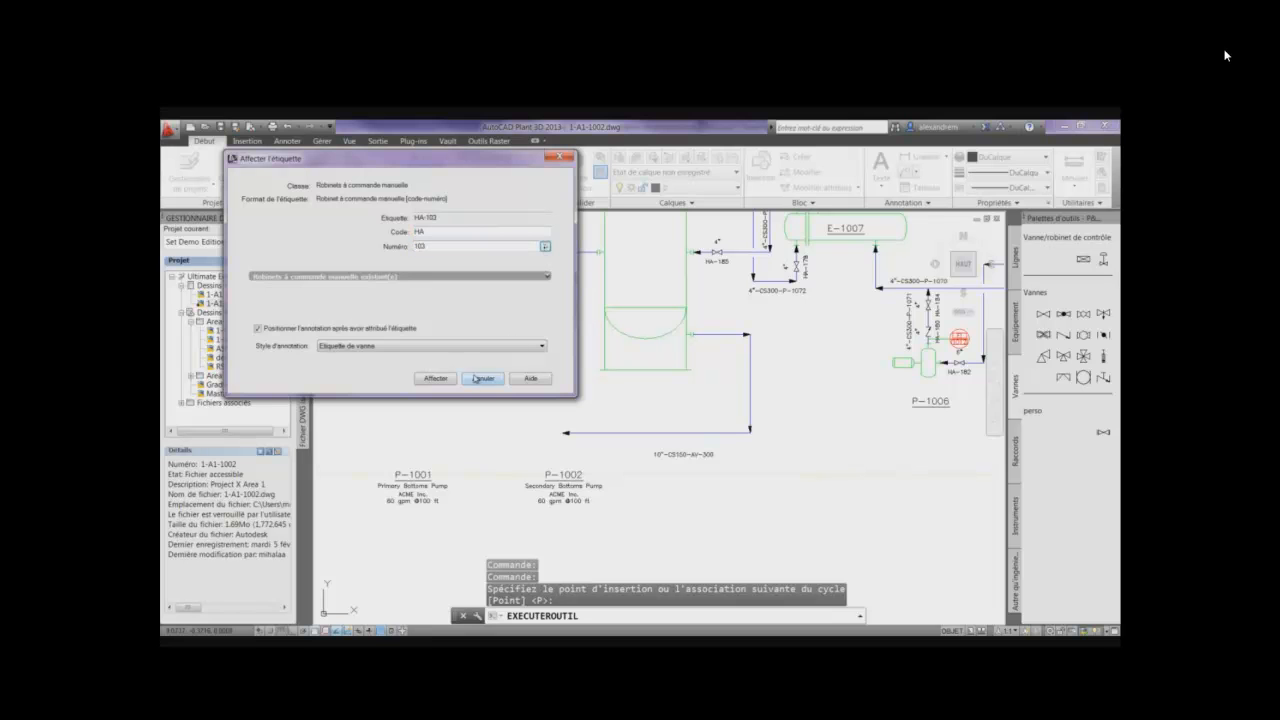
pyautogui.click(446, 379)
pyautogui.click(507, 311)
pyautogui.click(545, 245)
pyautogui.click(438, 378)
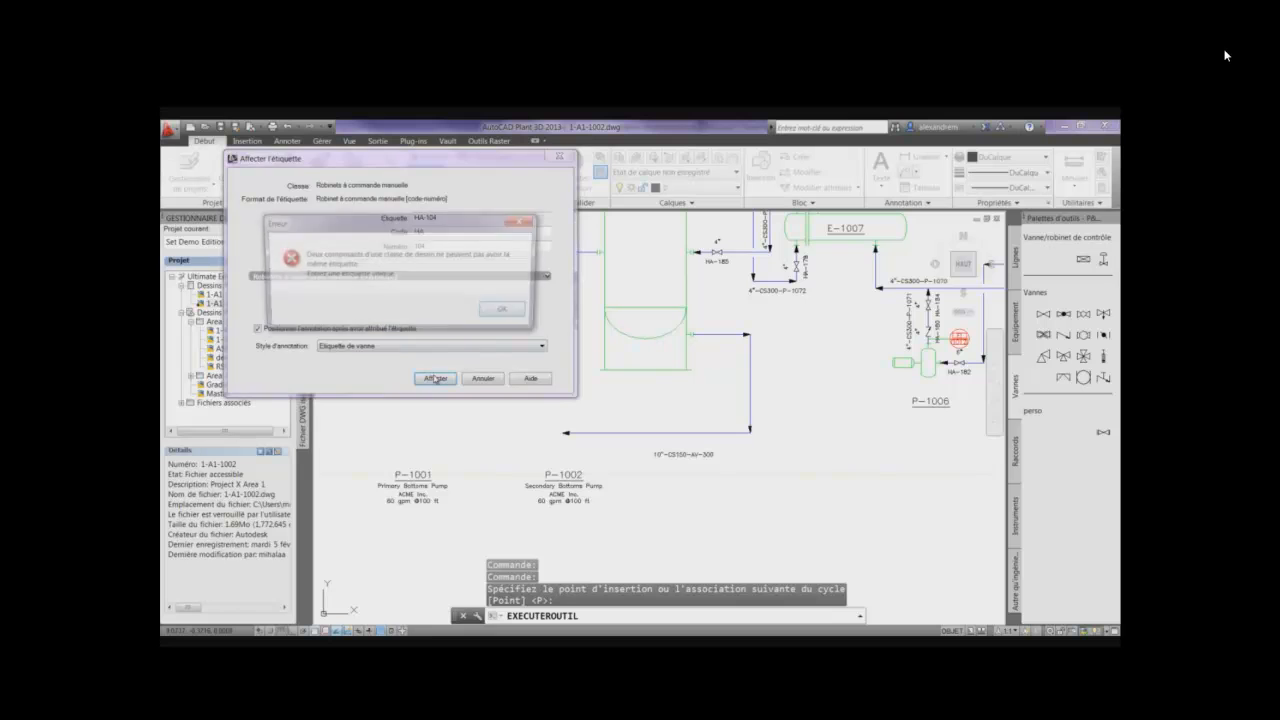
pyautogui.click(509, 312)
# Assign tag HA-111 to the check valve and place its annotation below pump P-1001.
pyautogui.click(545, 245)
pyautogui.click(545, 245)
pyautogui.click(545, 245)
pyautogui.click(545, 245)
pyautogui.click(545, 245)
pyautogui.click(545, 245)
pyautogui.click(436, 378)
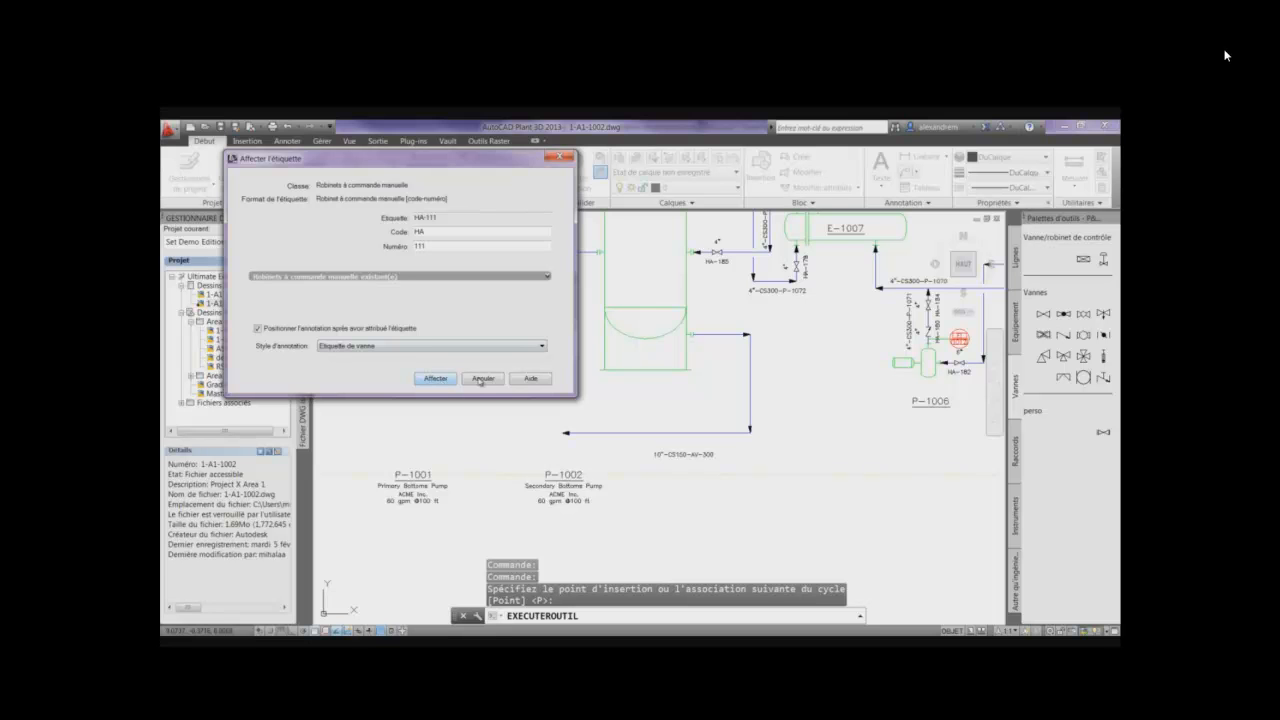
pyautogui.click(448, 383)
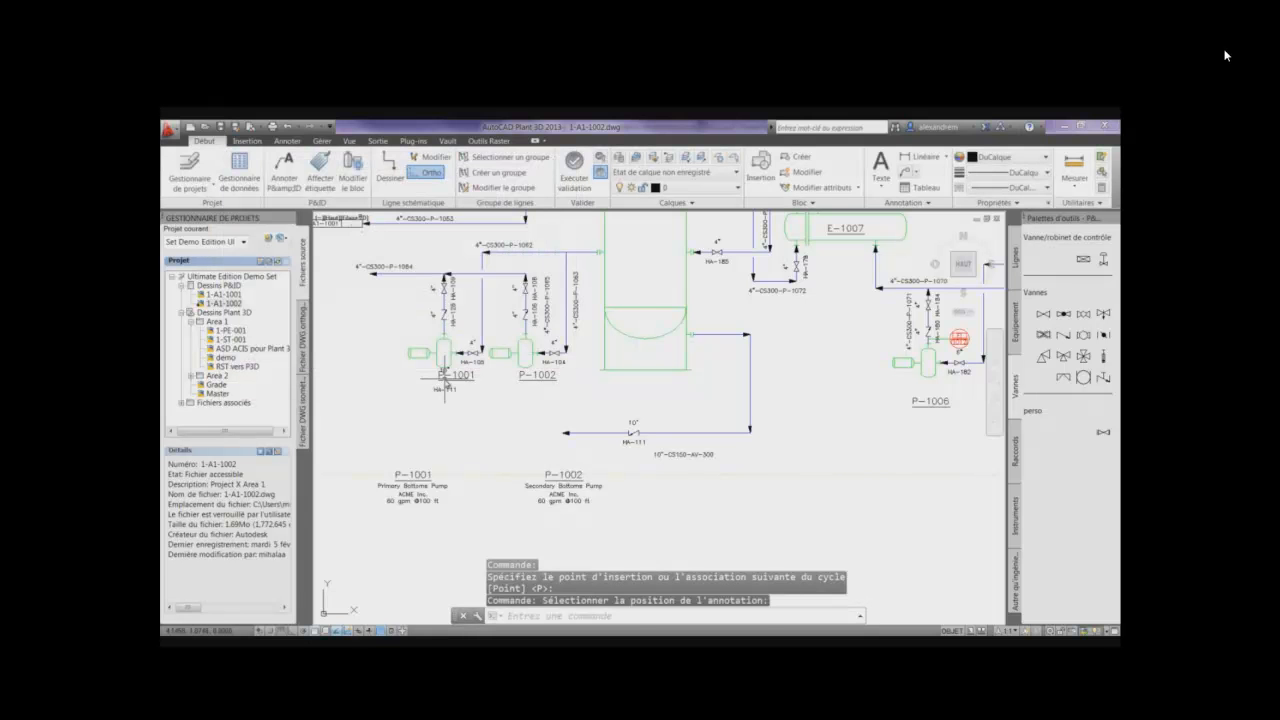
pyautogui.click(637, 443)
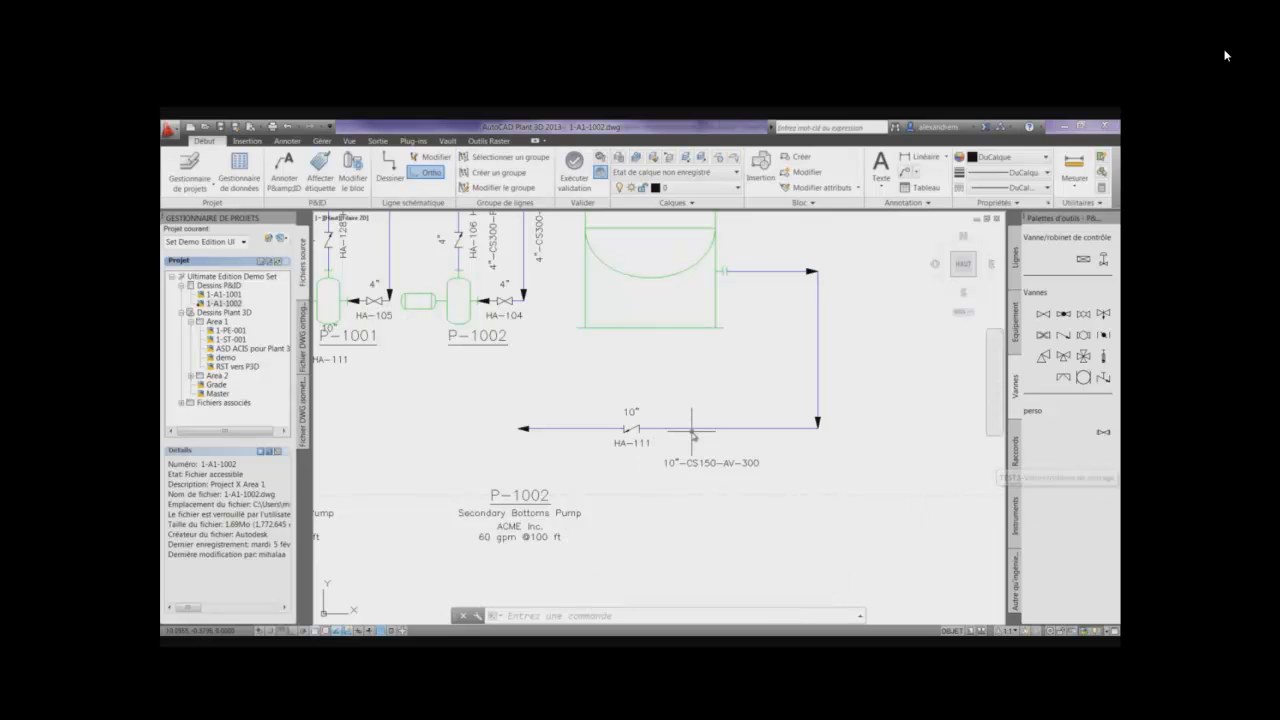
# Reverse the flow direction of the 10"-CS150-AV-300 pipe line.
pyautogui.click(690, 428)
pyautogui.rightClick(692, 432)
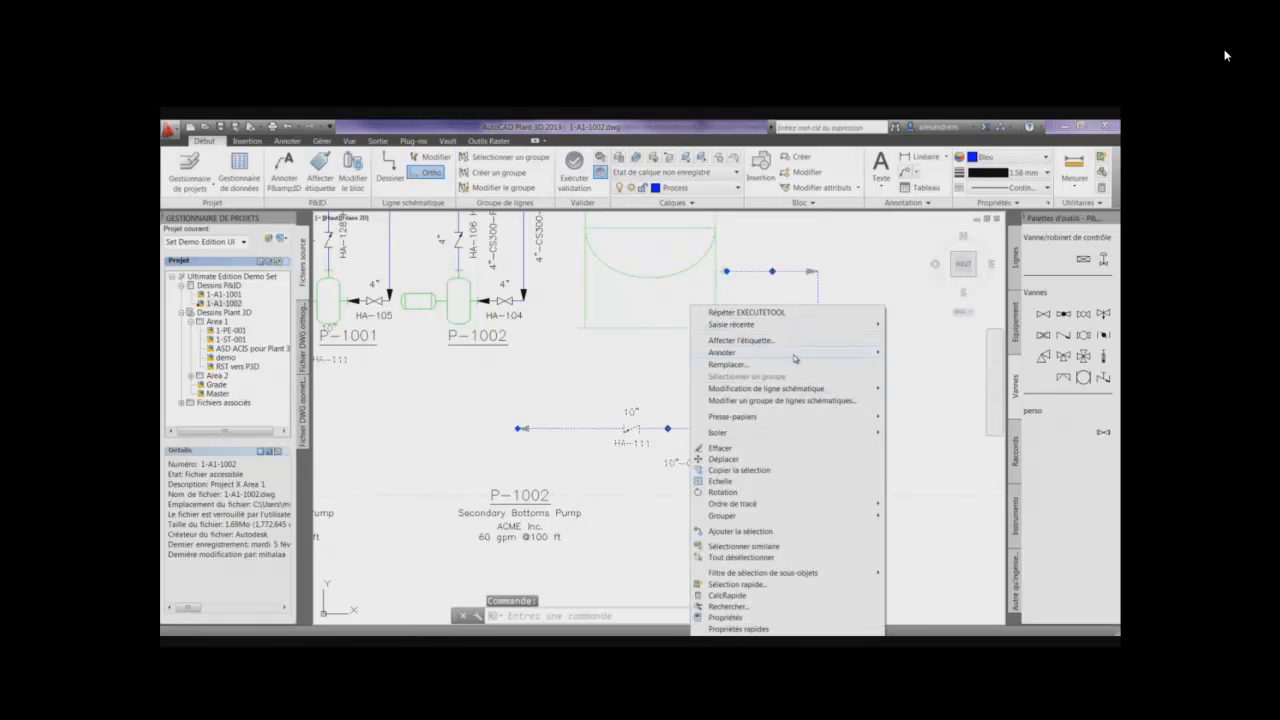
pyautogui.moveTo(795, 354)
pyautogui.moveTo(827, 390)
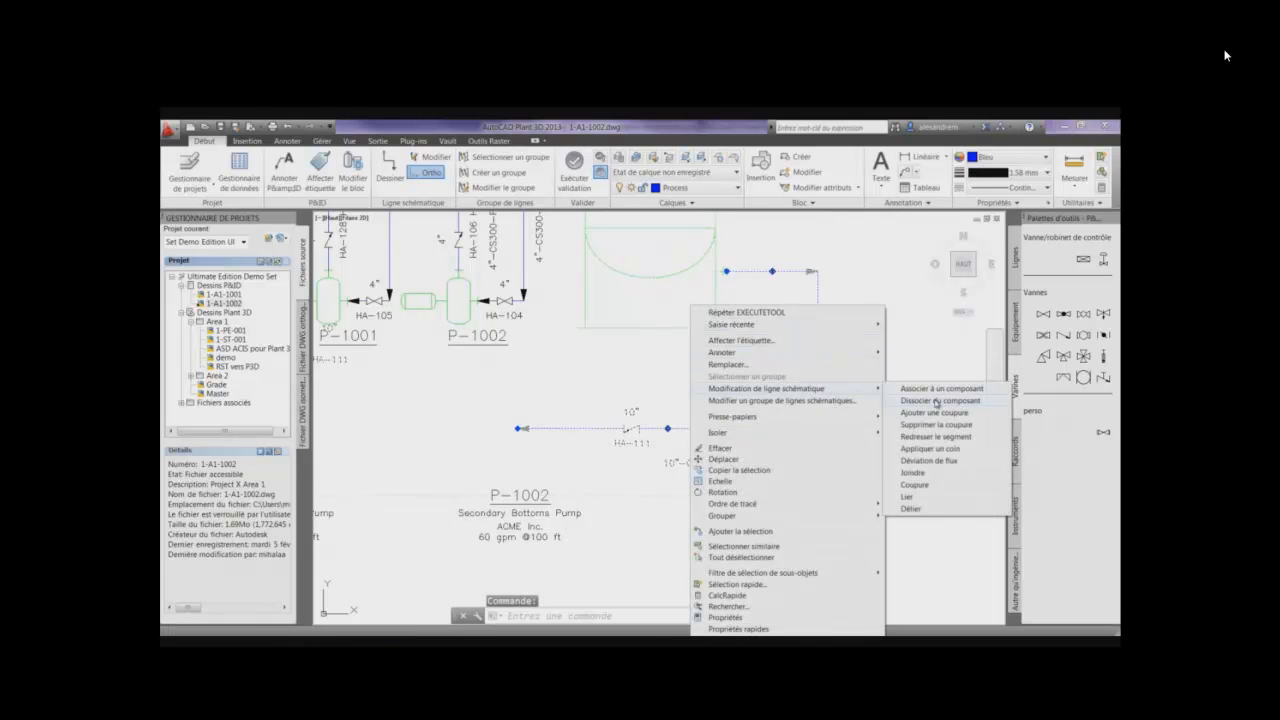
pyautogui.click(927, 461)
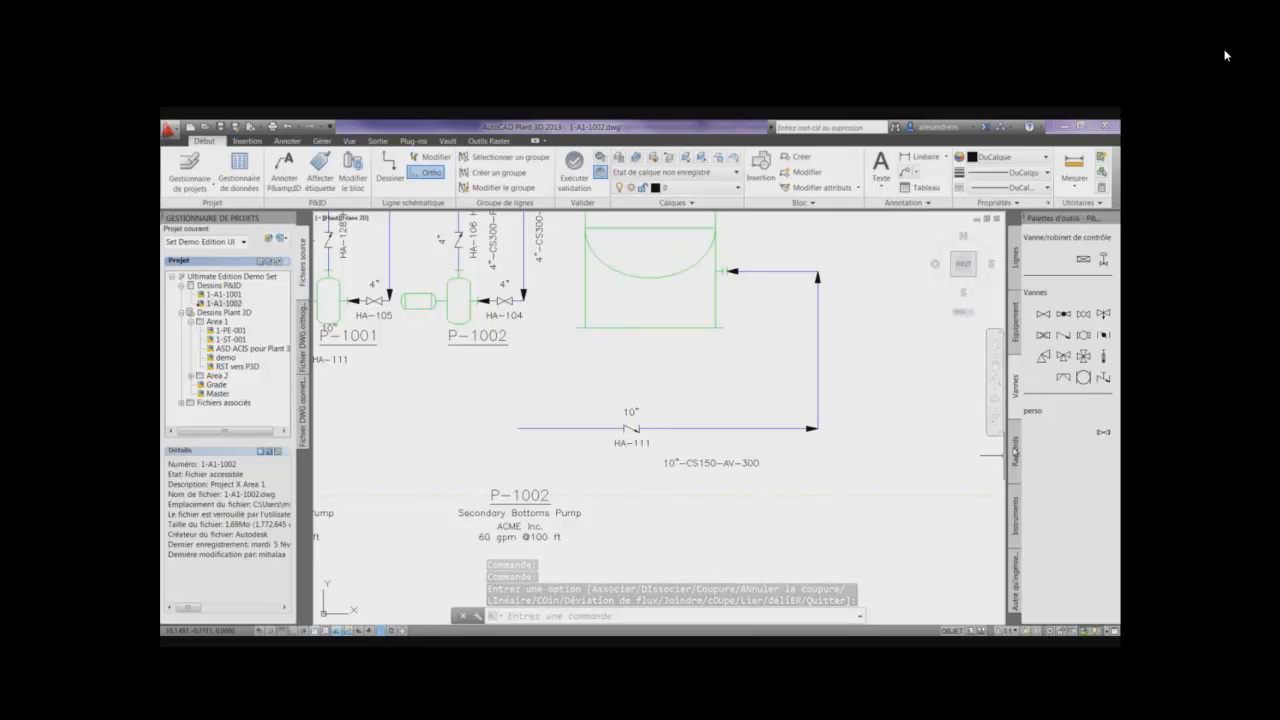
# Insert a reducer on the horizontal run between check valve HA-111 and the pipe line's corner.
pyautogui.click(1015, 450)
pyautogui.click(1043, 258)
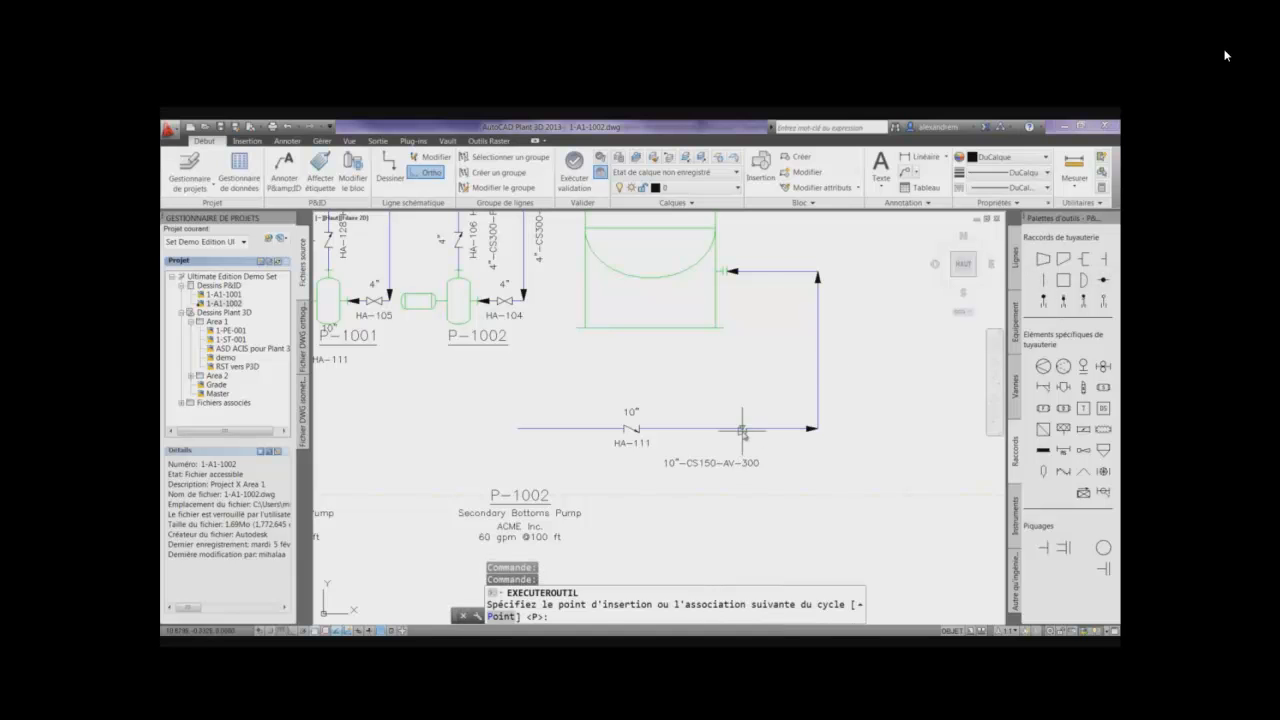
pyautogui.click(741, 428)
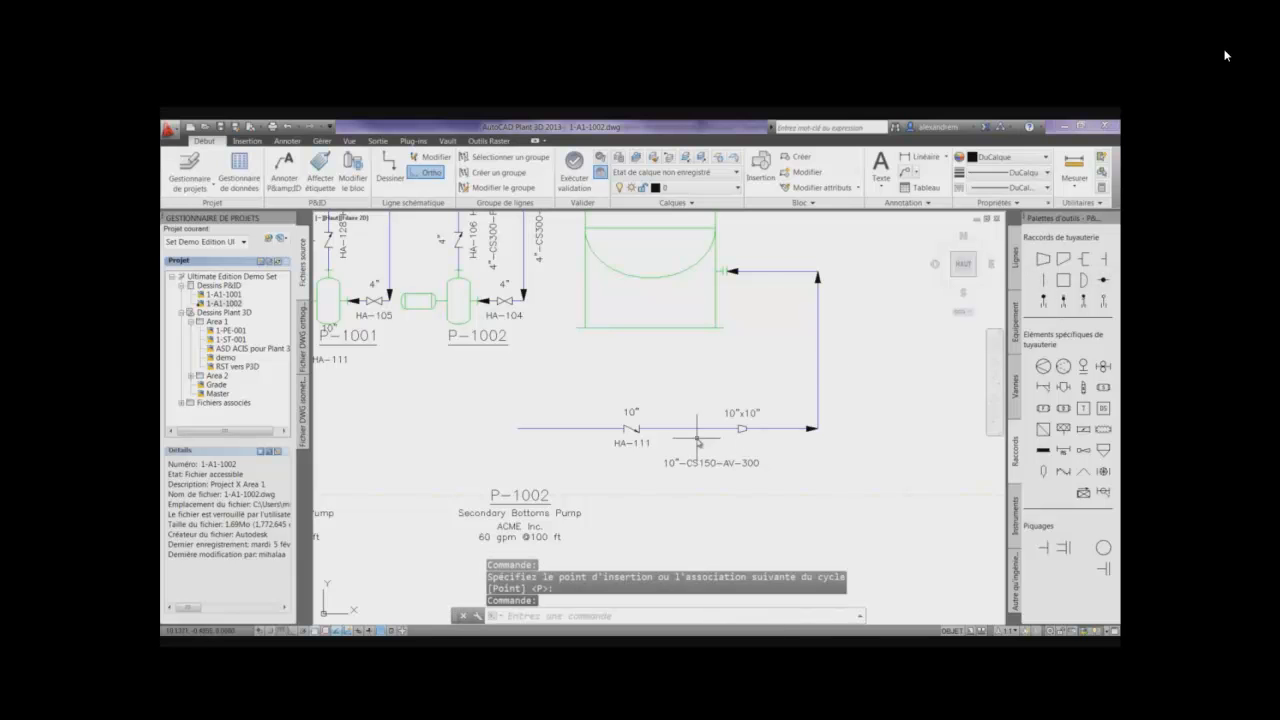
# Set the nominal diameter of the line segment before the reducer to 14", without placing a new annotation.
pyautogui.click(695, 428)
pyautogui.rightClick(695, 428)
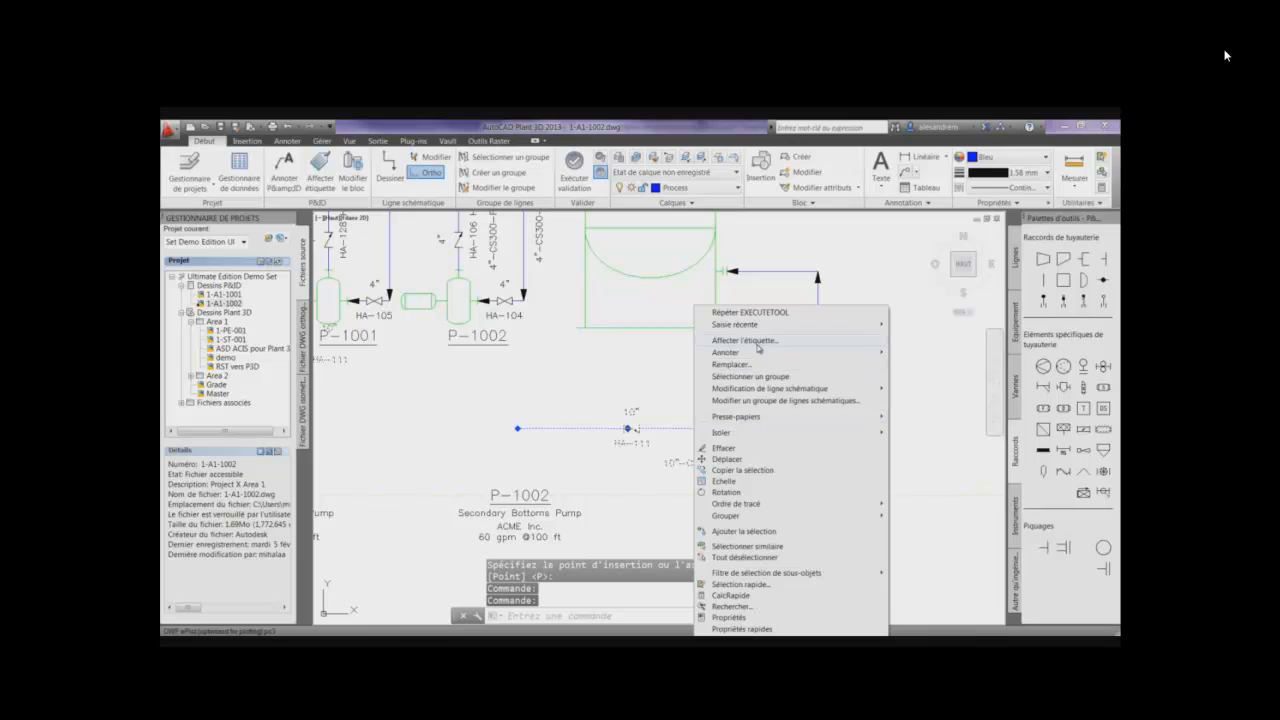
pyautogui.click(745, 340)
pyautogui.click(443, 232)
pyautogui.click(443, 233)
pyautogui.click(443, 233)
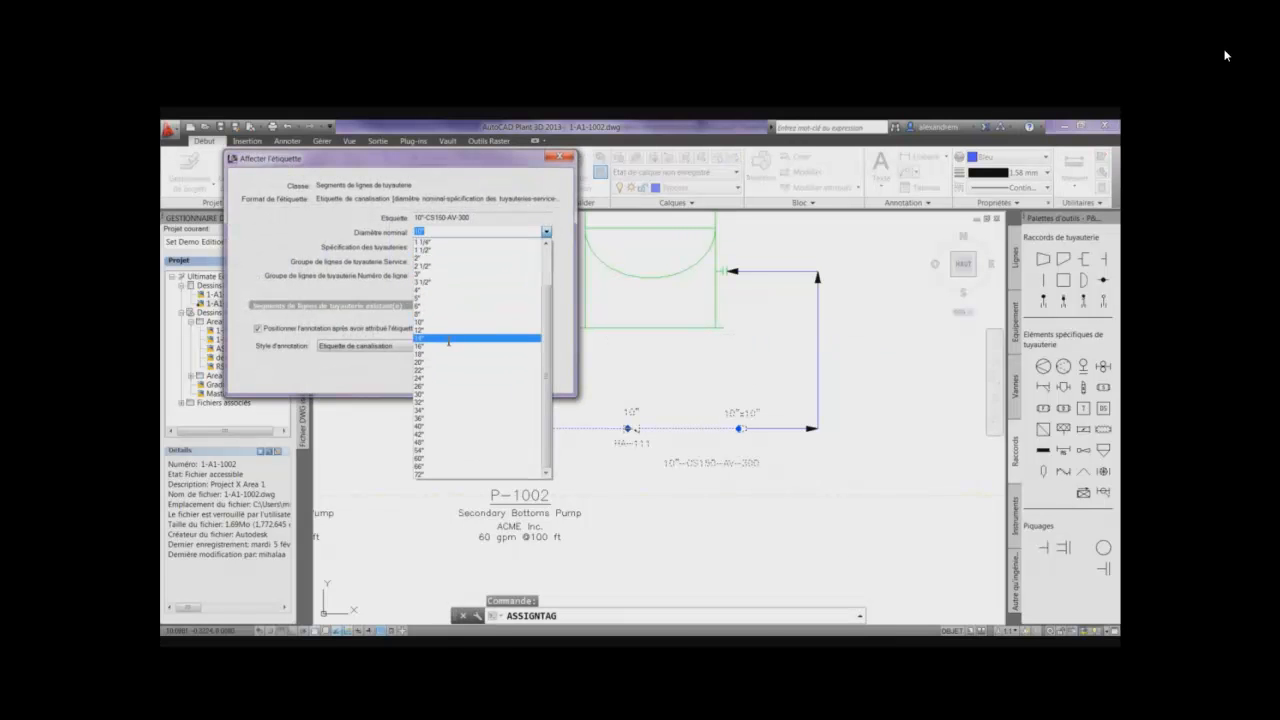
pyautogui.click(448, 339)
pyautogui.click(264, 328)
pyautogui.click(424, 381)
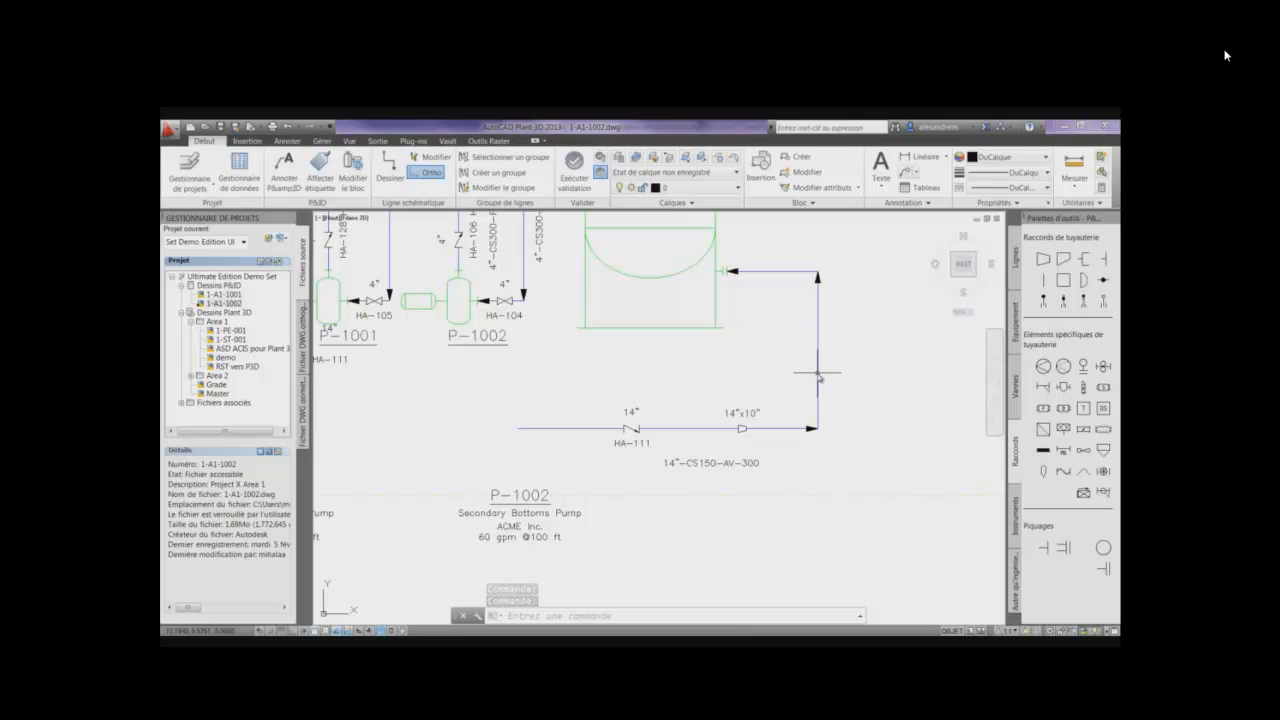
# Delete the reducer on the horizontal run and keep the properties of segment 2 for the merged pipe line.
pyautogui.moveTo(818, 375)
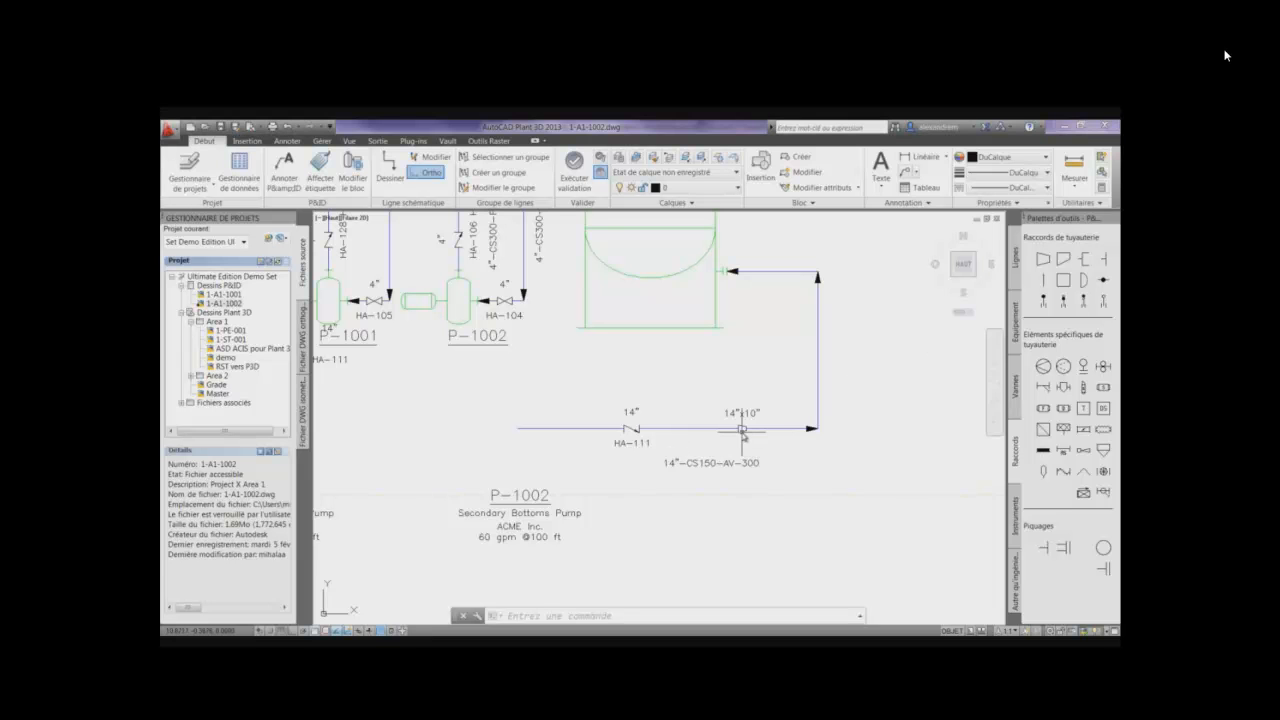
pyautogui.click(742, 430)
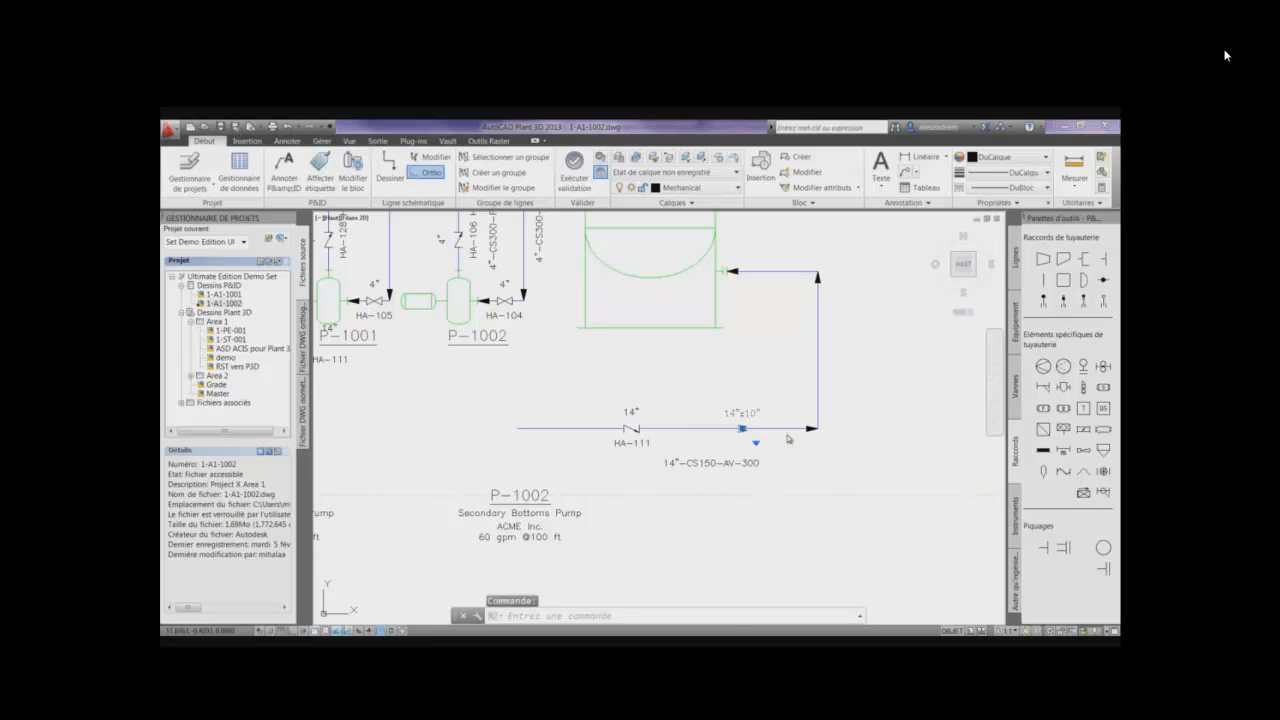
pyautogui.press('Delete')
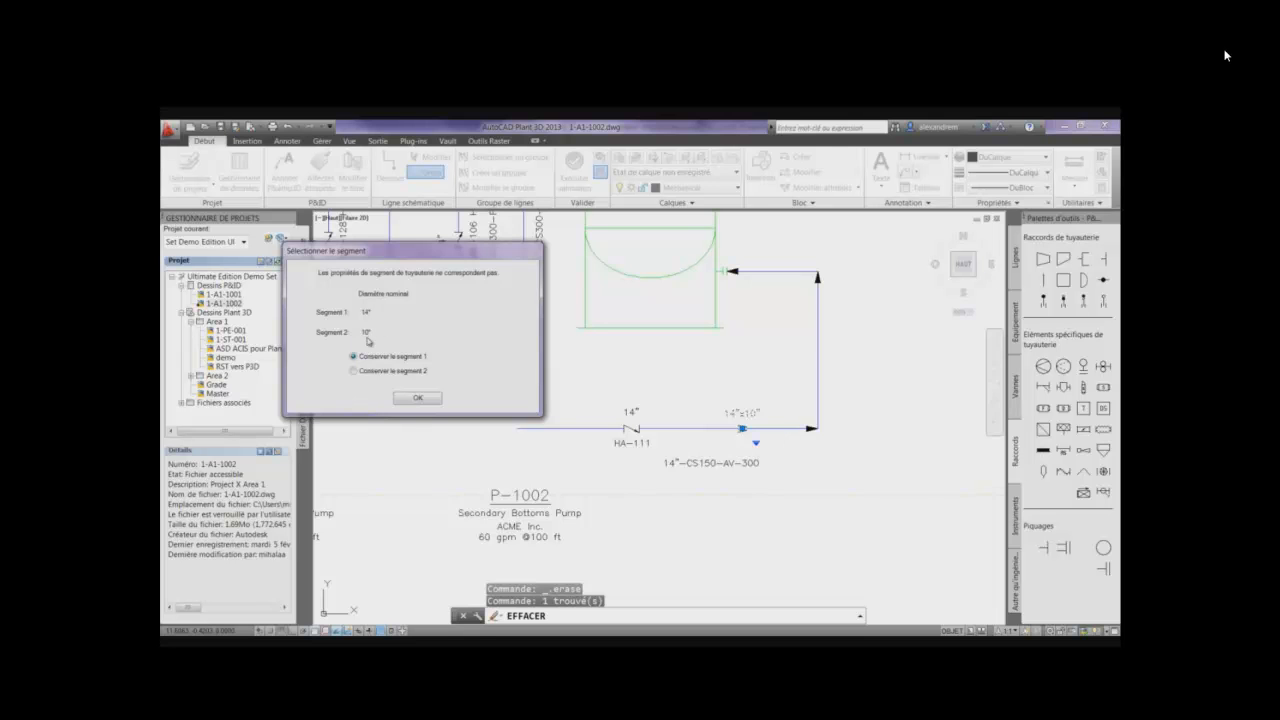
pyautogui.click(363, 372)
pyautogui.click(417, 398)
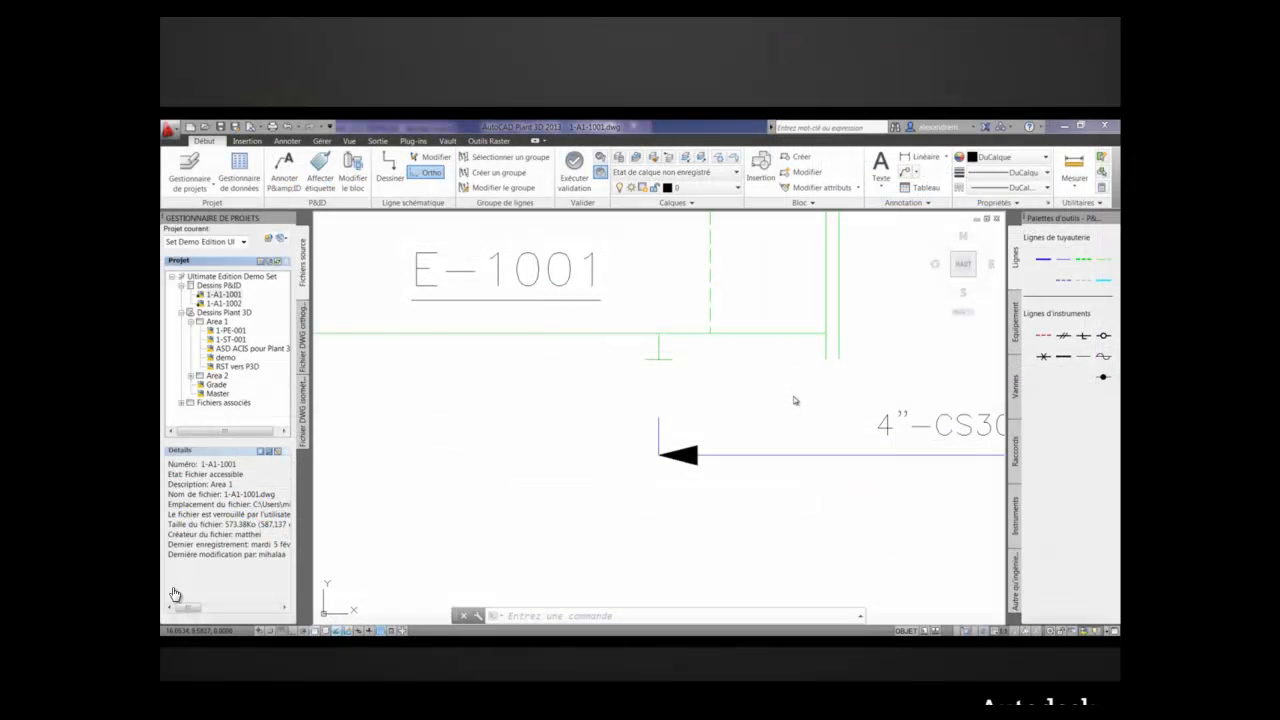
pyautogui.click(184, 621)
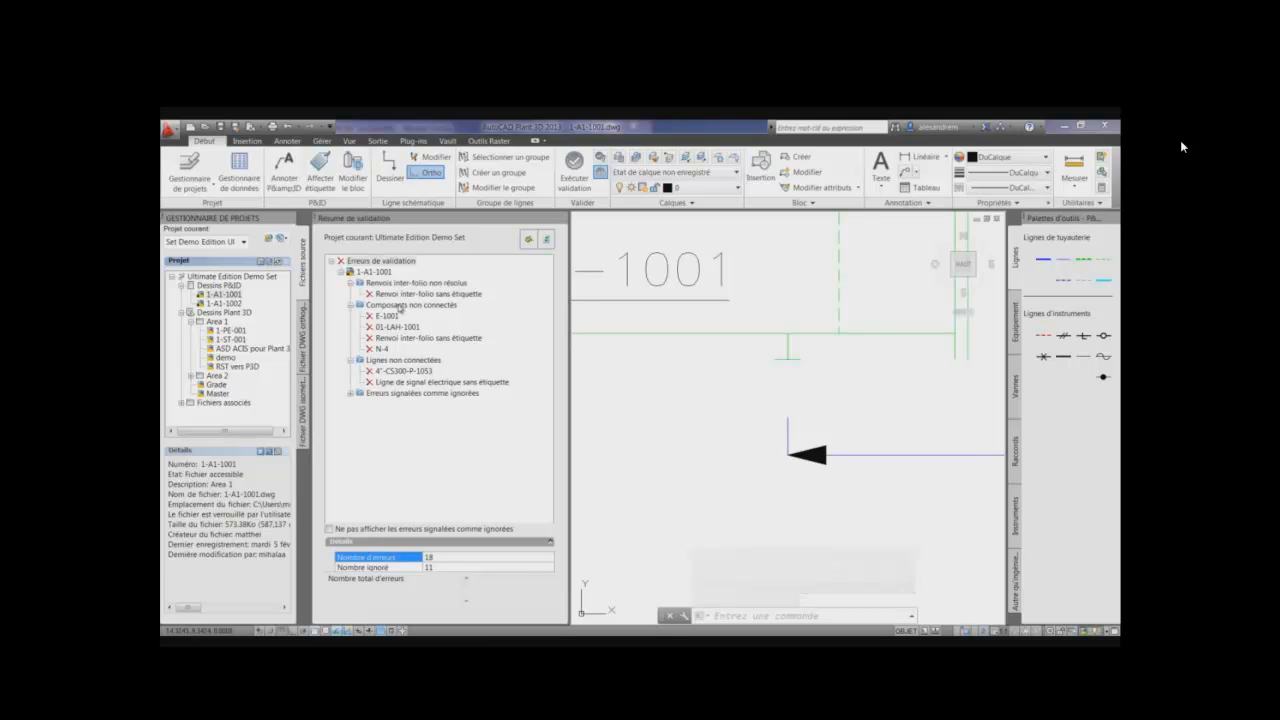
# Set the error action of the unresolved, untagged off-page connector in drawing 1-A1-1001 to Ignorer.
pyautogui.click(404, 294)
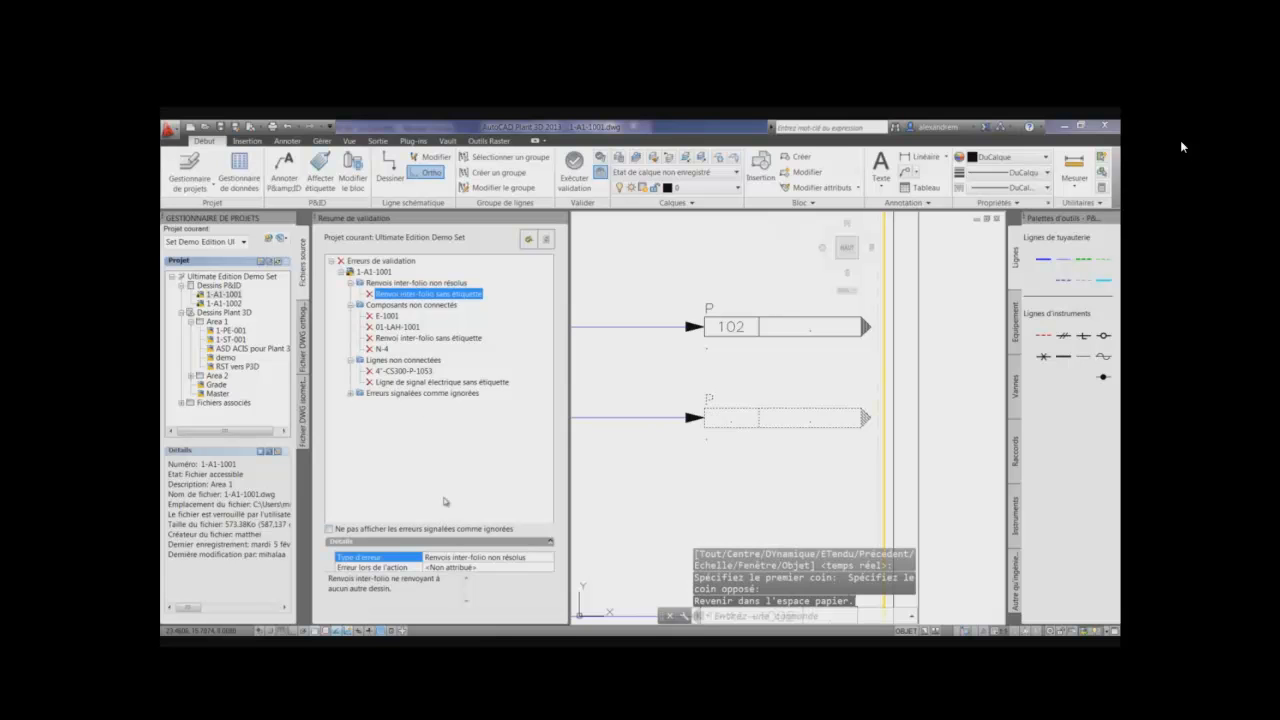
pyautogui.click(462, 557)
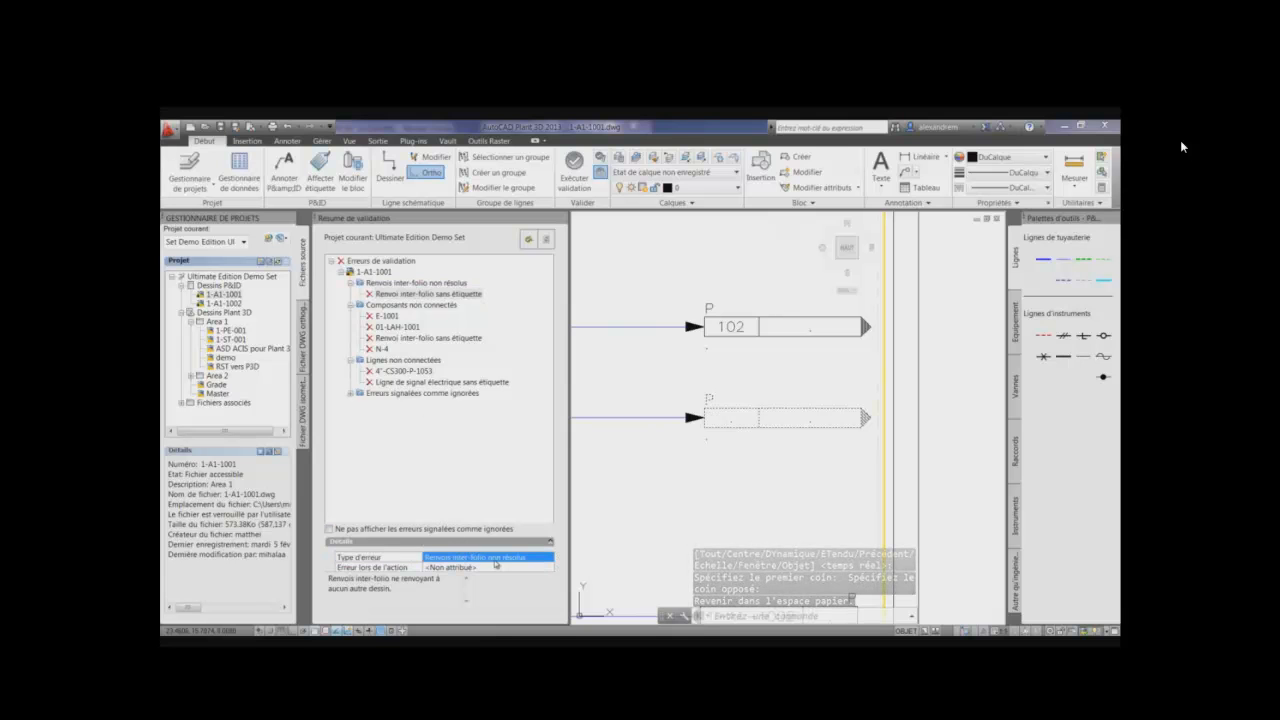
pyautogui.click(494, 568)
pyautogui.click(494, 569)
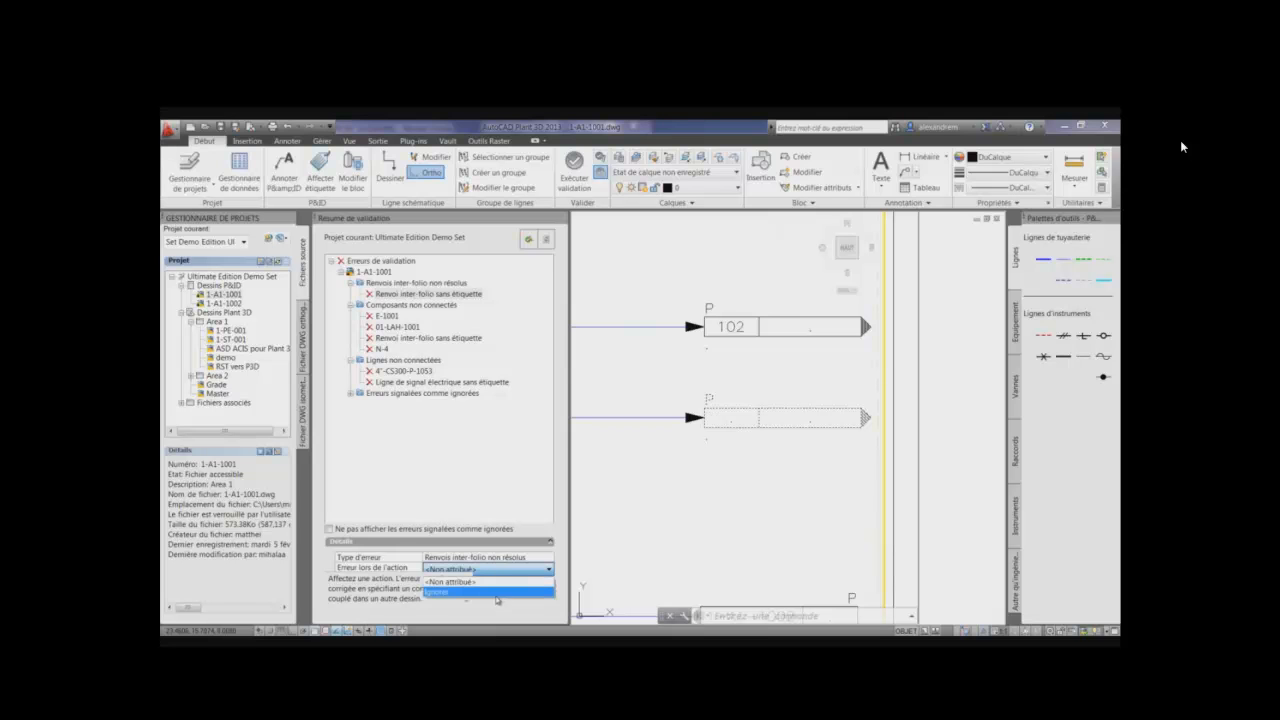
pyautogui.click(401, 593)
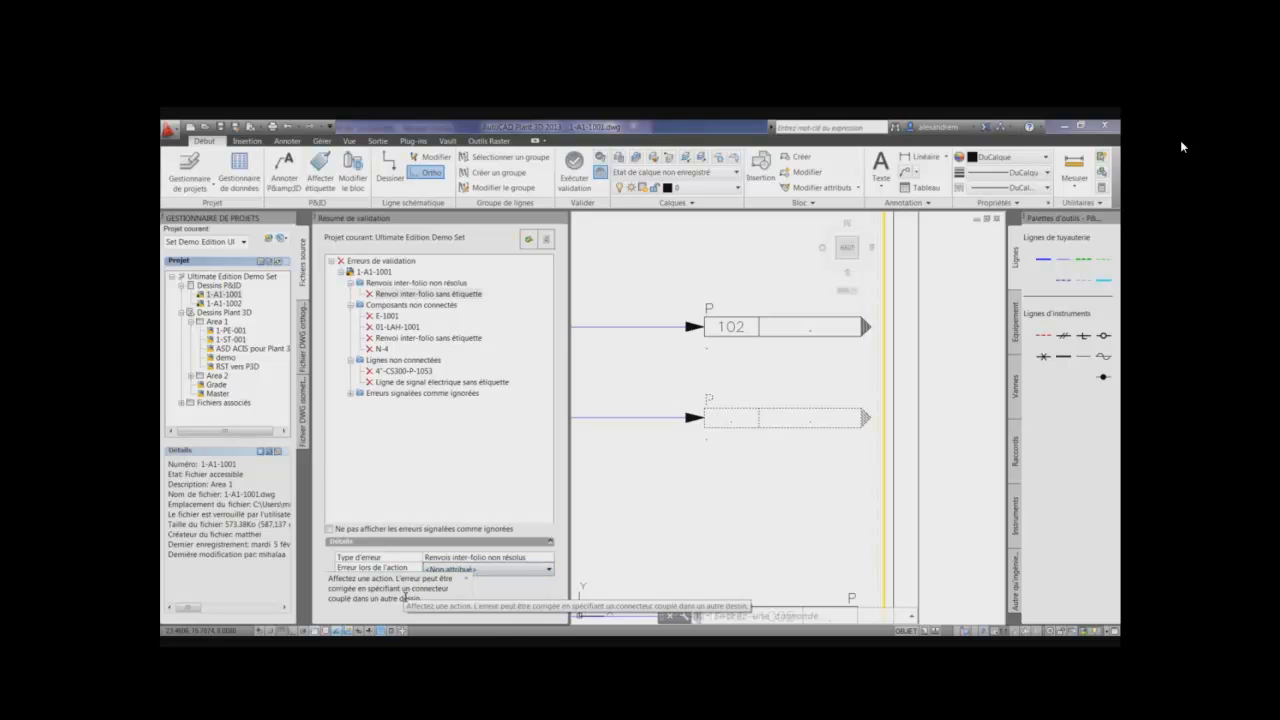
pyautogui.click(504, 571)
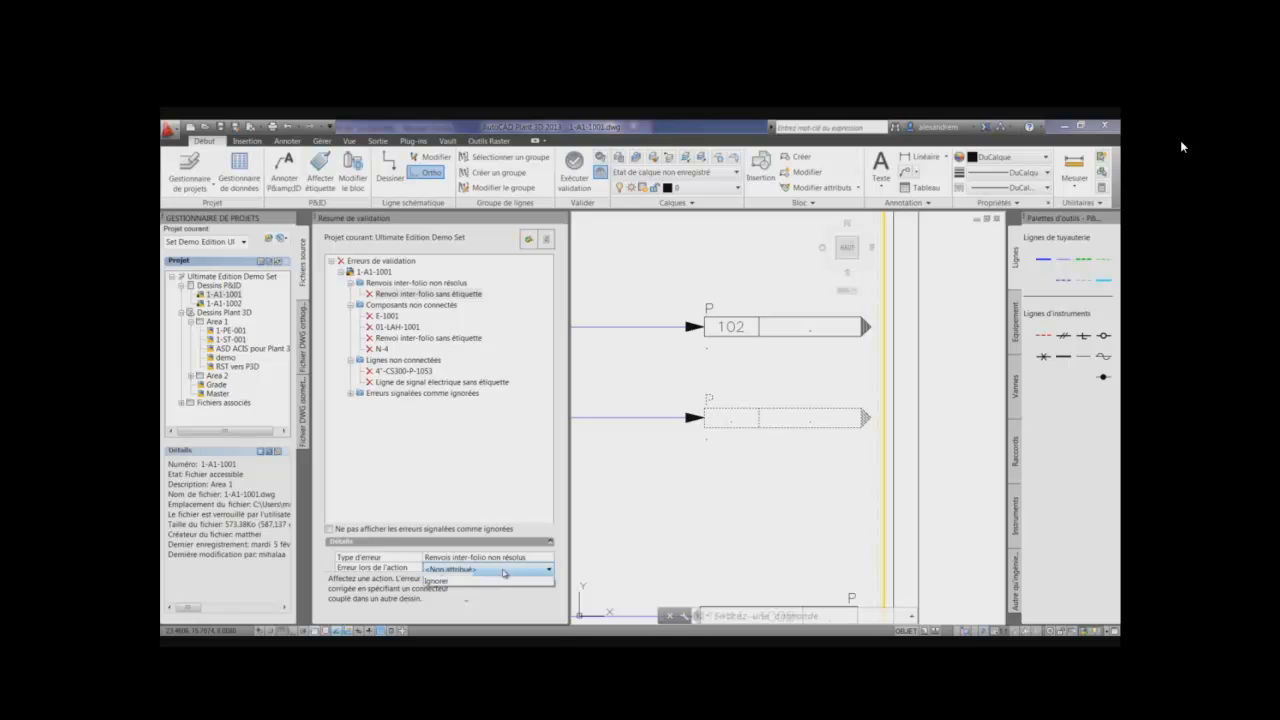
pyautogui.click(504, 581)
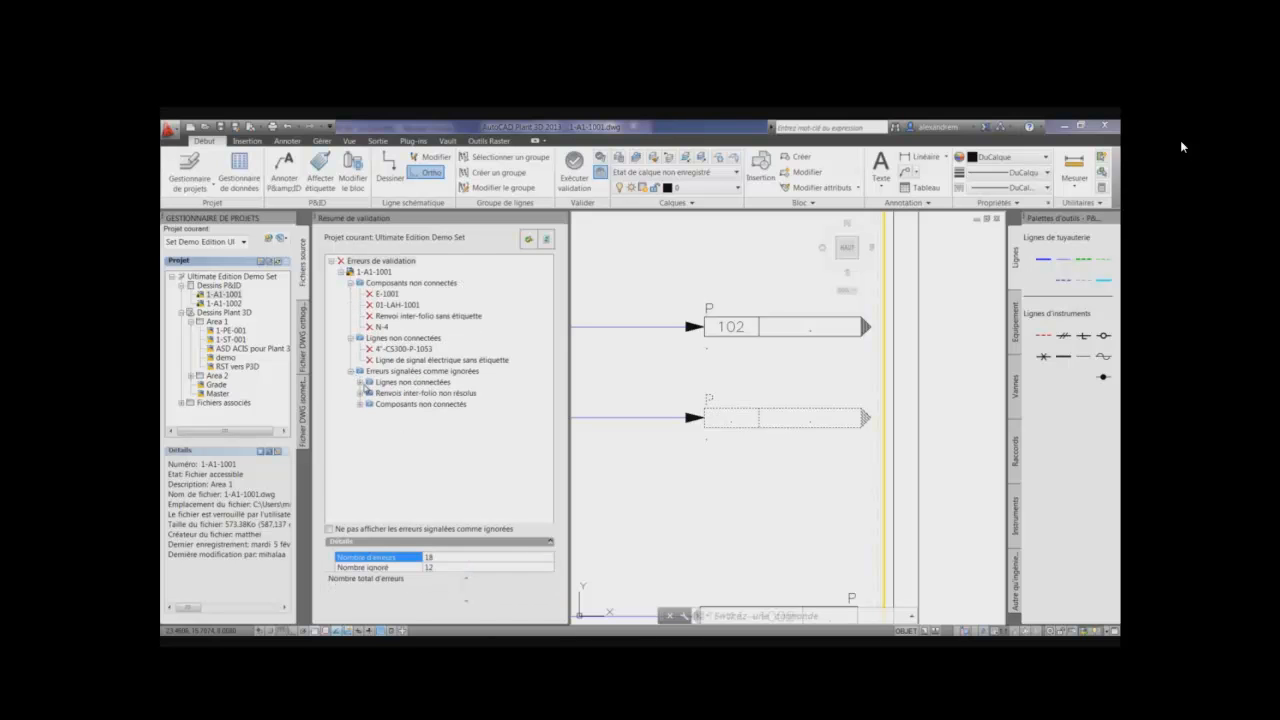
# Examine the ignored unconnected-line and off-page connector errors, and locate the unconnected components E-1001 and N-4 in the drawing.
pyautogui.click(361, 383)
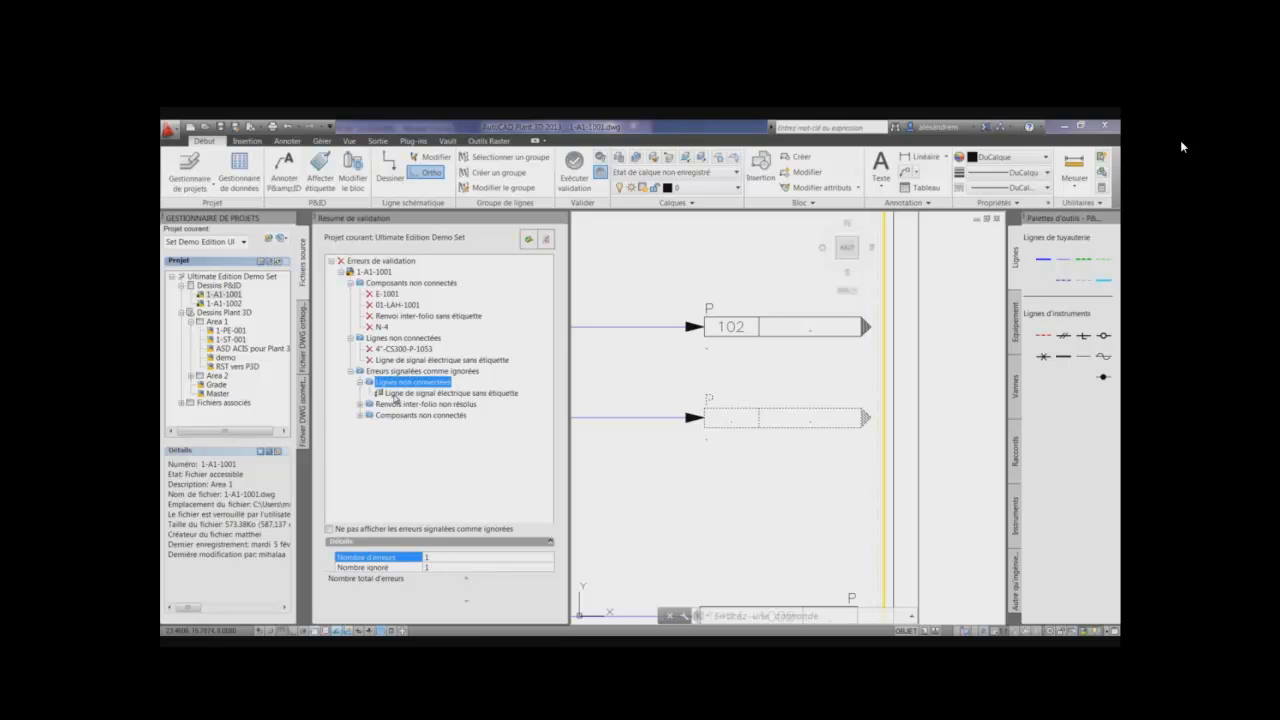
pyautogui.click(360, 383)
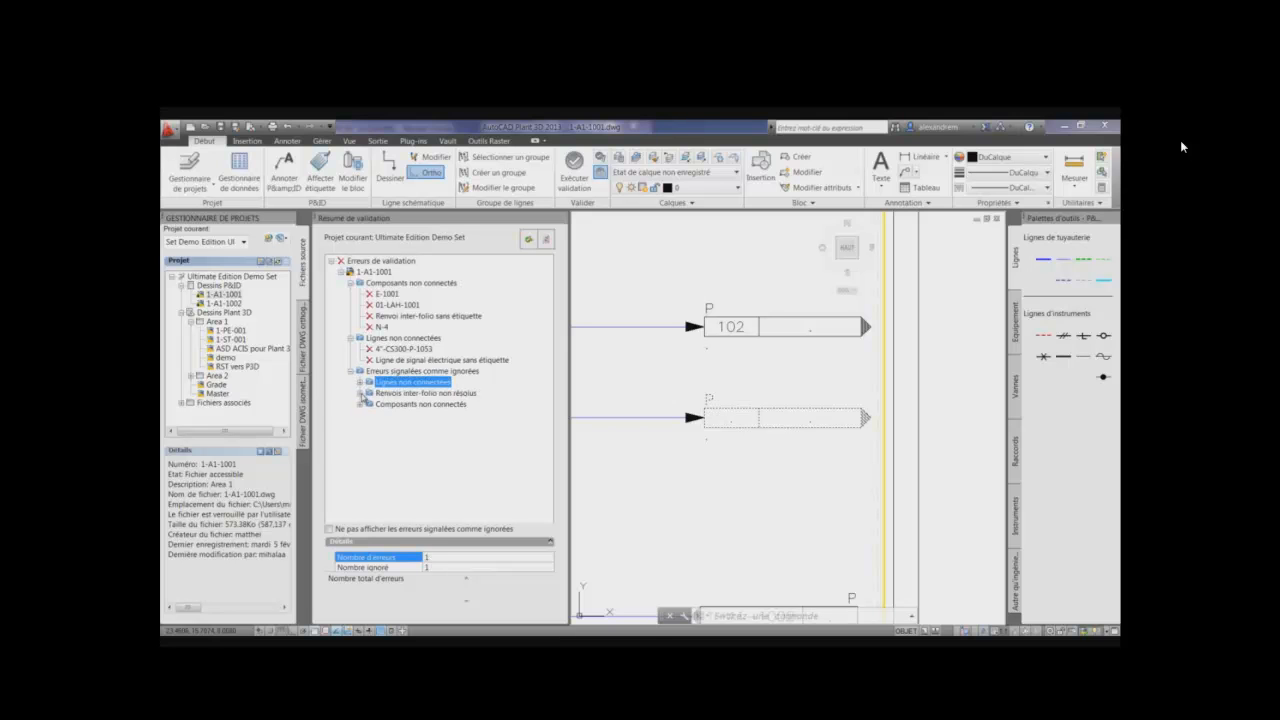
pyautogui.click(360, 393)
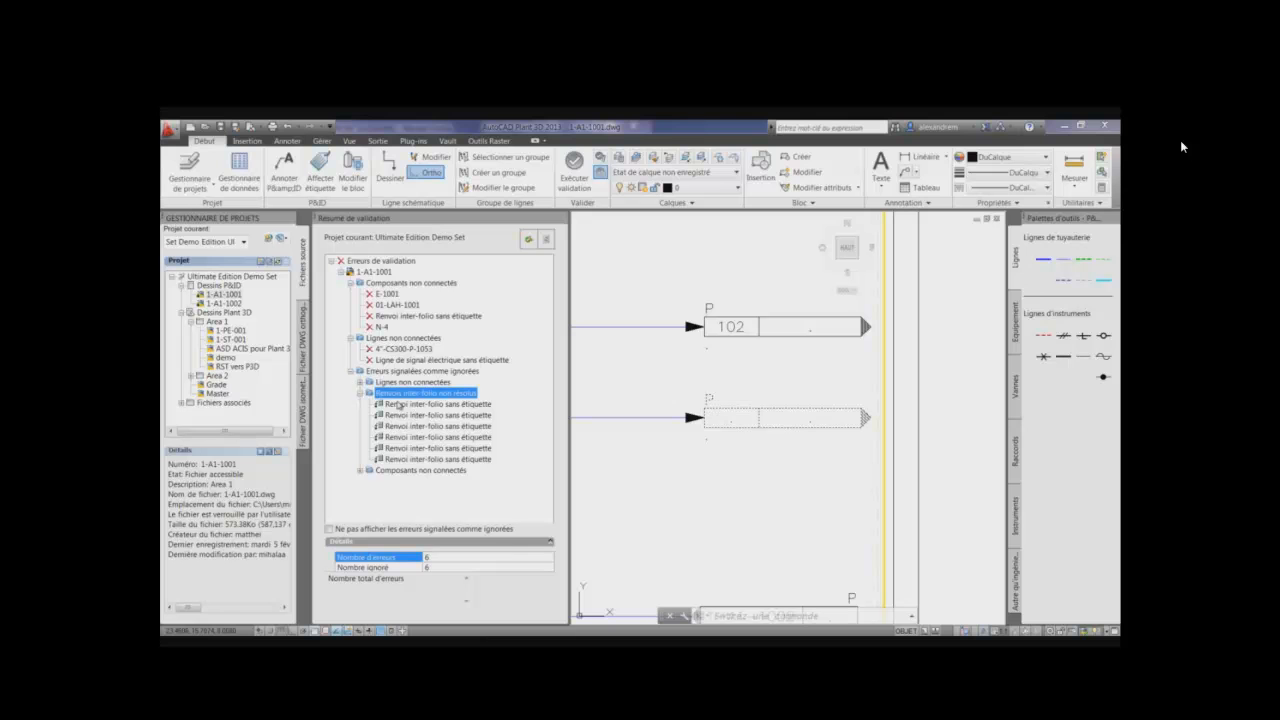
pyautogui.click(360, 393)
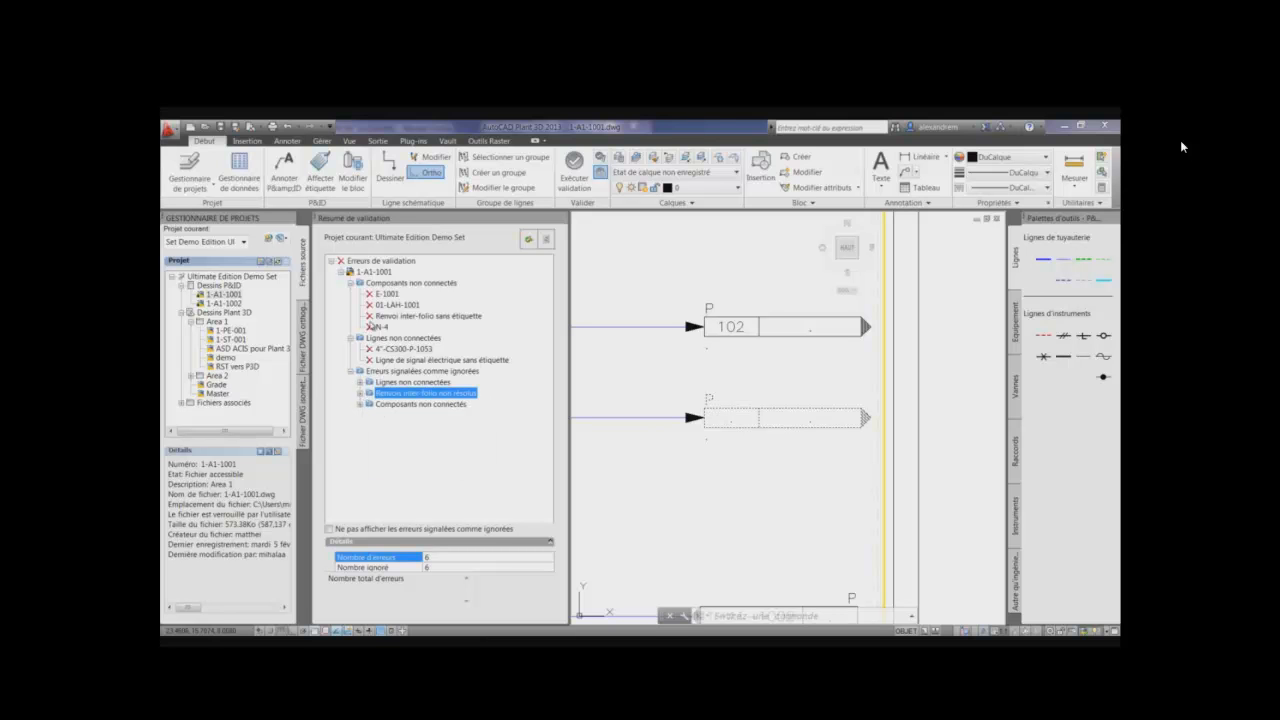
pyautogui.click(386, 295)
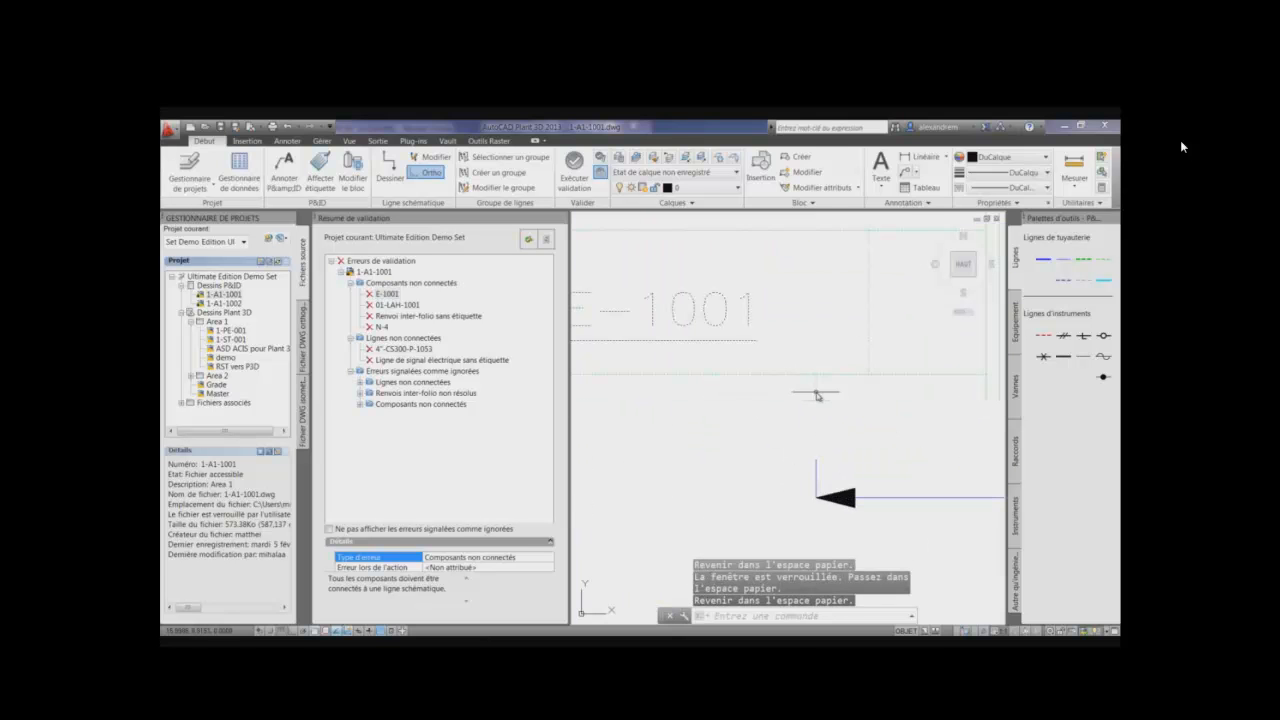
pyautogui.scroll(-4, 813, 405)
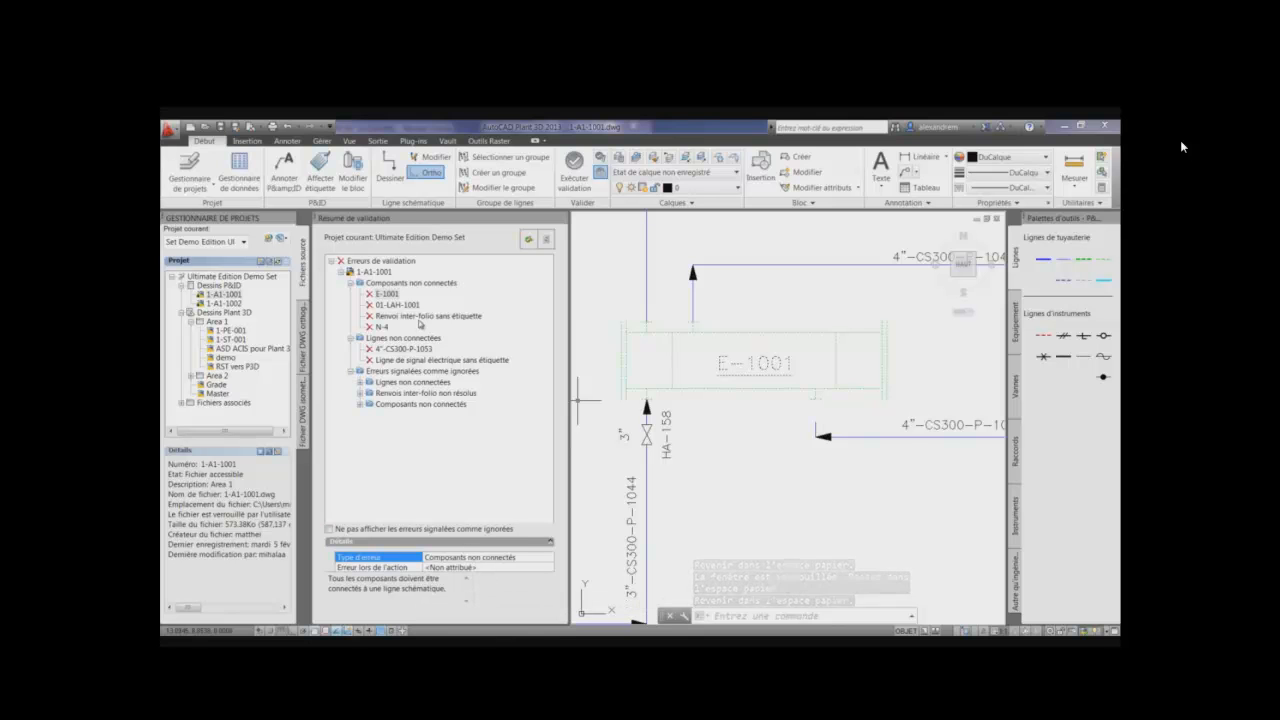
pyautogui.click(381, 327)
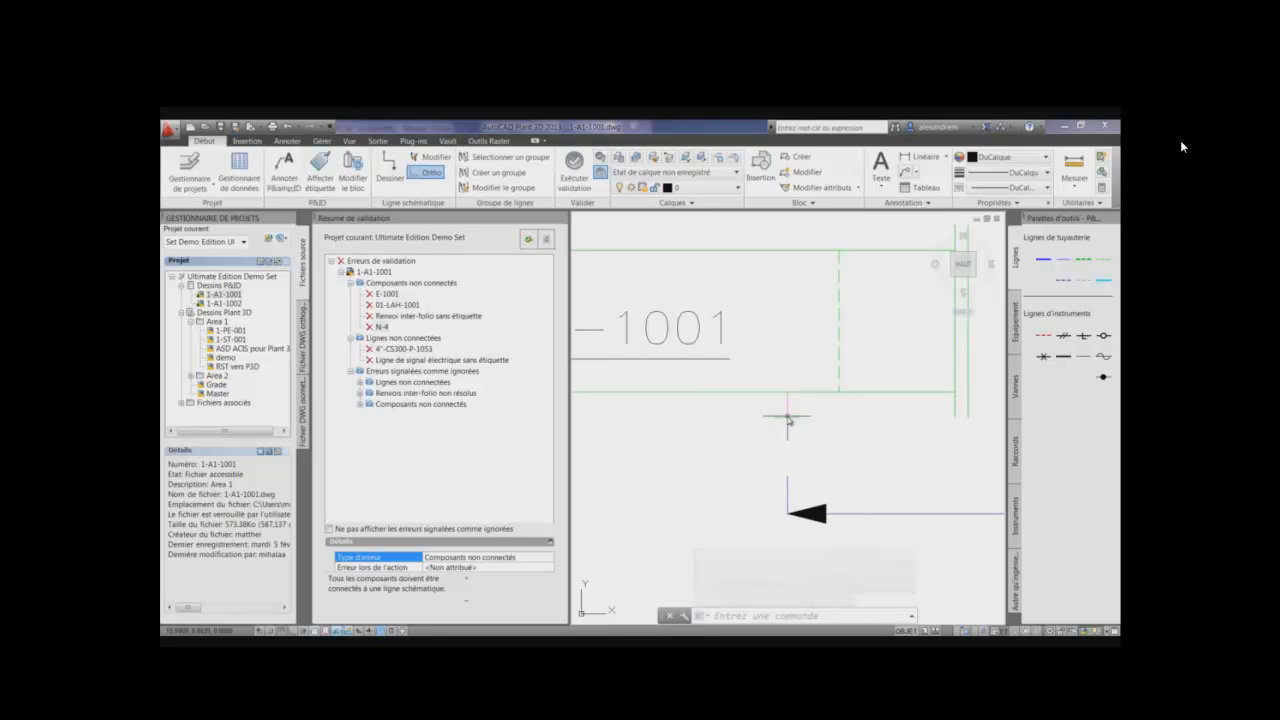
pyautogui.click(788, 418)
pyautogui.rightClick(788, 418)
pyautogui.click(838, 156)
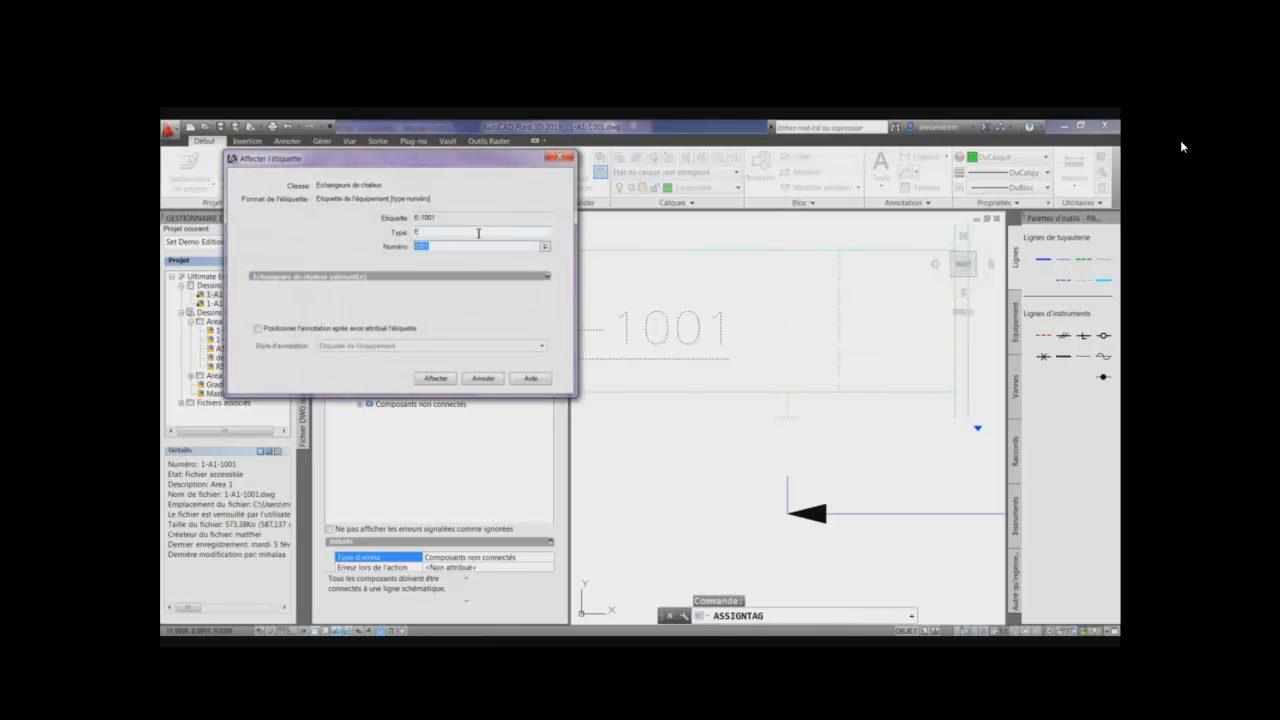
pyautogui.click(561, 159)
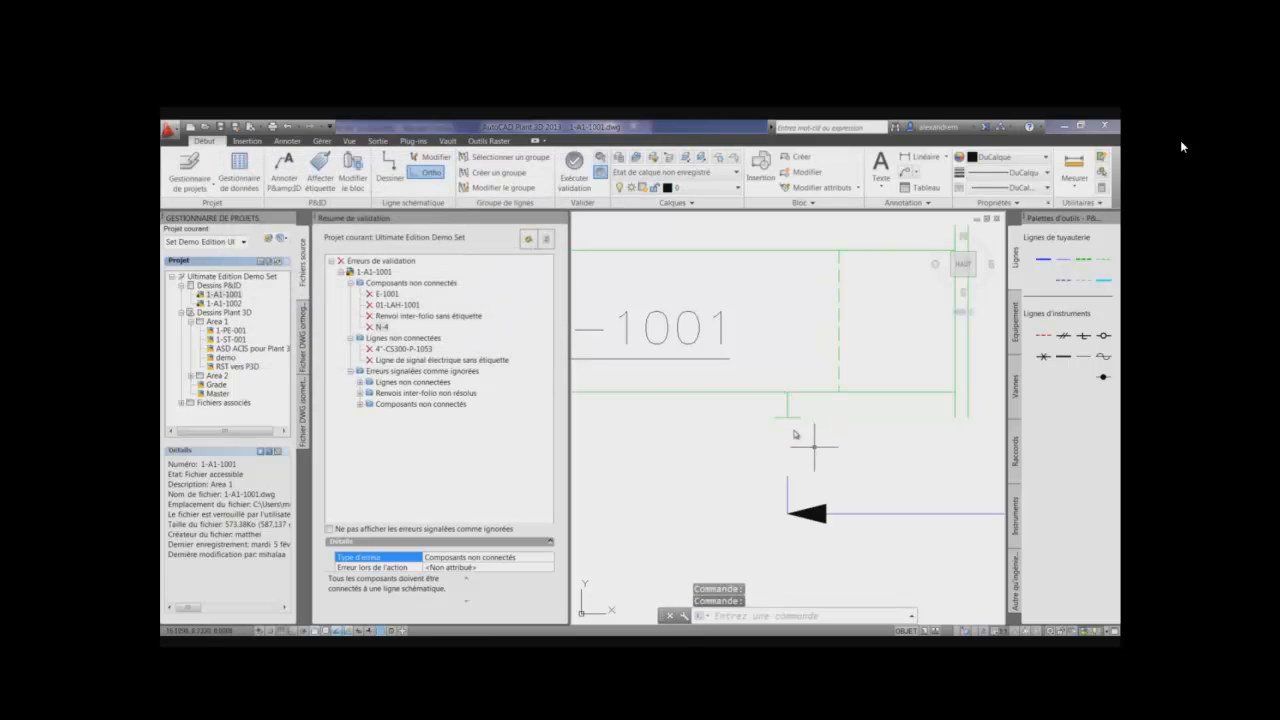
# Annotate the unconnected nozzle under exchanger E-1001 with the oval label style, placing the label beside the nozzle.
pyautogui.click(789, 421)
pyautogui.rightClick(789, 421)
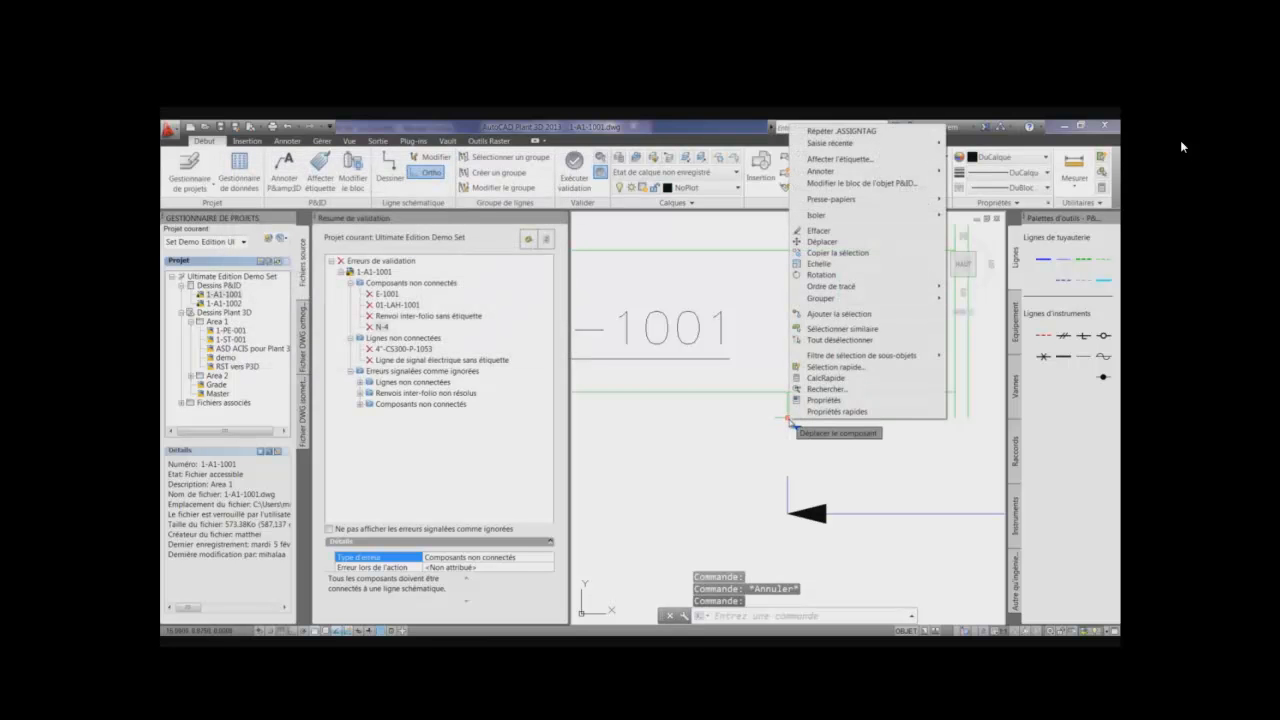
pyautogui.moveTo(836, 170)
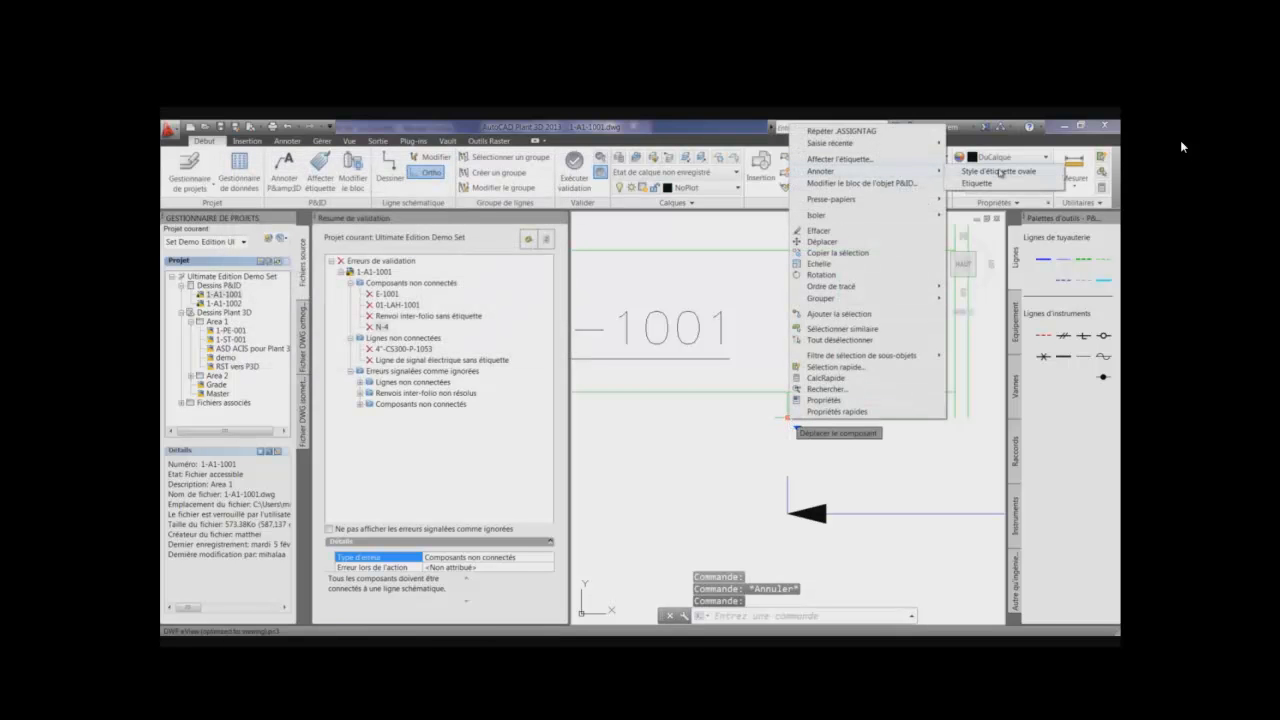
pyautogui.click(1000, 170)
pyautogui.click(733, 414)
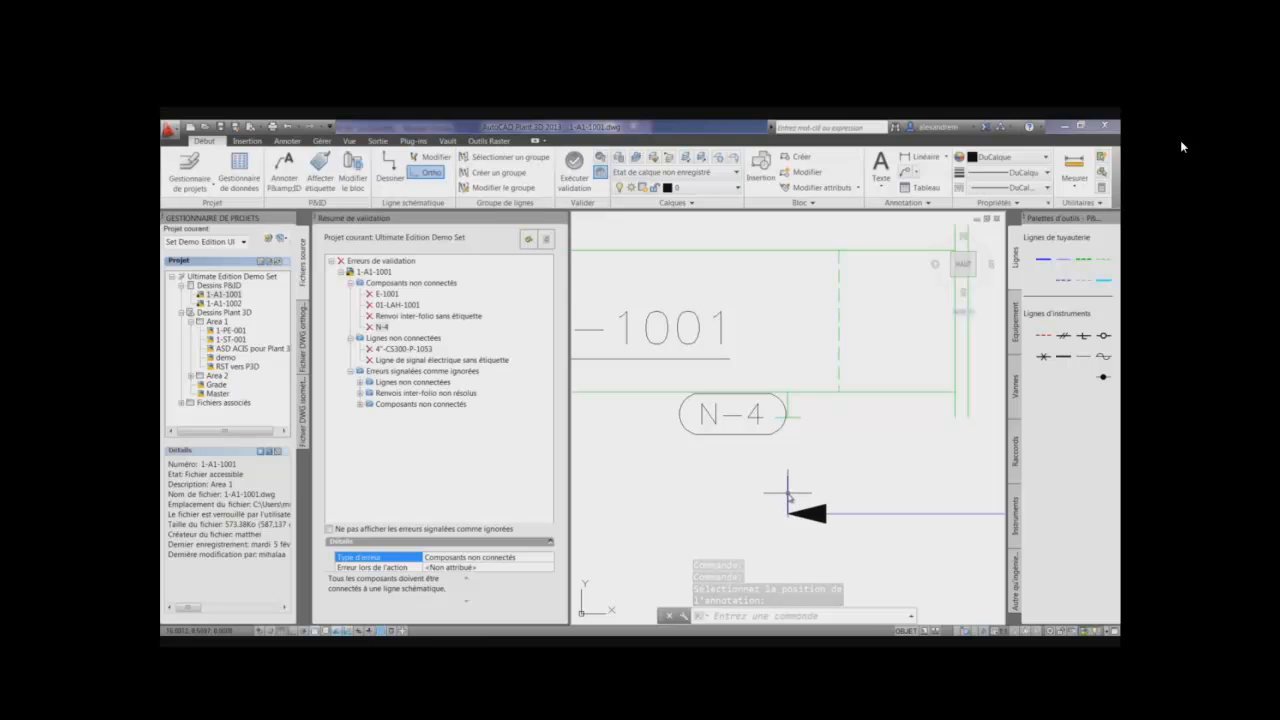
# Stretch the open vertical end of the pipe line up to nozzle N-4 of exchanger E-1001 to connect them.
pyautogui.click(788, 480)
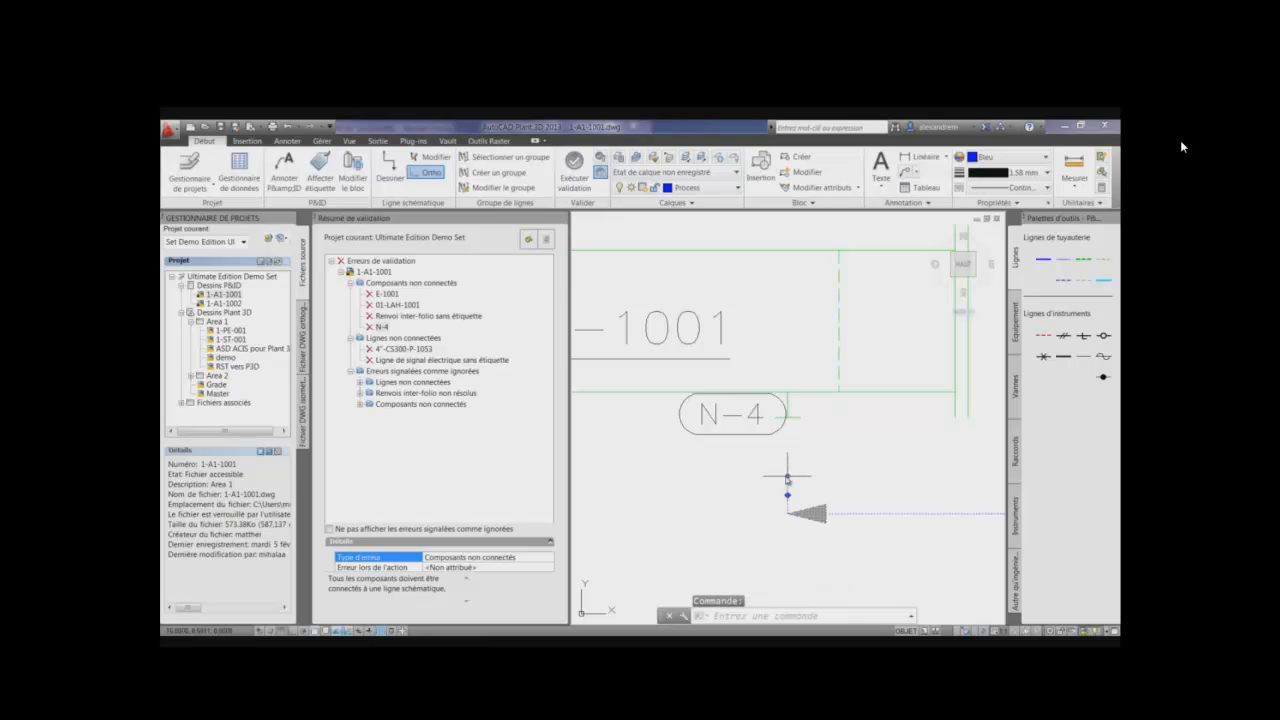
pyautogui.click(788, 477)
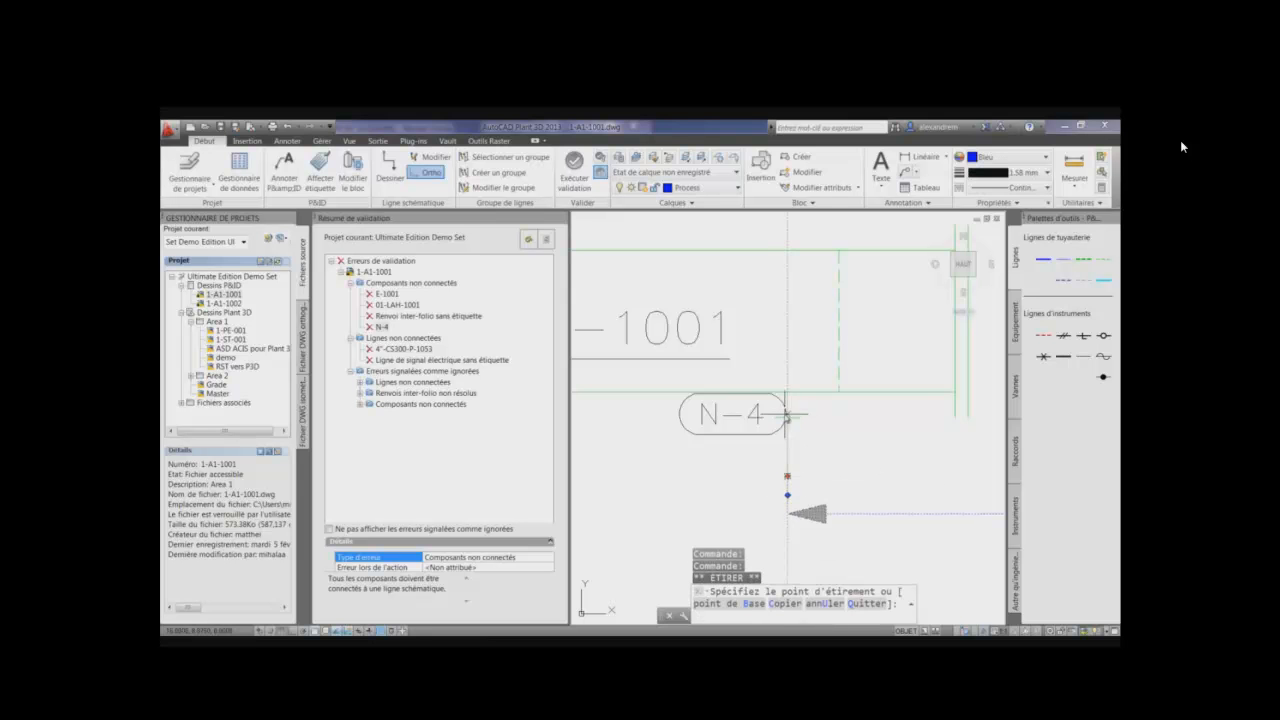
pyautogui.click(798, 483)
pyautogui.press('Escape')
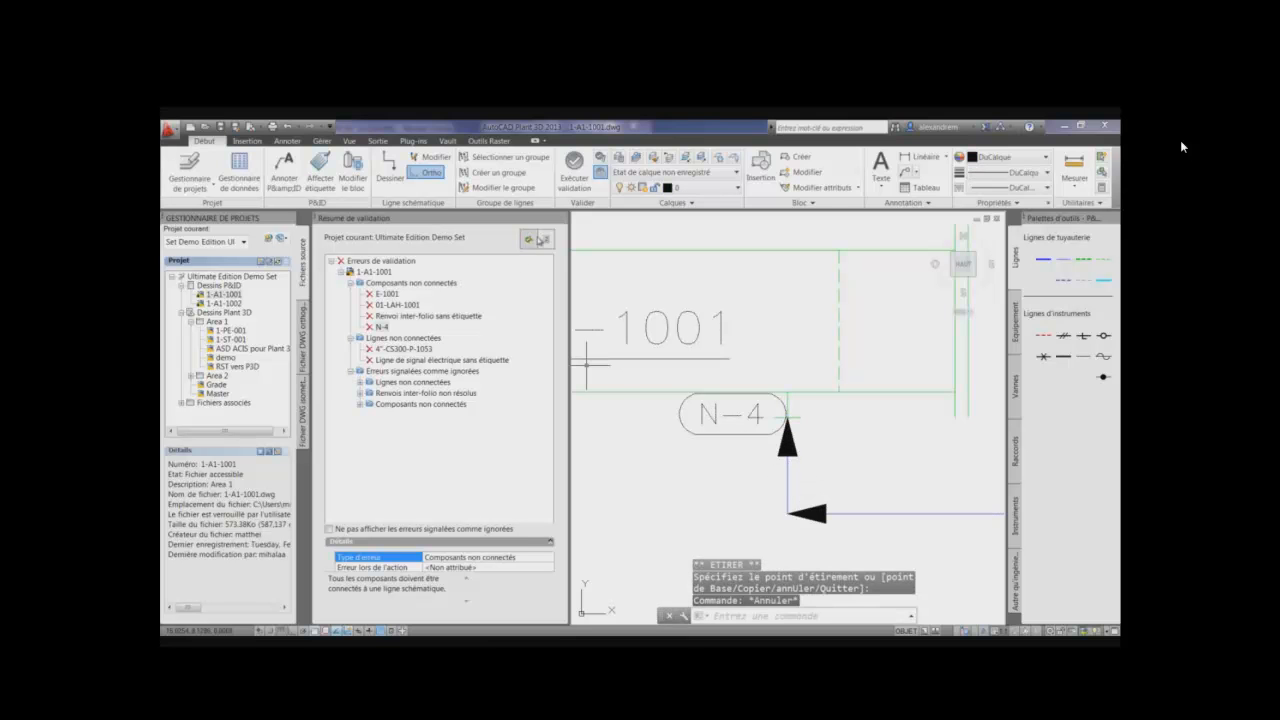
# Revalidate the unconnected components of drawing 1-A1-1001 and recheck the N-4 error.
pyautogui.click(393, 292)
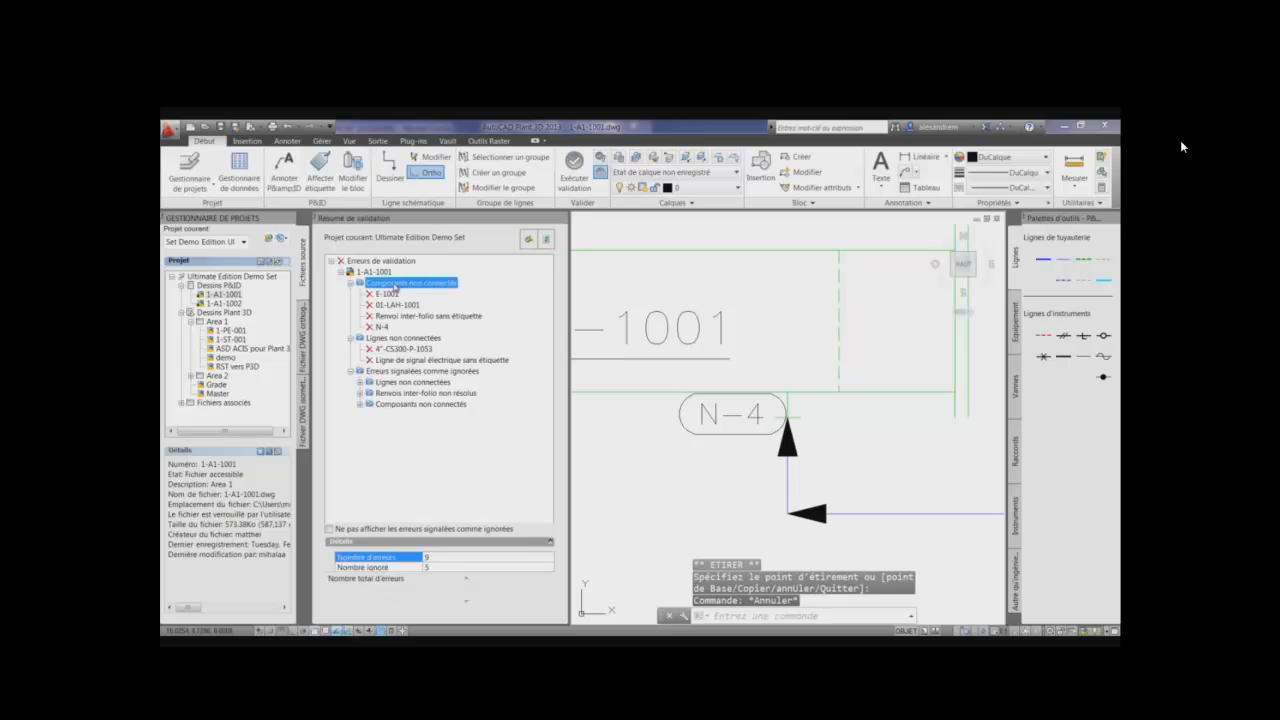
pyautogui.click(545, 238)
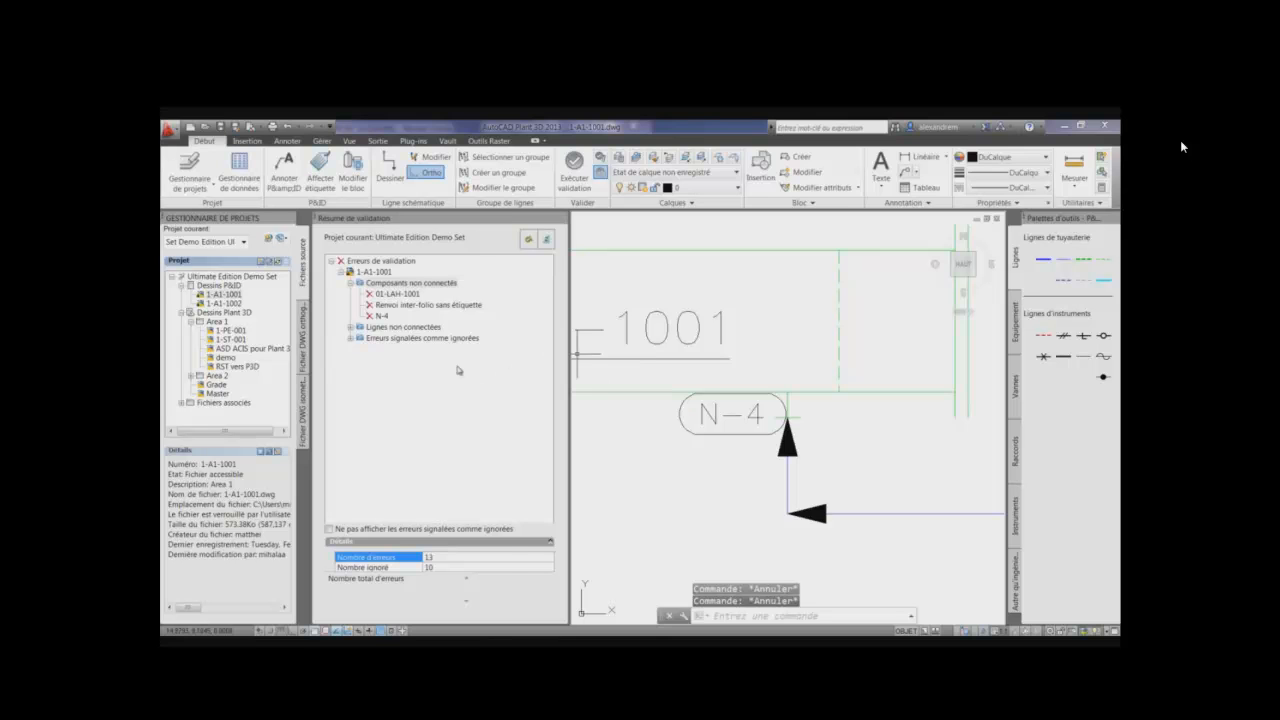
pyautogui.click(382, 315)
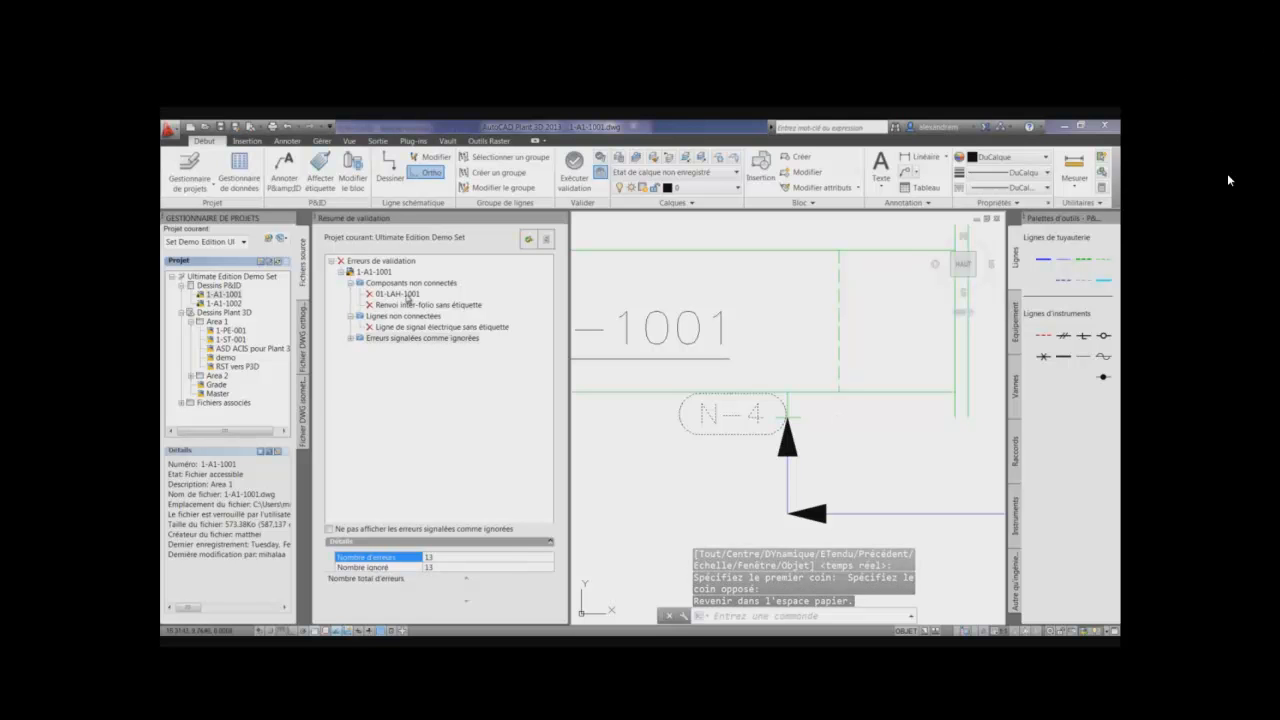
# Inspect the remaining errors in the drawing: instrument 01-LAH-1001, the untagged off-page connector and the untagged electrical signal line.
pyautogui.click(397, 294)
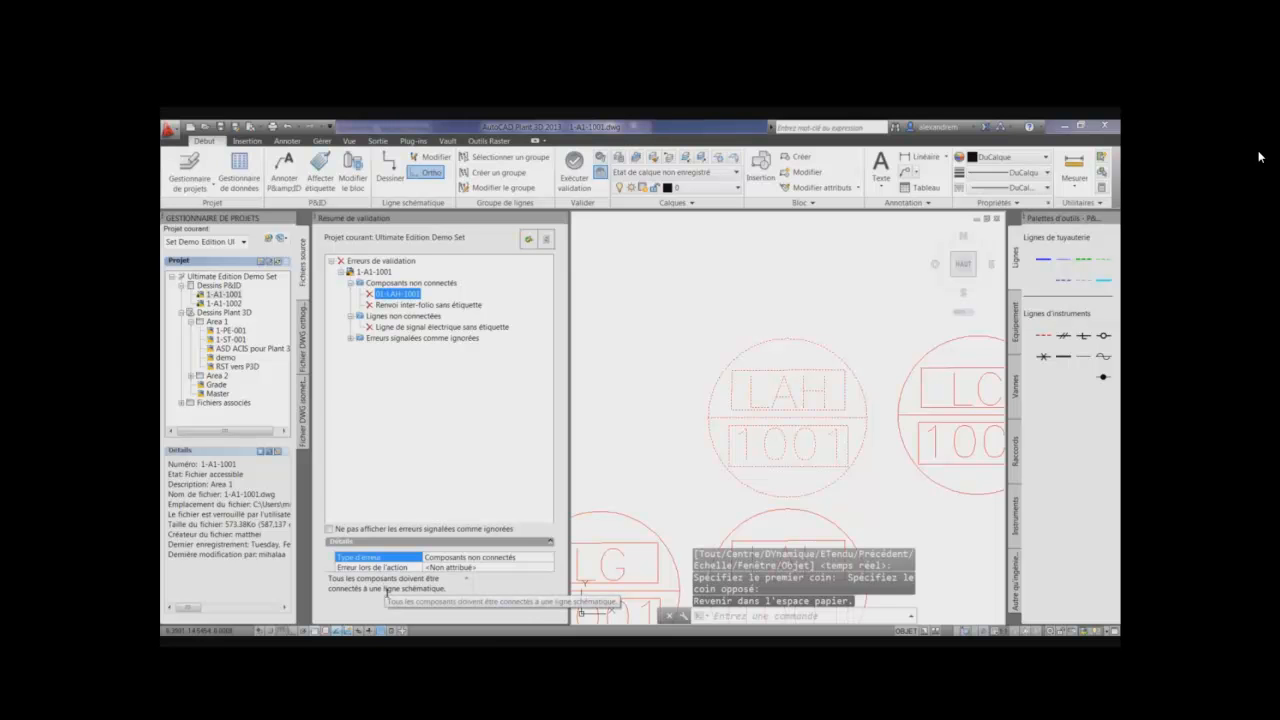
pyautogui.click(428, 305)
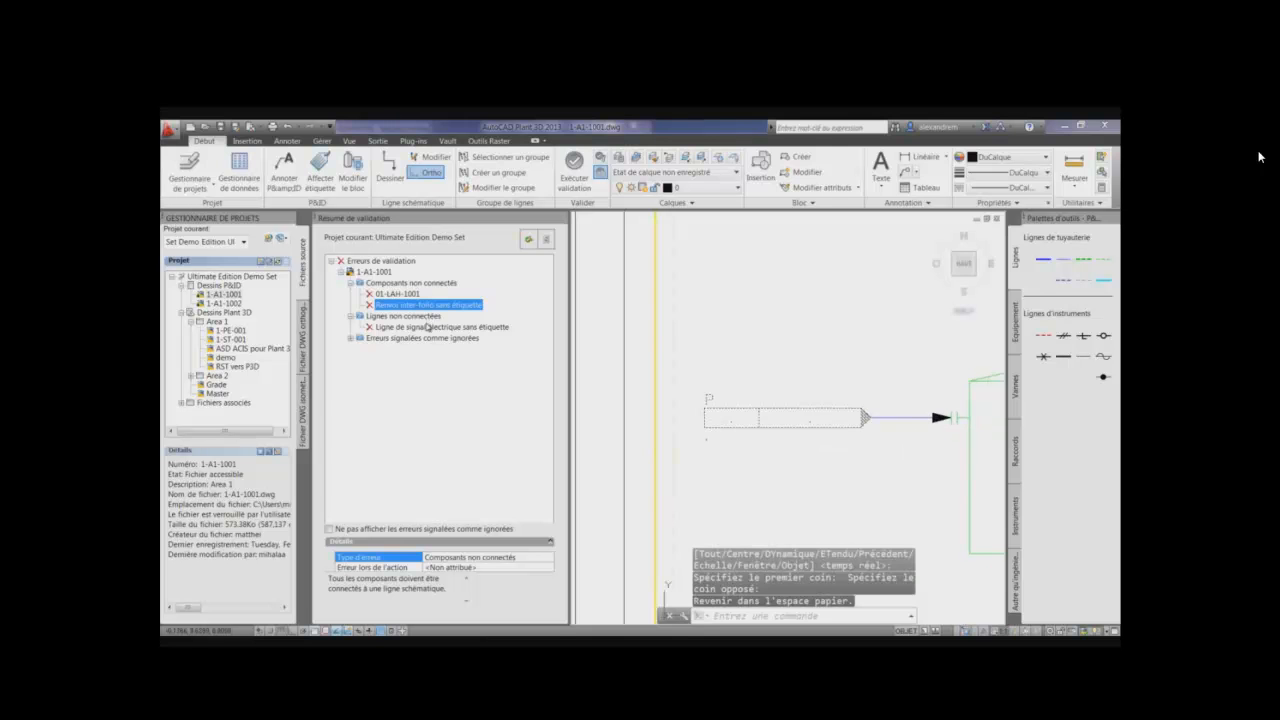
pyautogui.click(429, 327)
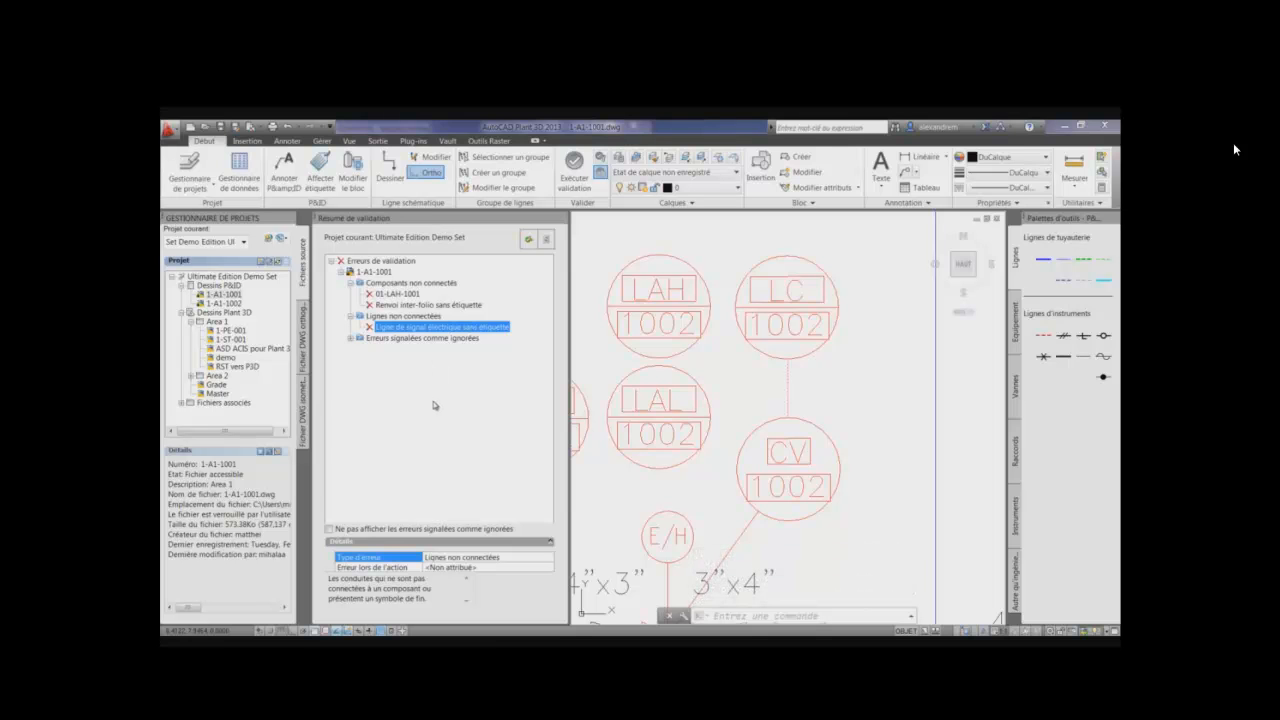
# Review the P&ID validation error settings and toggle the hiding of errors marked as ignored on and off.
pyautogui.click(530, 241)
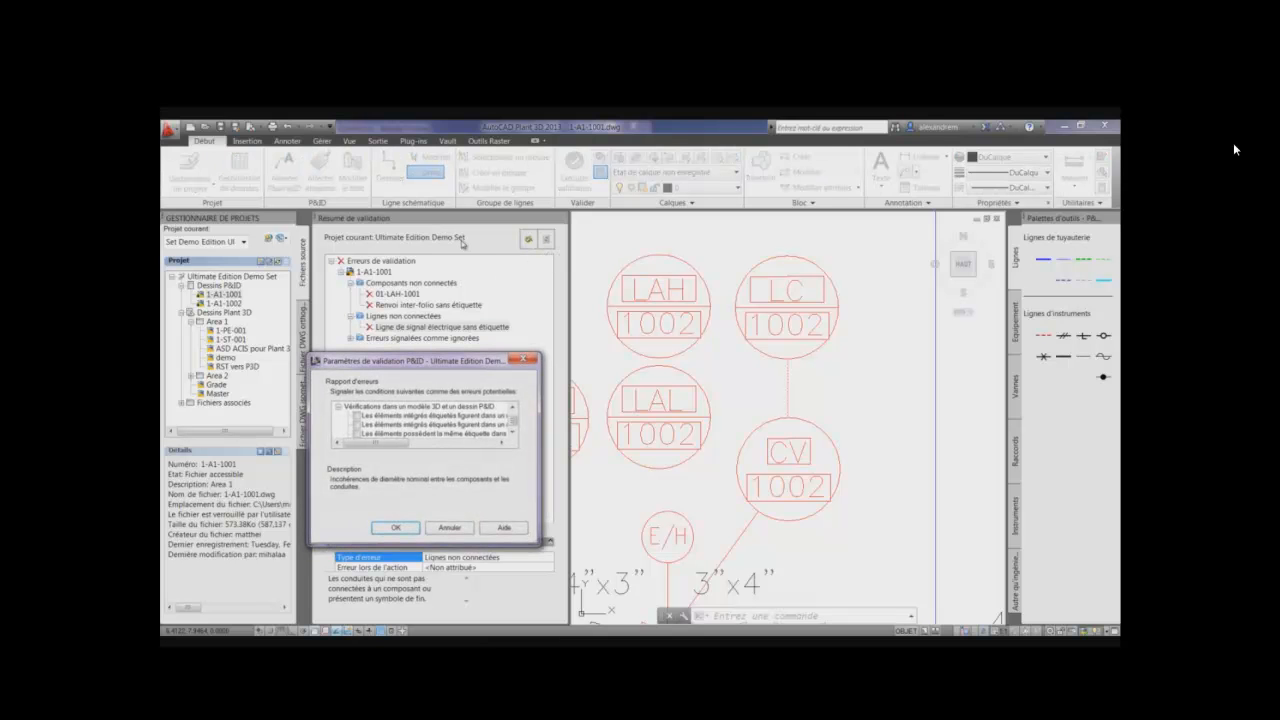
pyautogui.click(518, 359)
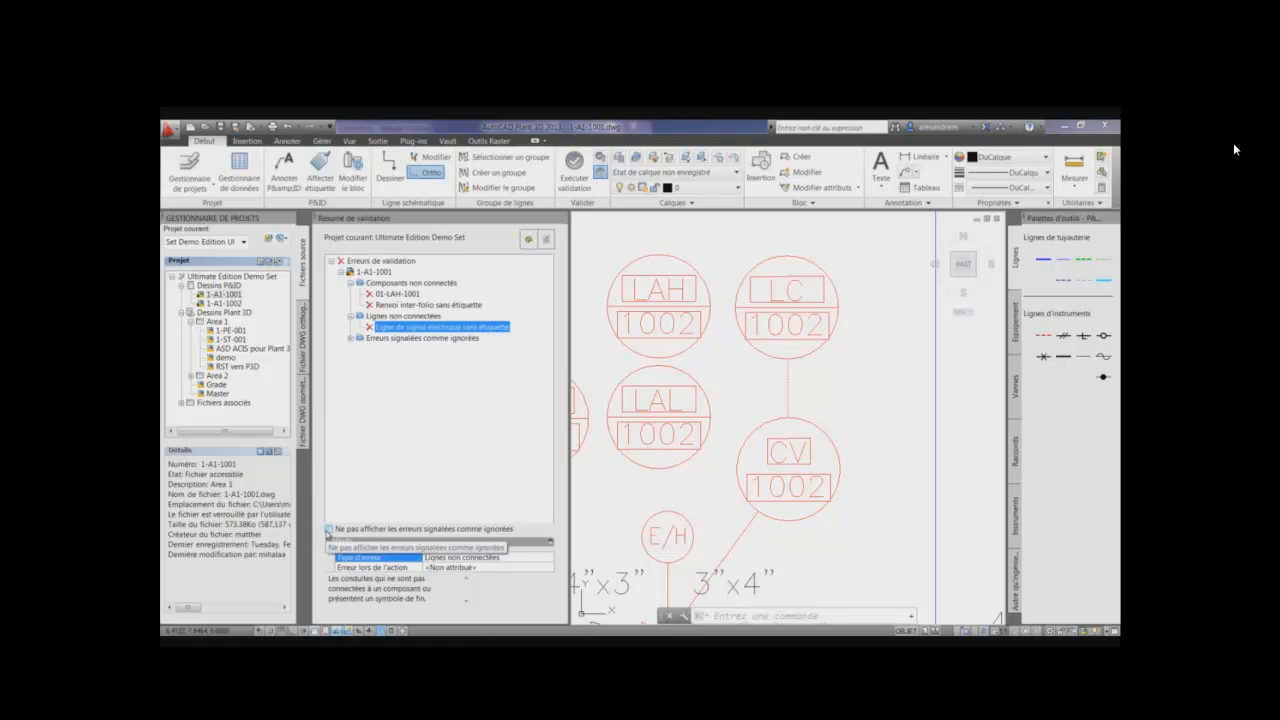
pyautogui.click(329, 530)
pyautogui.click(329, 530)
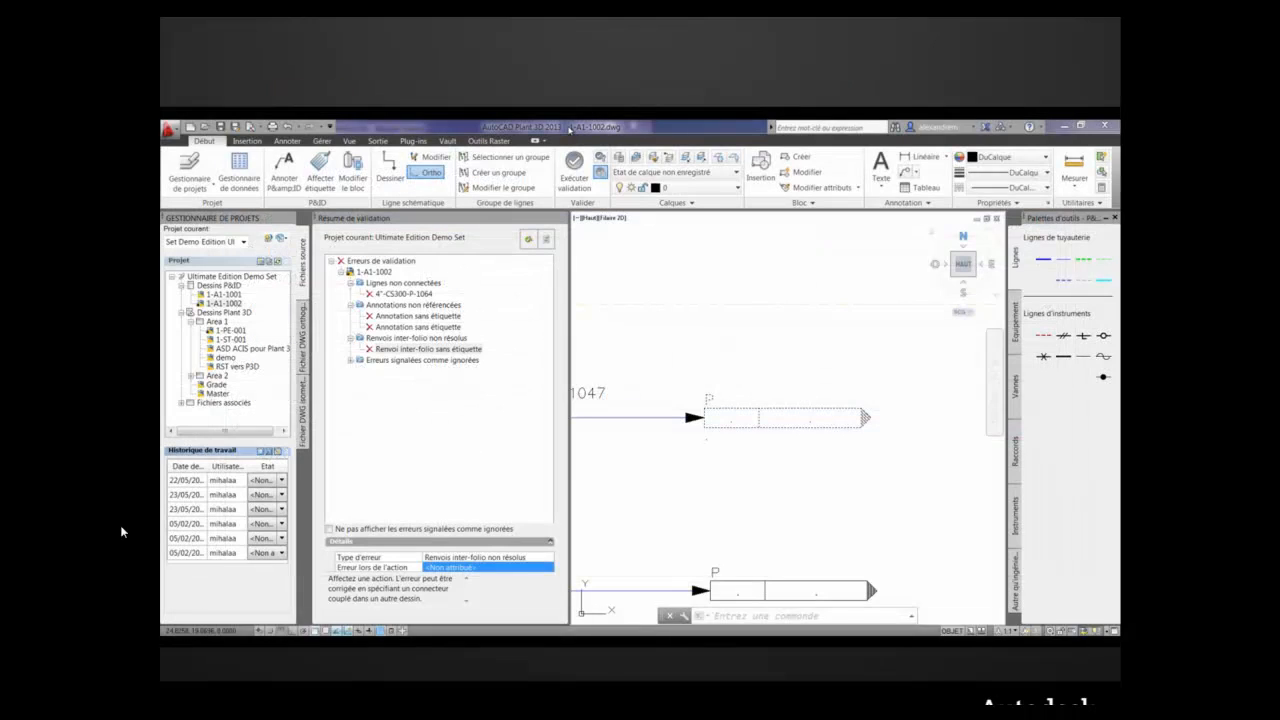
pyautogui.click(185, 622)
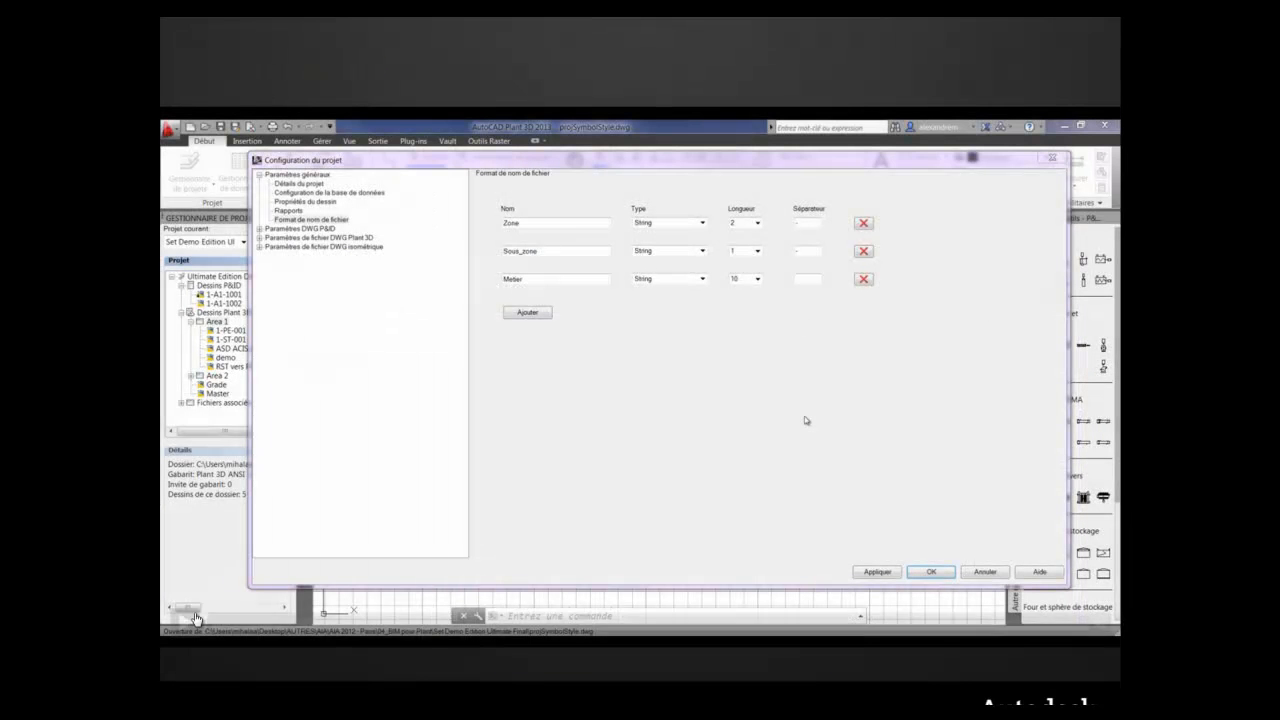
pyautogui.click(186, 621)
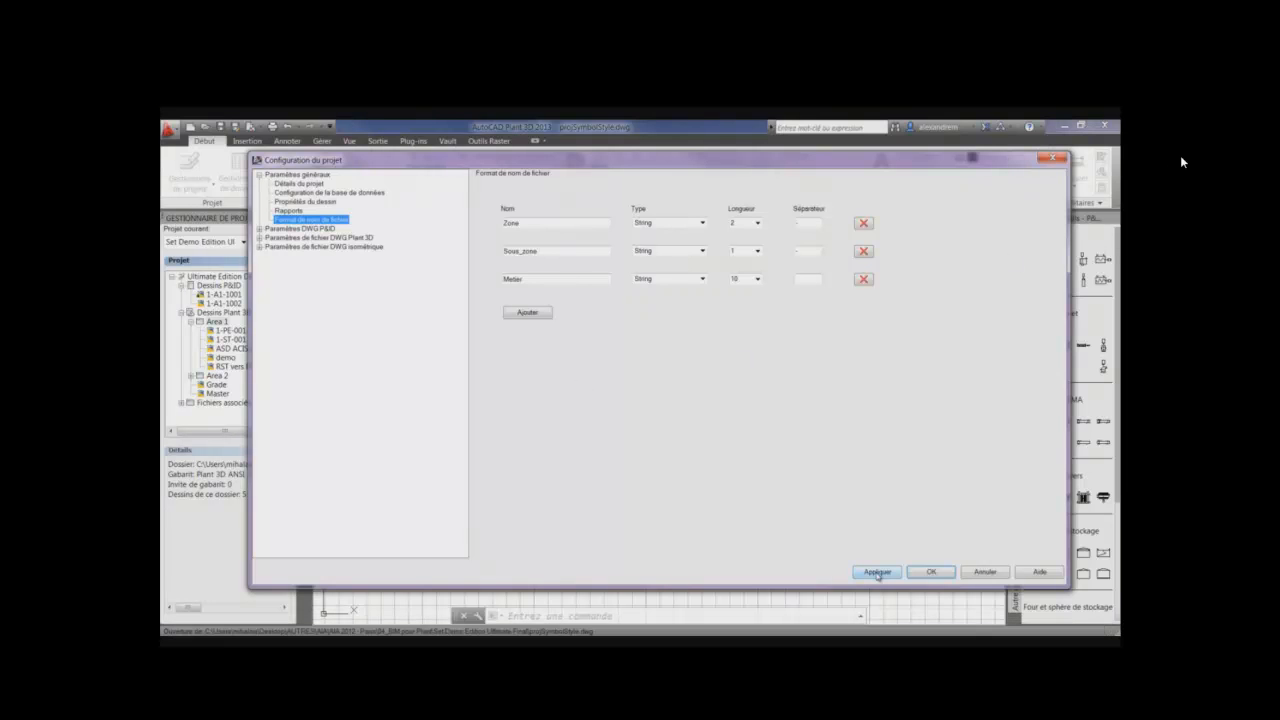
# Accept the project's file name format with Zone, Sous_zone and Metier fields and start a new drawing in the Area 1 folder.
pyautogui.click(931, 572)
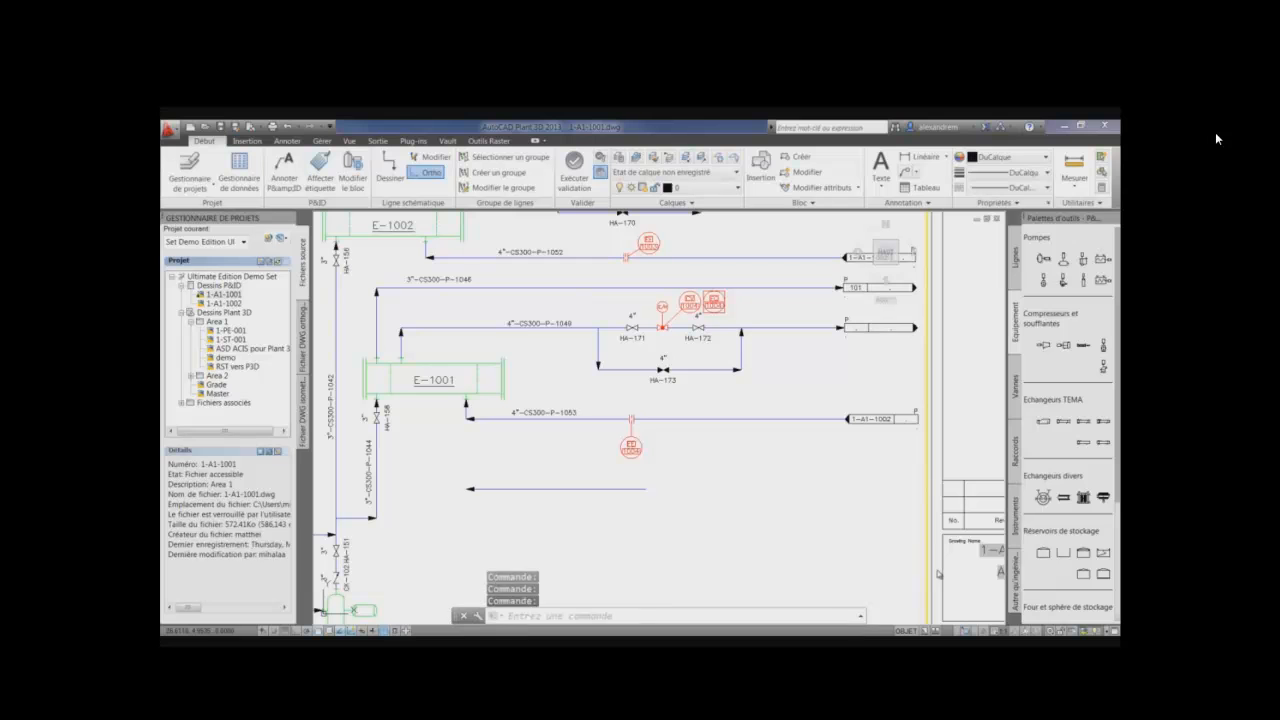
pyautogui.click(217, 321)
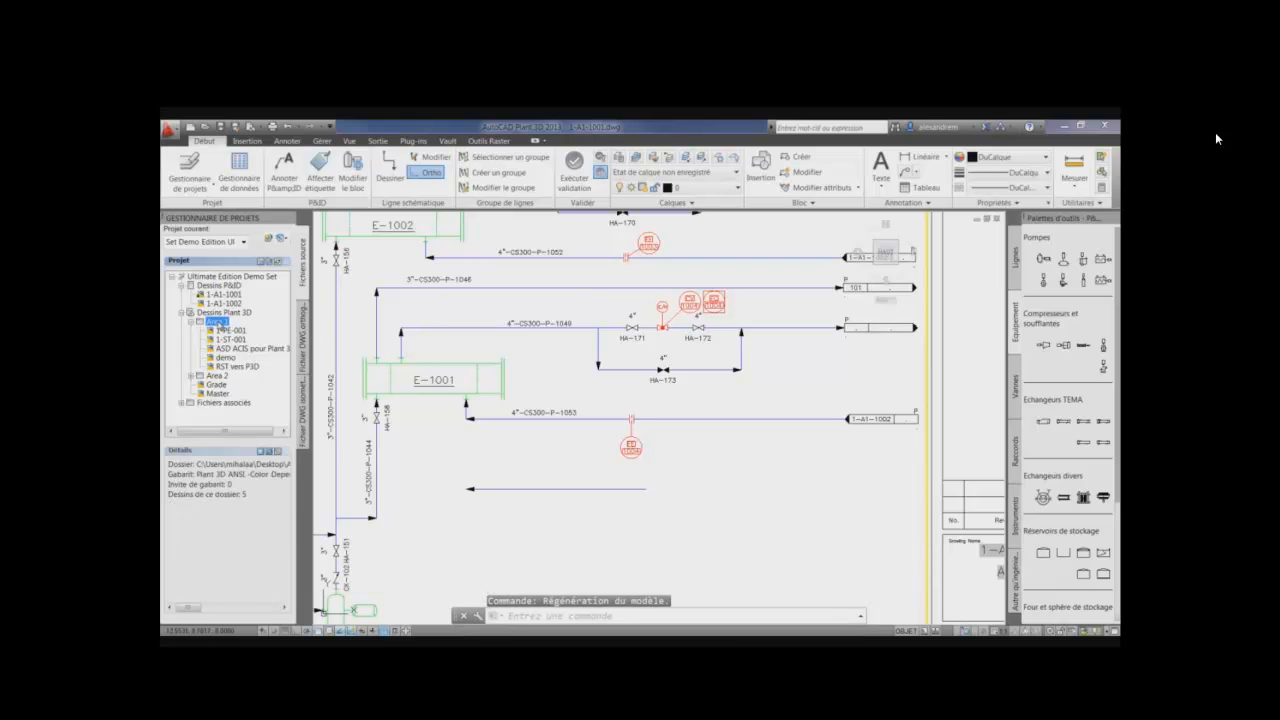
pyautogui.rightClick(218, 321)
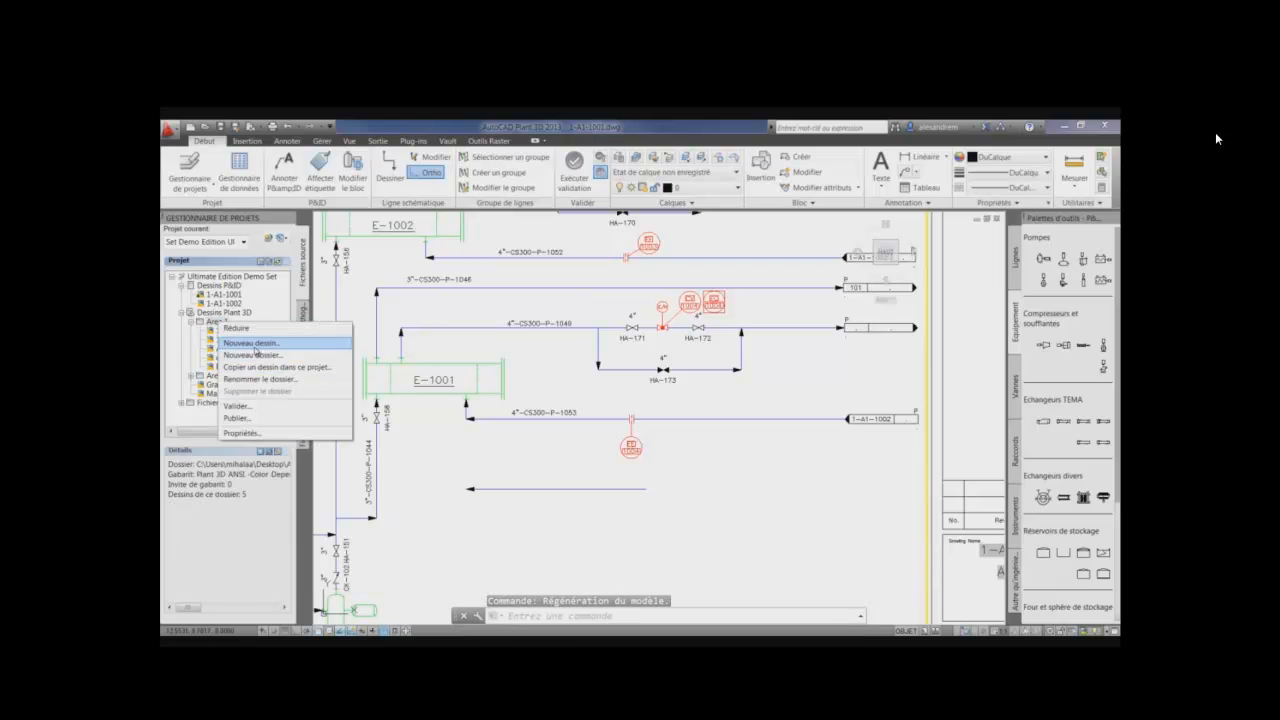
pyautogui.click(252, 343)
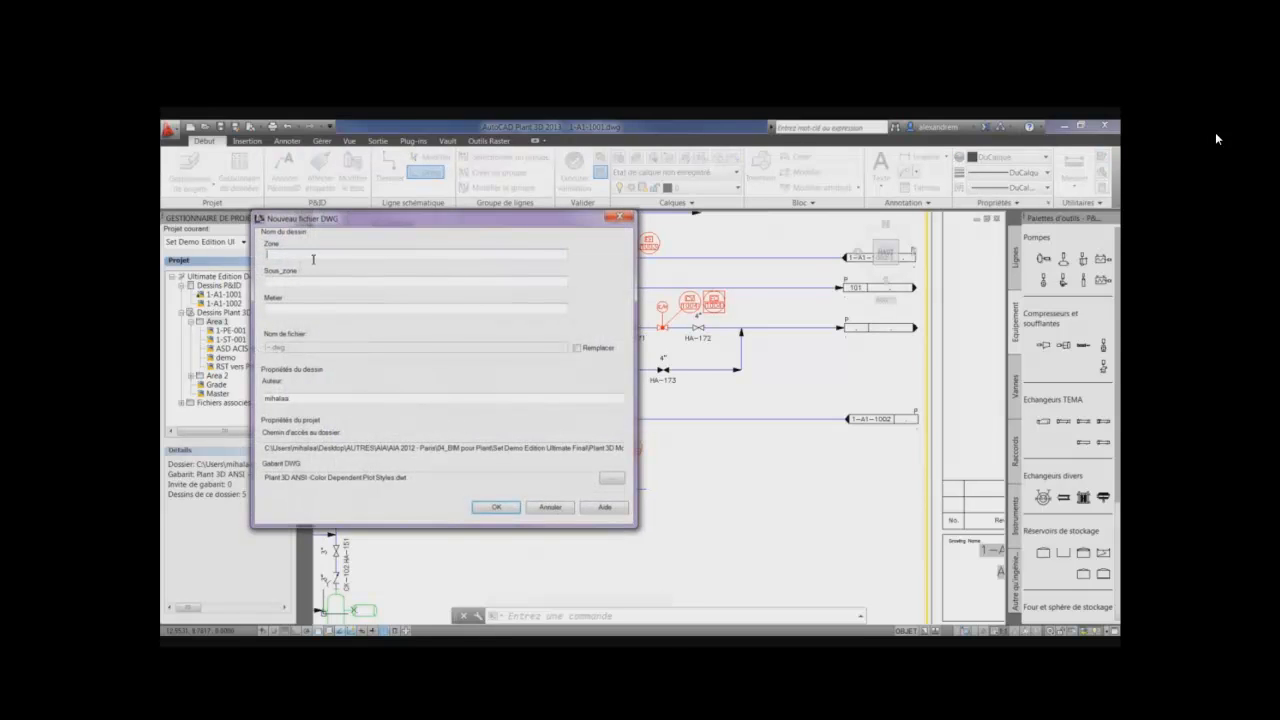
# Fill in the new drawing's name fields with Zone ER, Sous_zone A and Metier Str.
pyautogui.write('ER')
pyautogui.press('Tab')
pyautogui.write('A')
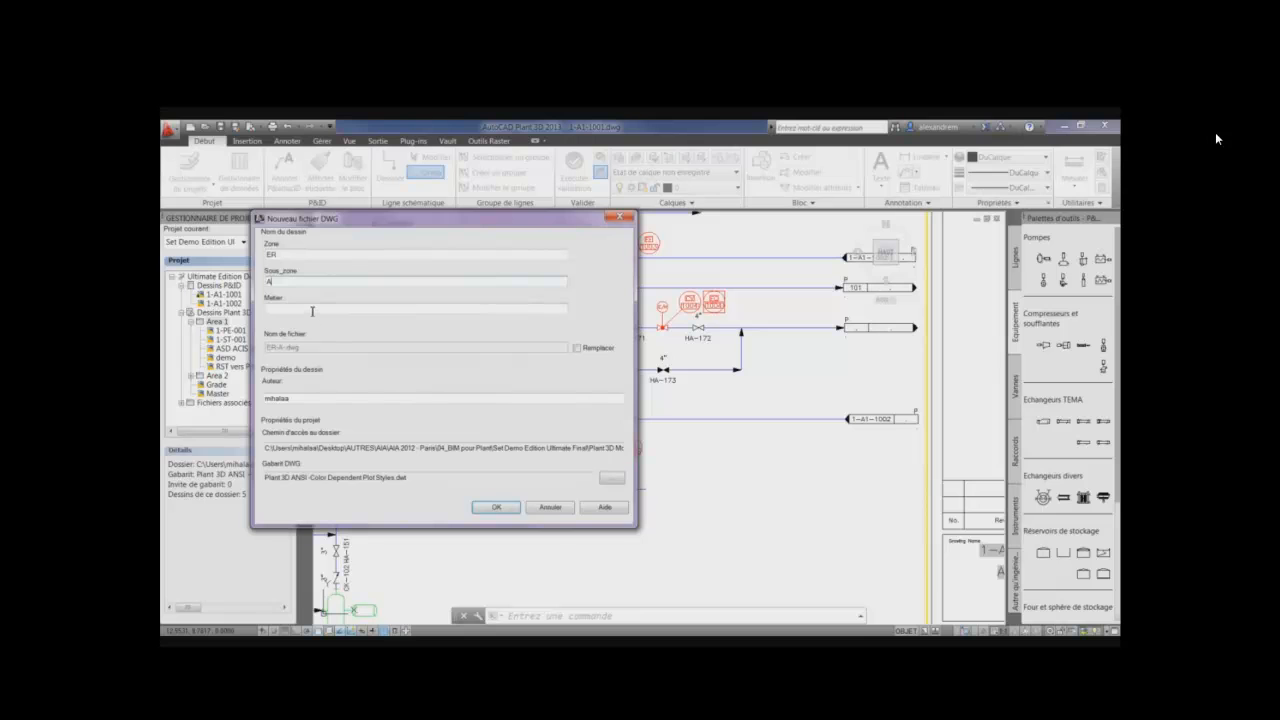
pyautogui.write('A')
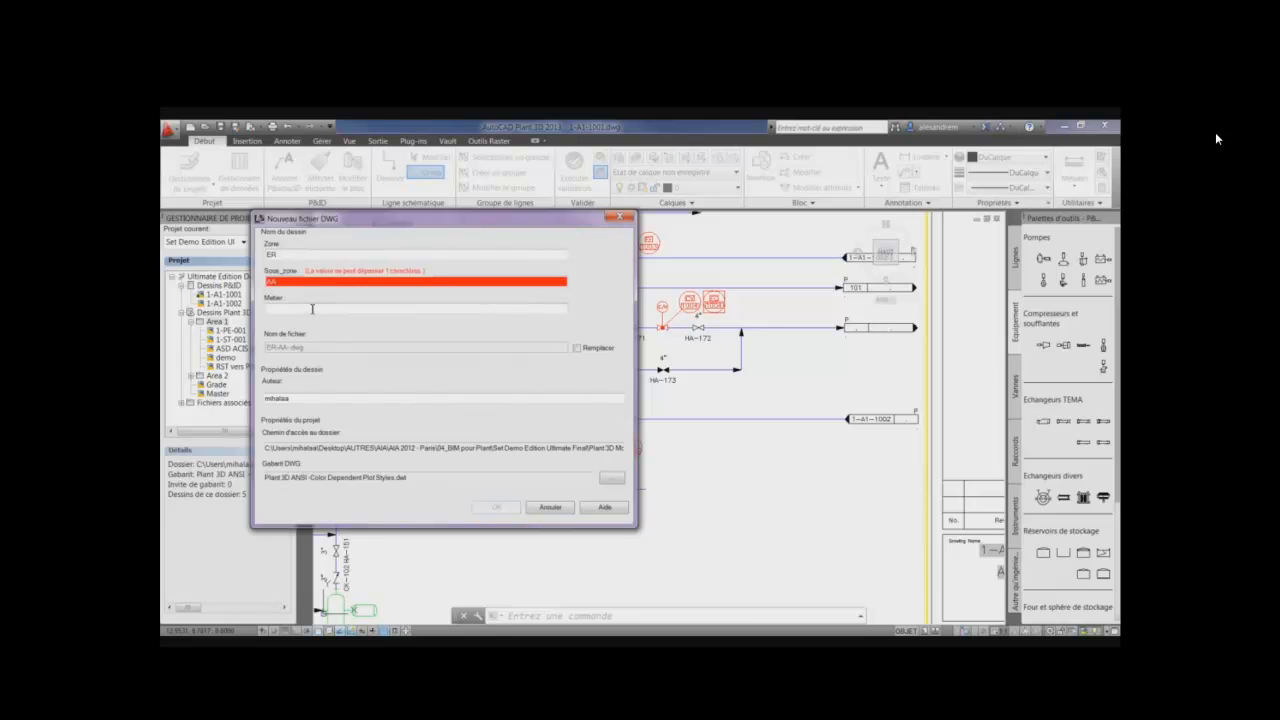
pyautogui.press('BackSpace')
pyautogui.click(297, 309)
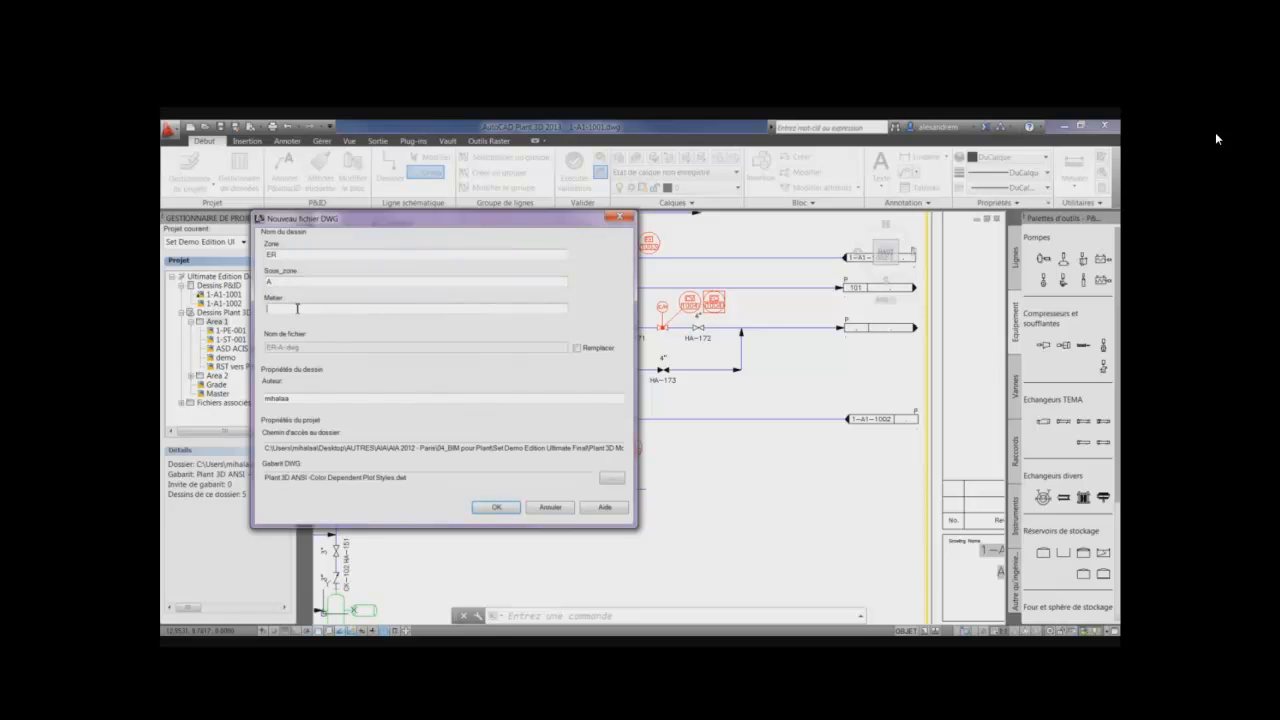
pyautogui.write('St')
# Try the manual override of the generated file name and select the author entry.
pyautogui.click(576, 348)
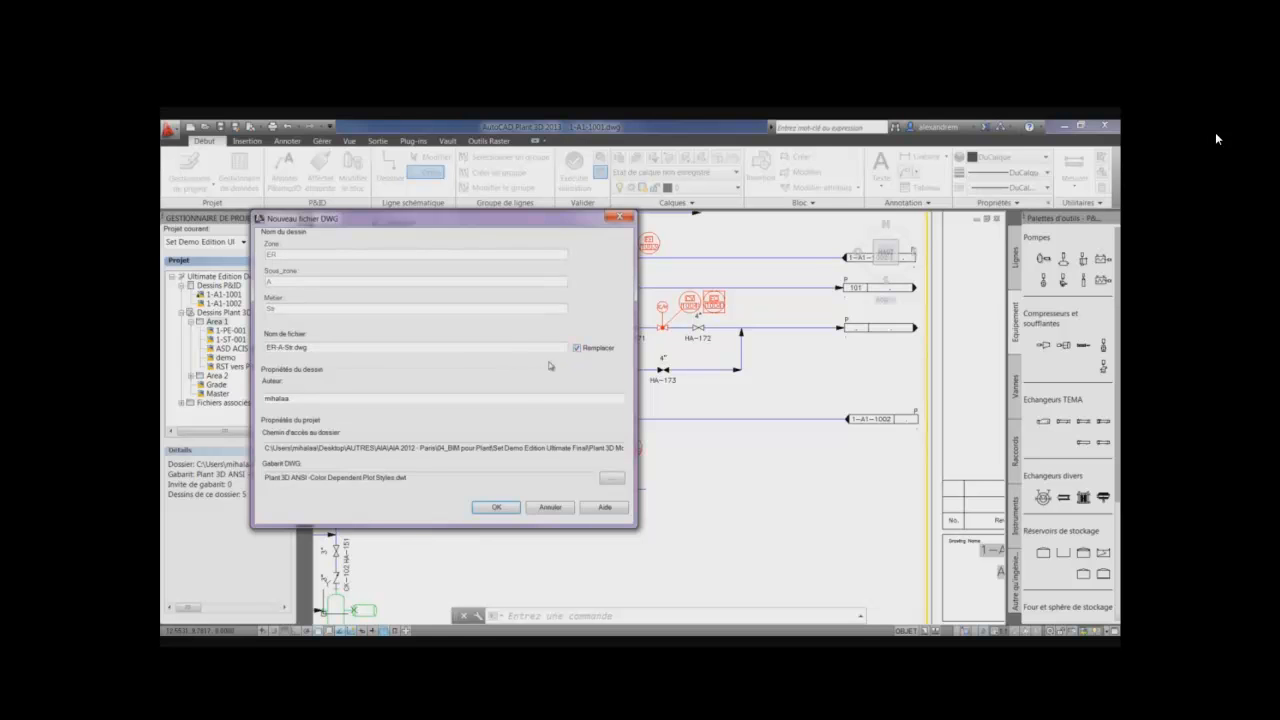
pyautogui.moveTo(316, 348); pyautogui.dragTo(247, 358)
pyautogui.click(576, 348)
pyautogui.moveTo(308, 400); pyautogui.dragTo(262, 404)
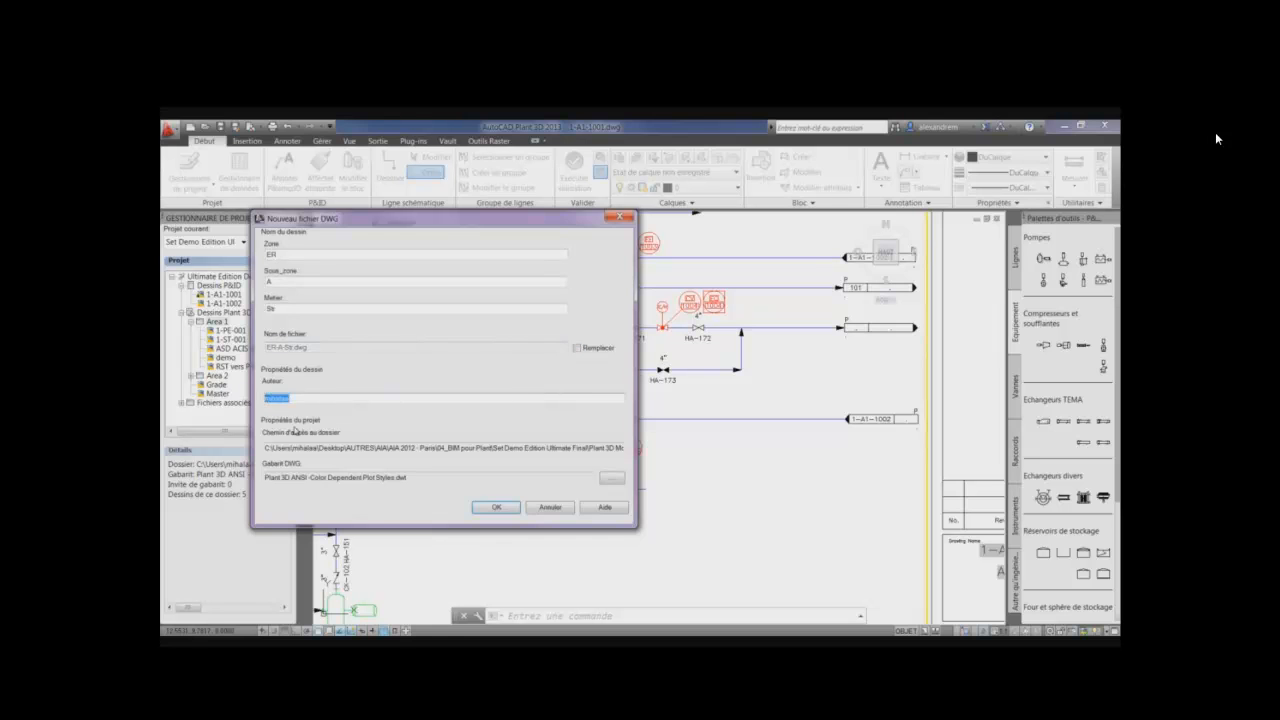
pyautogui.click(348, 402)
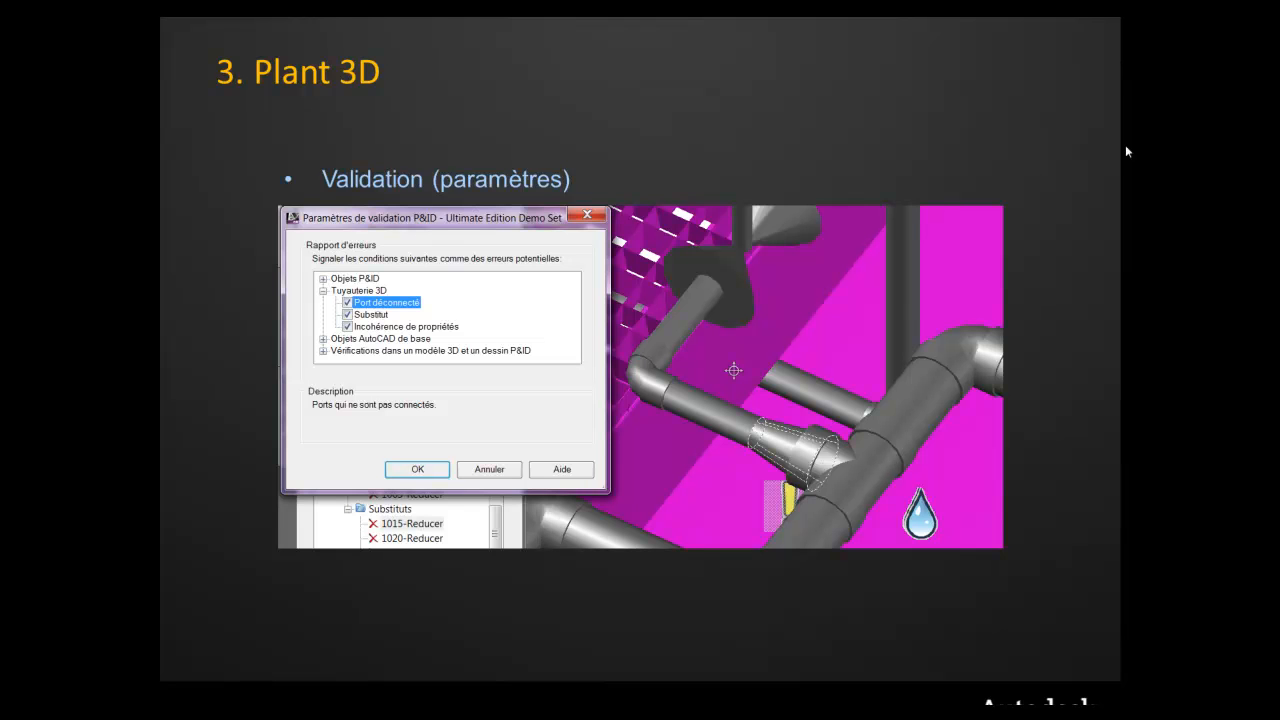
pyautogui.click(857, 117)
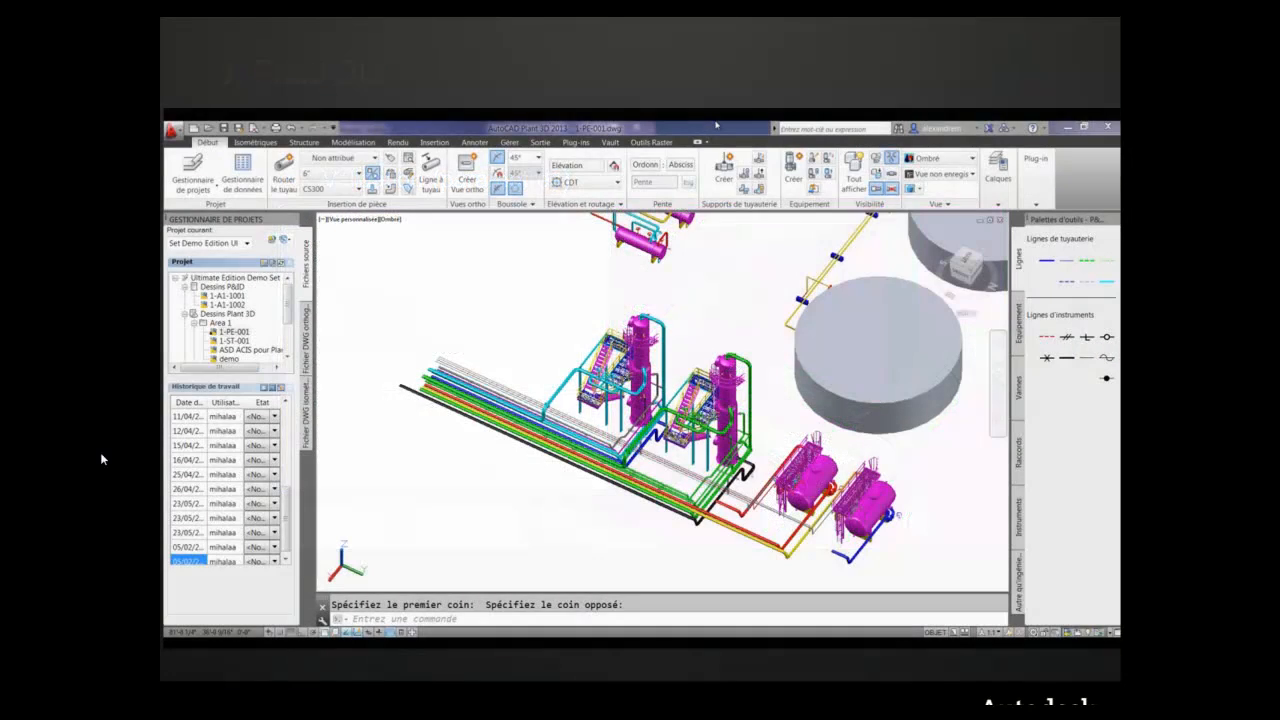
pyautogui.click(181, 619)
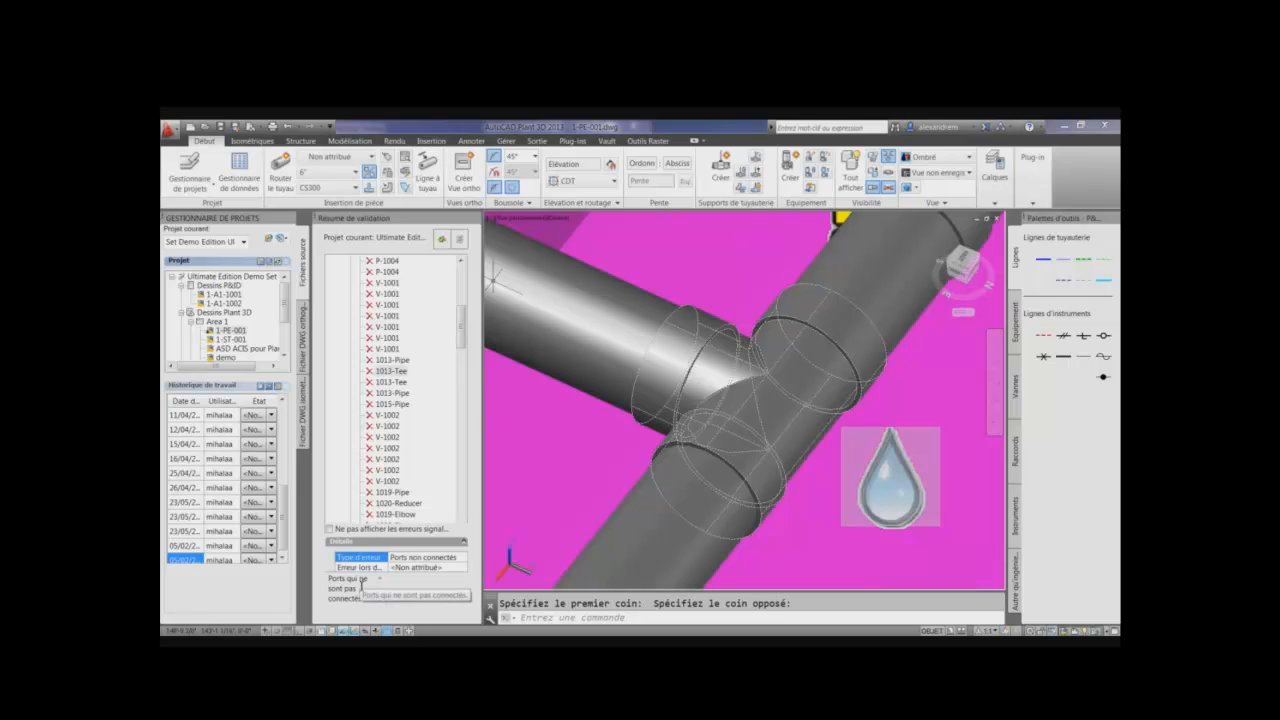
# Inspect the 1015-Reducer error under the substitutes in the 3D piping model and toggle the display of substitute part markers.
pyautogui.moveTo(463, 345); pyautogui.dragTo(464, 520)
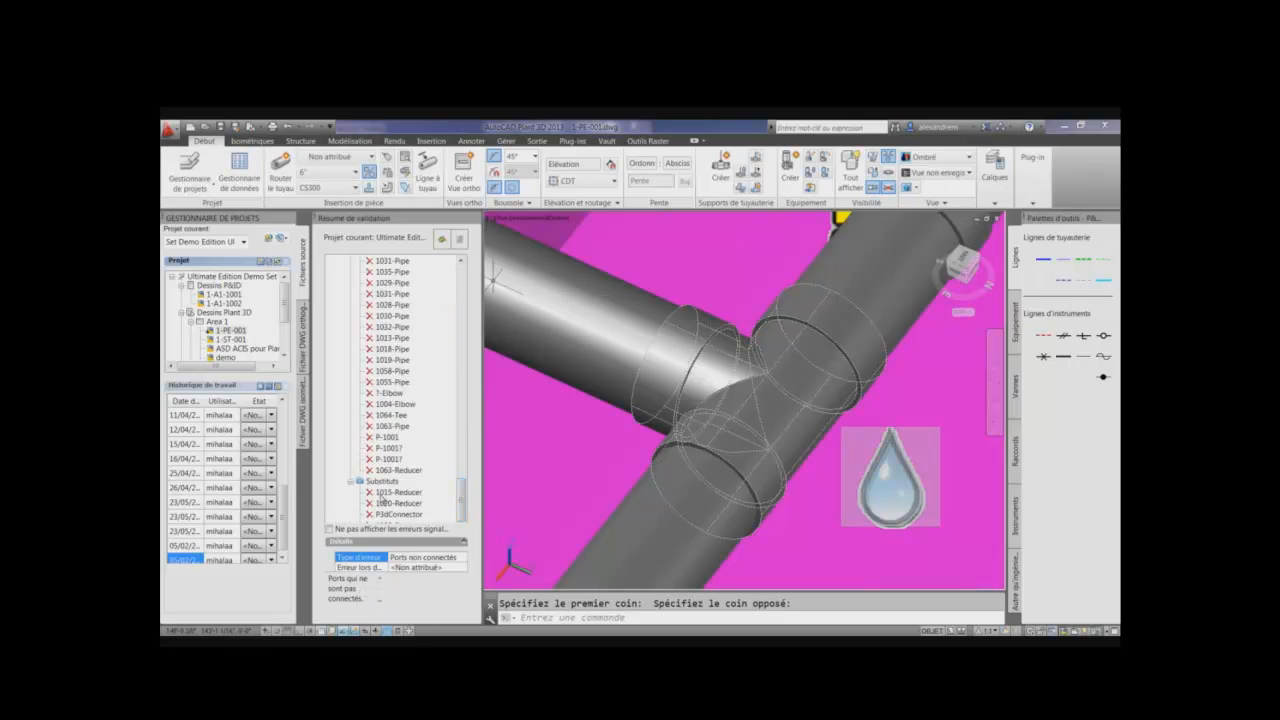
pyautogui.click(383, 500)
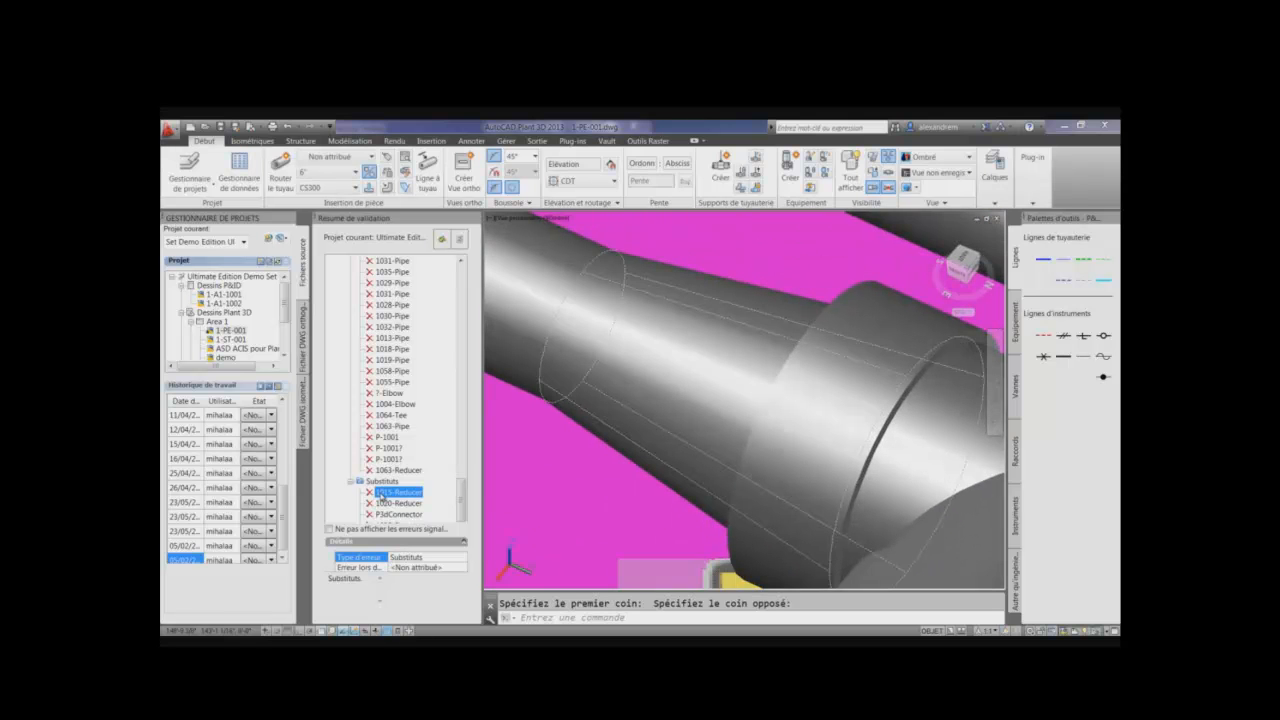
pyautogui.scroll(-3, 690, 340)
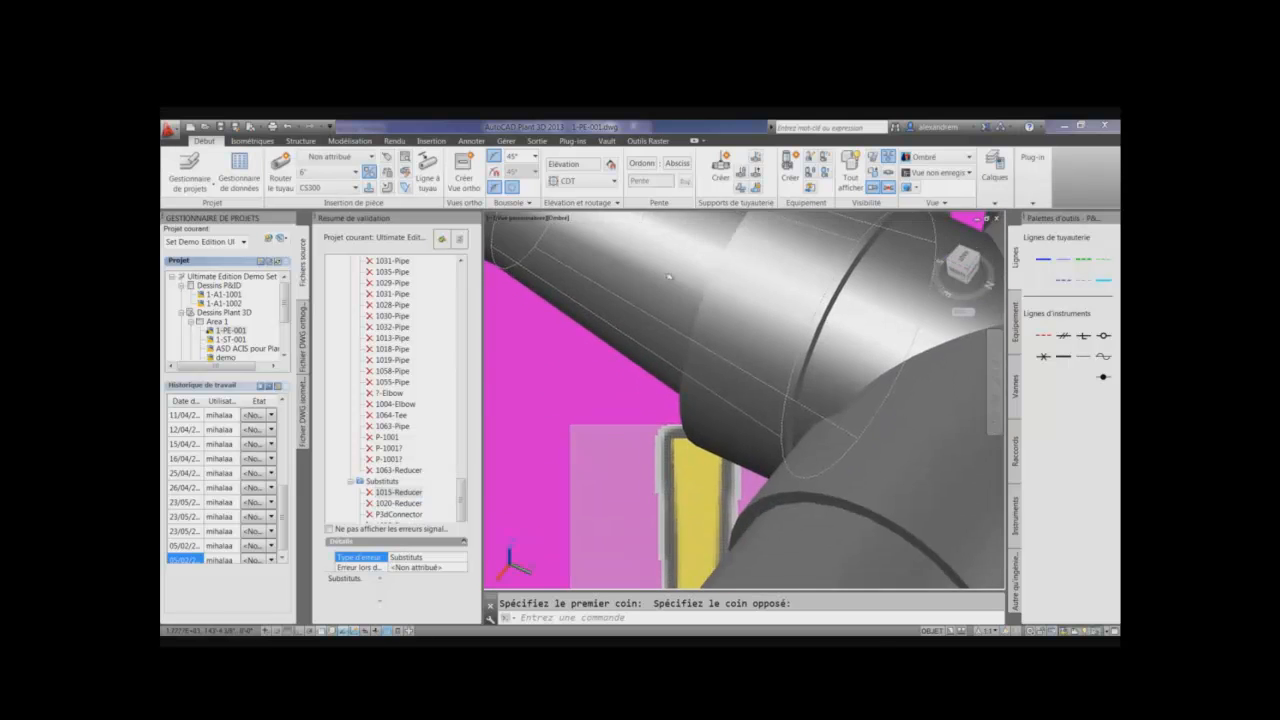
pyautogui.scroll(-4, 672, 289)
pyautogui.scroll(2, 672, 289)
pyautogui.keyDown('shift'); pyautogui.moveTo(669, 310); pyautogui.dragTo(715, 320, button='middle'); pyautogui.keyUp('shift')
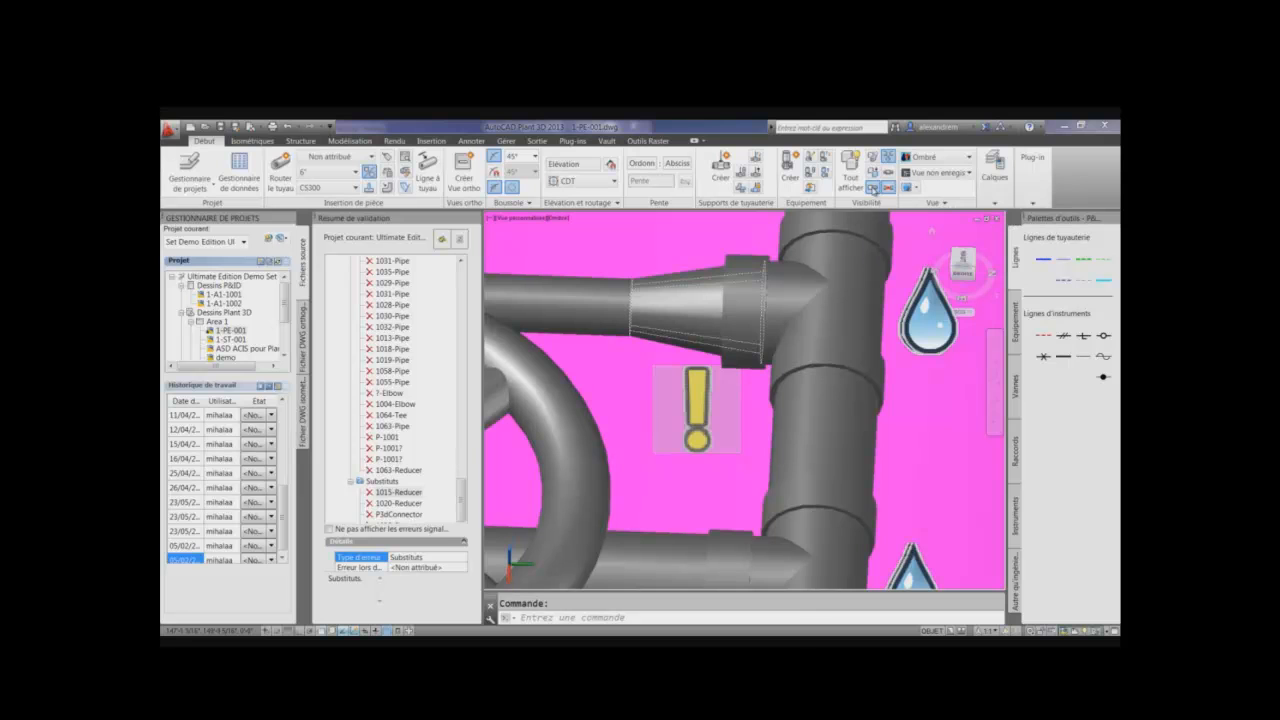
pyautogui.click(873, 188)
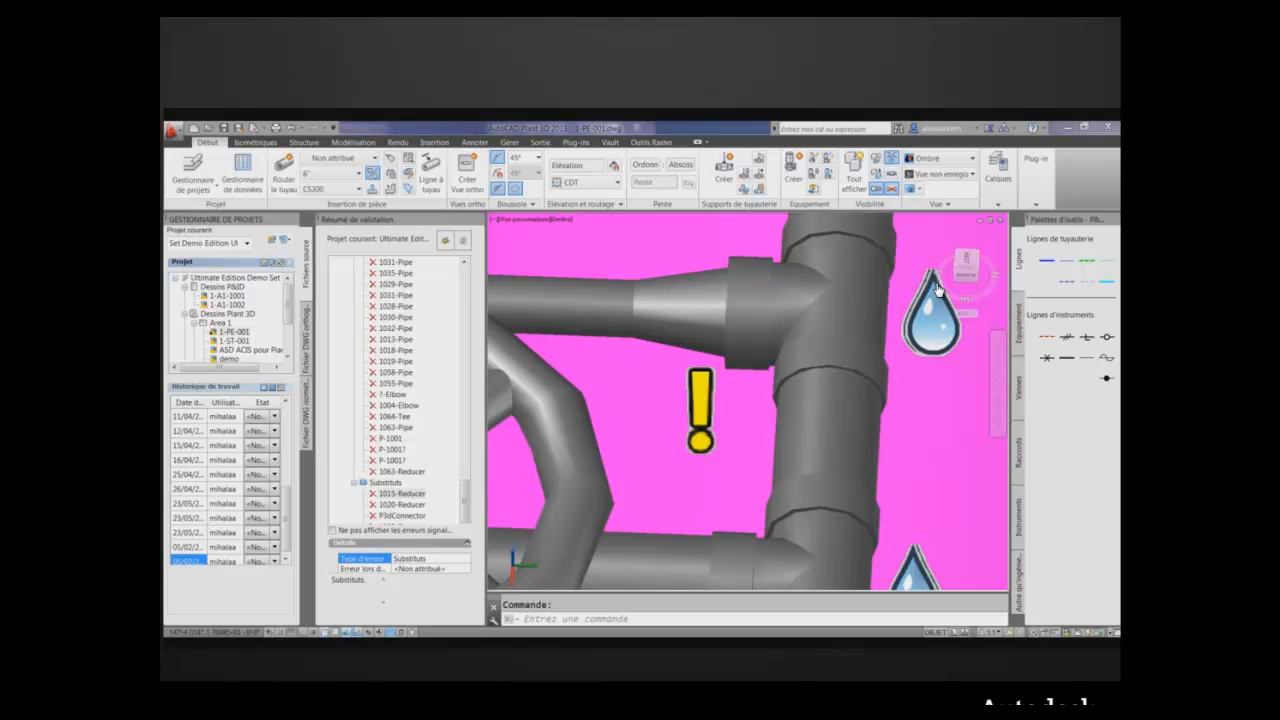
pyautogui.click(951, 50)
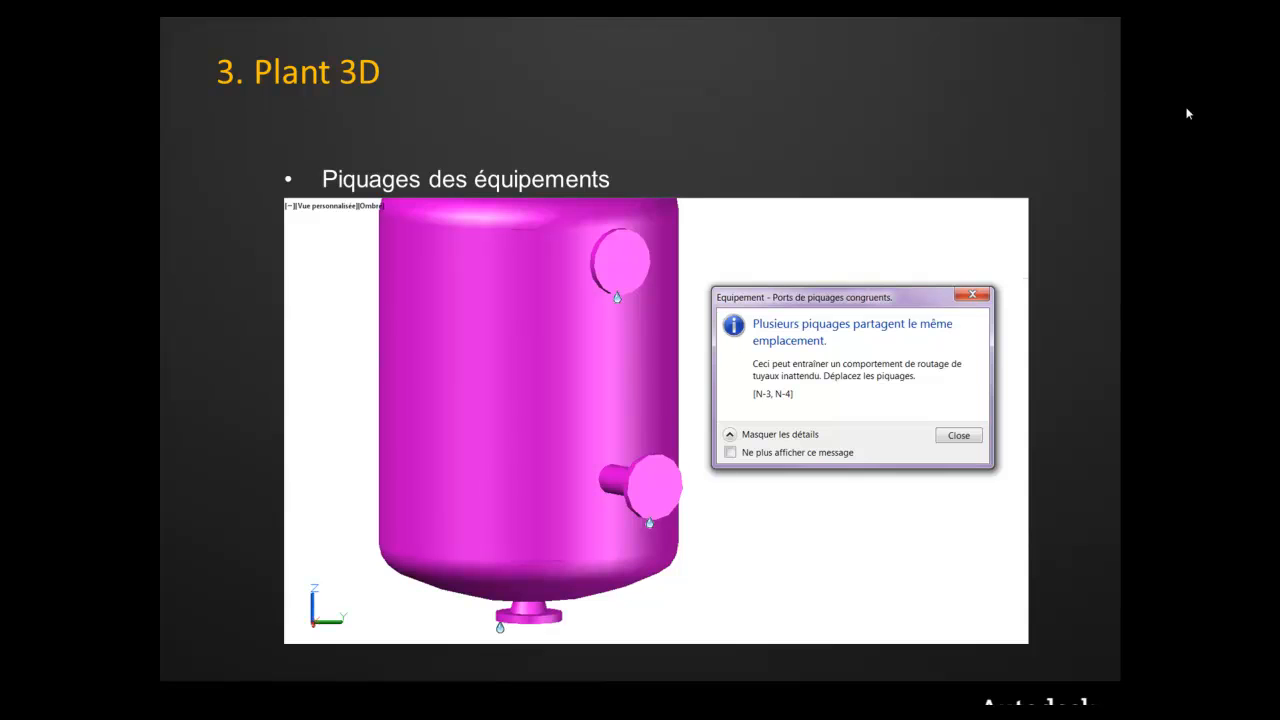
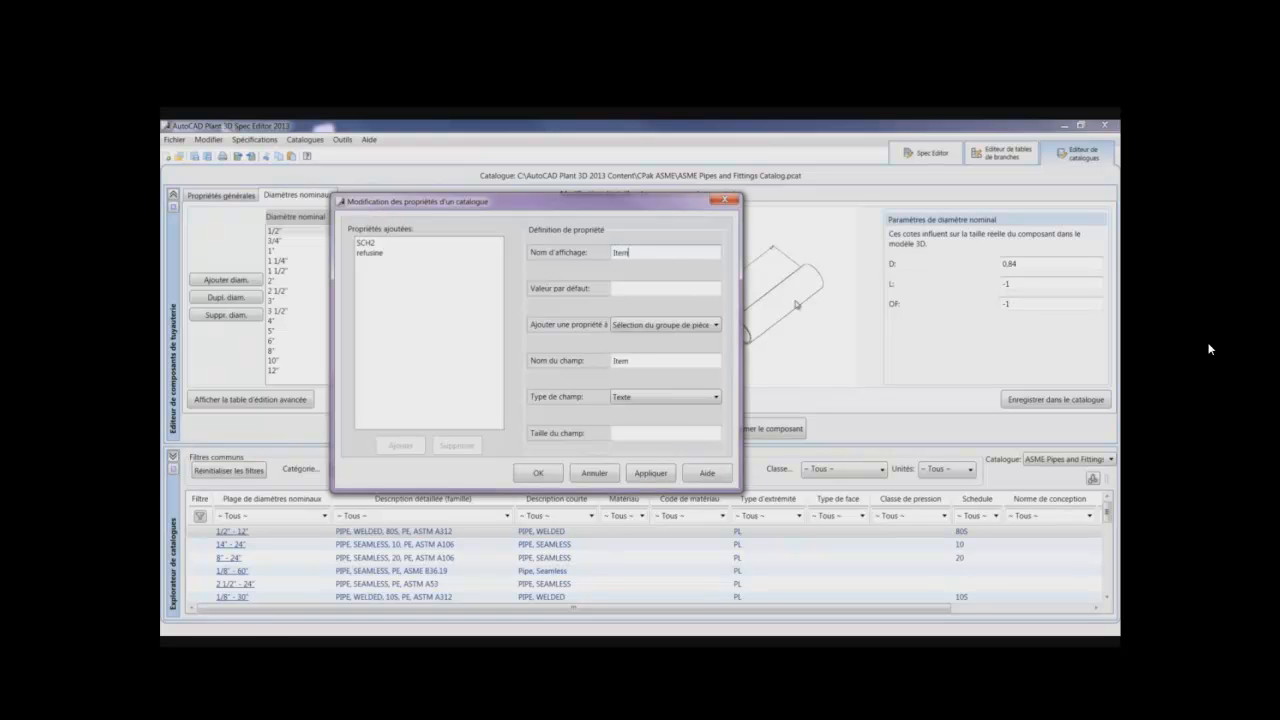
# Define a new catalogue property named Itemcod for the selected part group, with a field size of 50.
pyautogui.press('BackSpace')
pyautogui.press('BackSpace')
pyautogui.press('BackSpace')
pyautogui.press('BackSpace')
pyautogui.press('BackSpace')
pyautogui.write('cod')
pyautogui.click(630, 287)
pyautogui.click(634, 326)
pyautogui.click(638, 349)
pyautogui.click(626, 436)
pyautogui.write('50')
# Set the property's field type to Texte, add it to the catalogue's properties and apply the change.
pyautogui.click(658, 392)
pyautogui.click(640, 405)
pyautogui.click(400, 445)
pyautogui.click(650, 473)
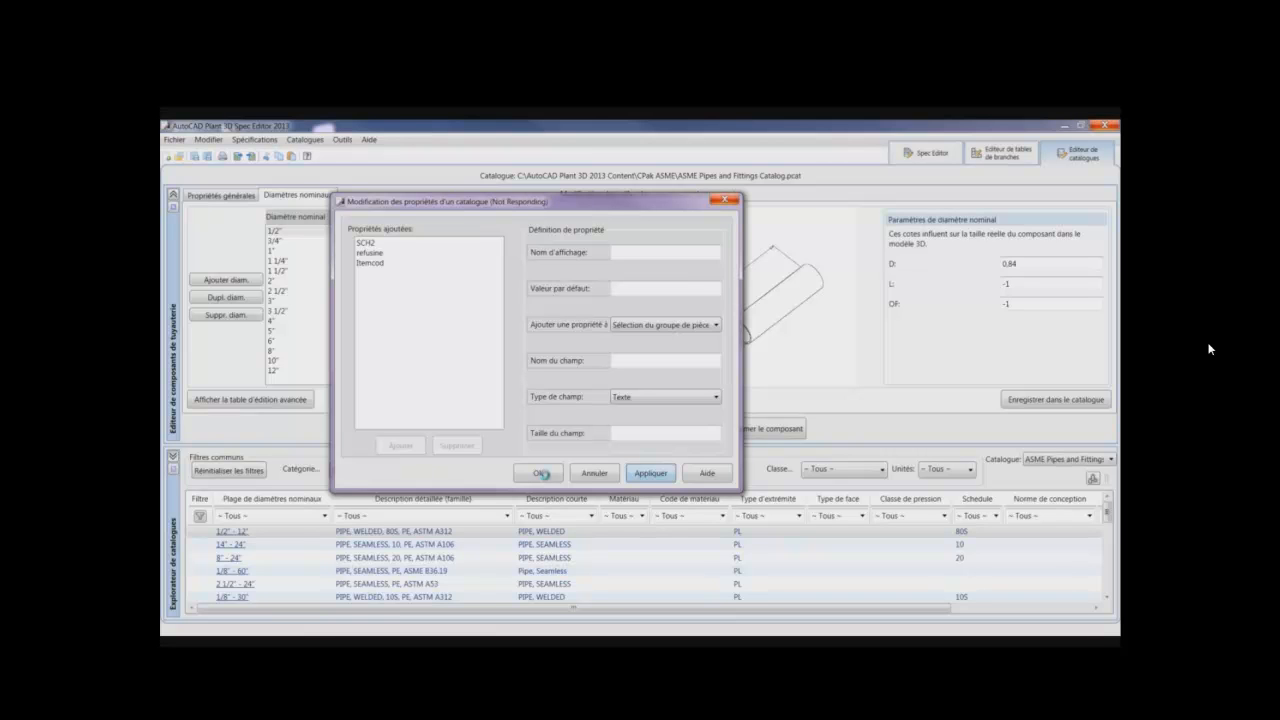
pyautogui.click(539, 473)
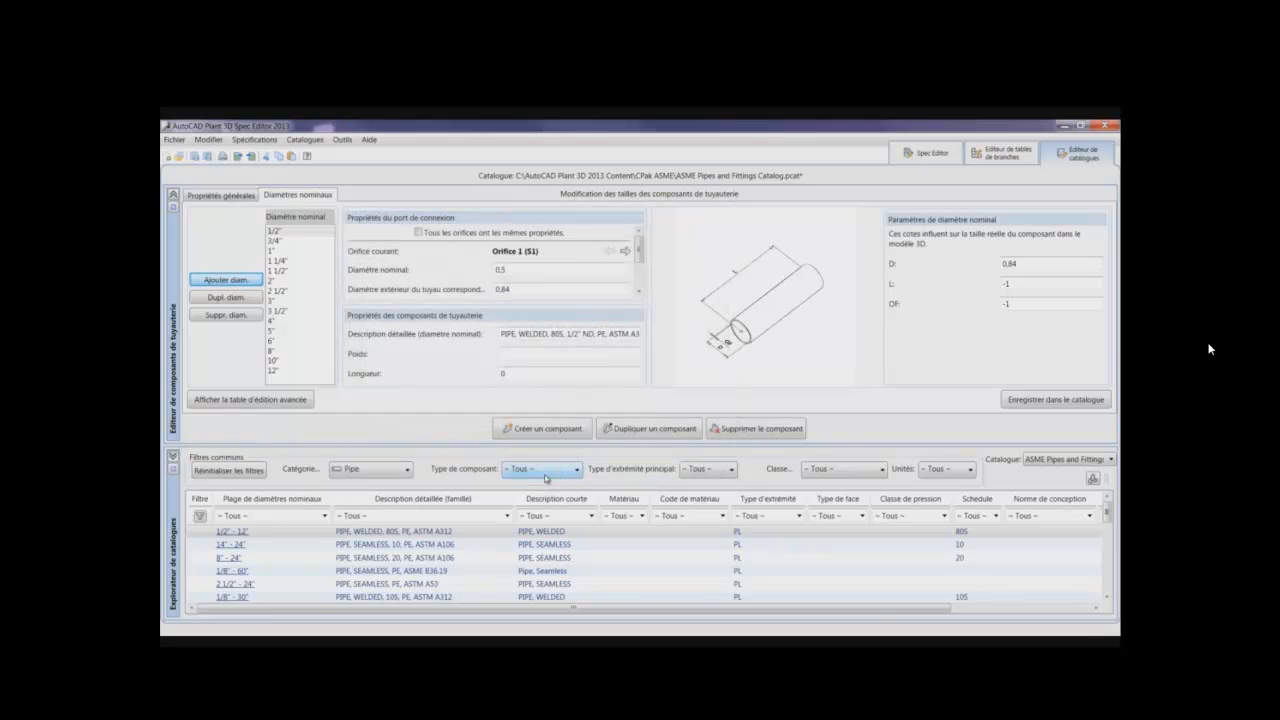
# Save the component to the catalogue and add PIPE, WELDED, 80S, PE, ASTM A312 to the CS300 piping specification.
pyautogui.click(1049, 400)
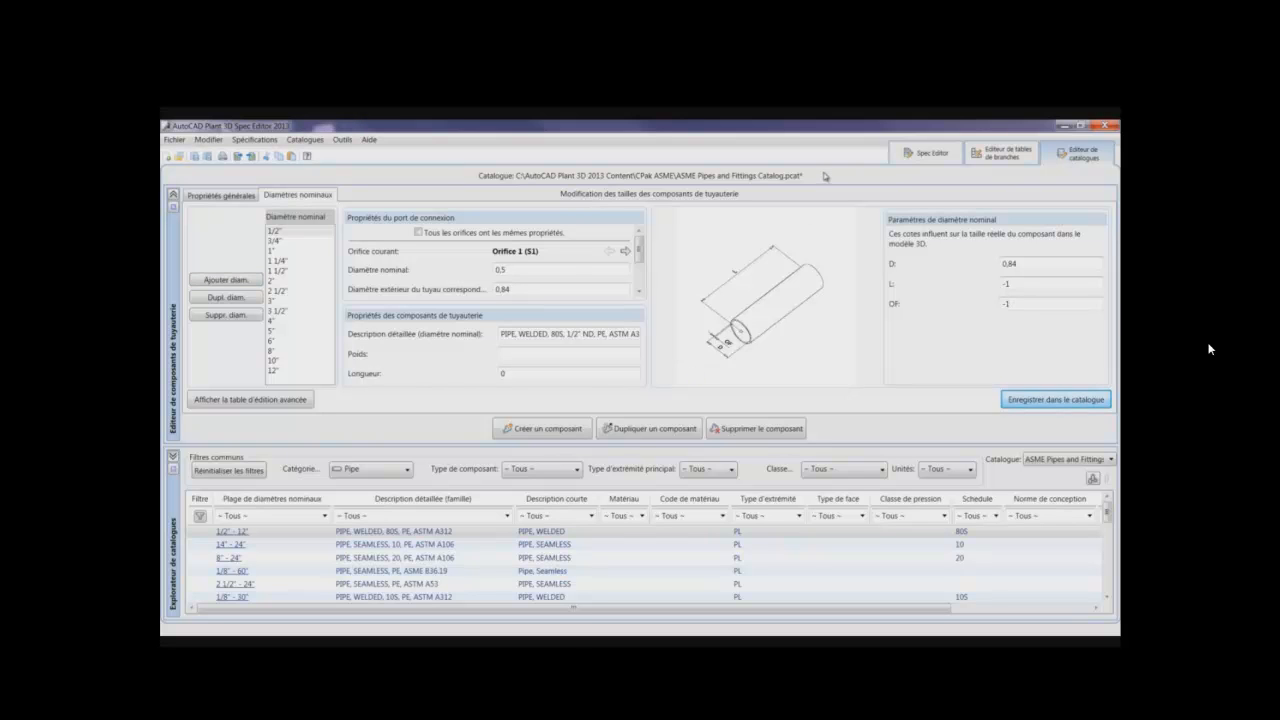
pyautogui.click(462, 534)
pyautogui.rightClick(462, 534)
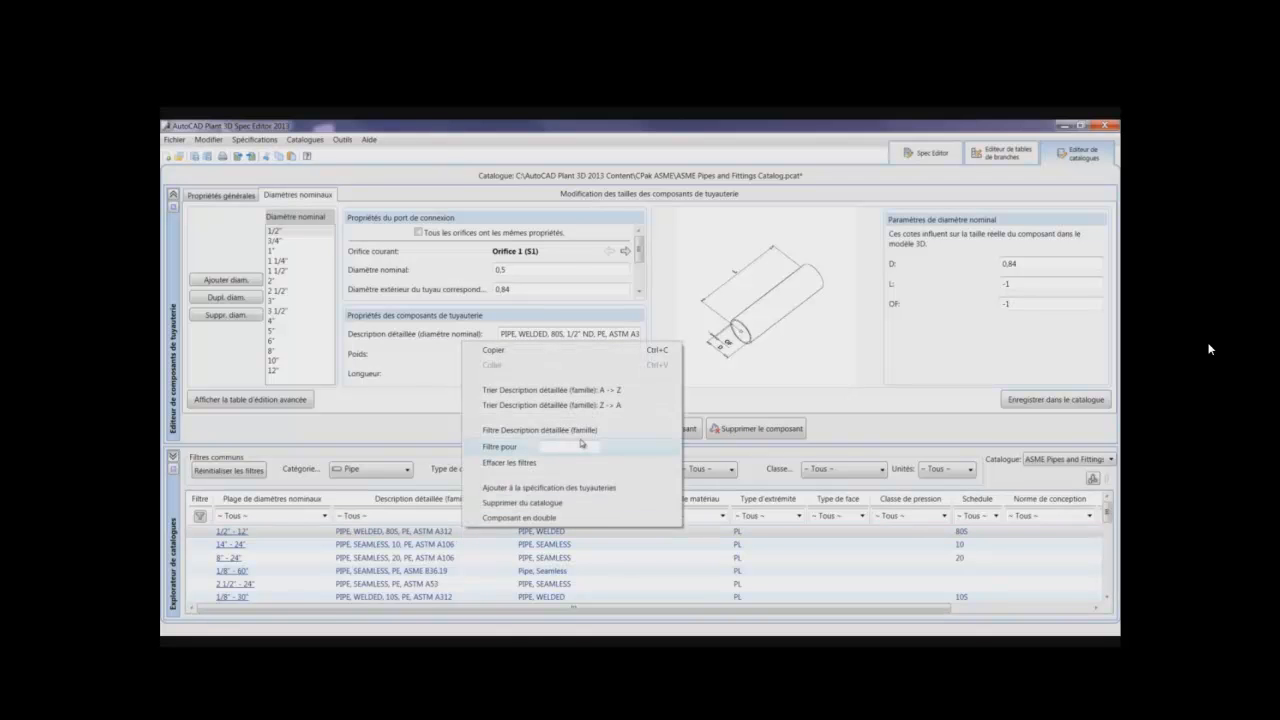
pyautogui.click(565, 488)
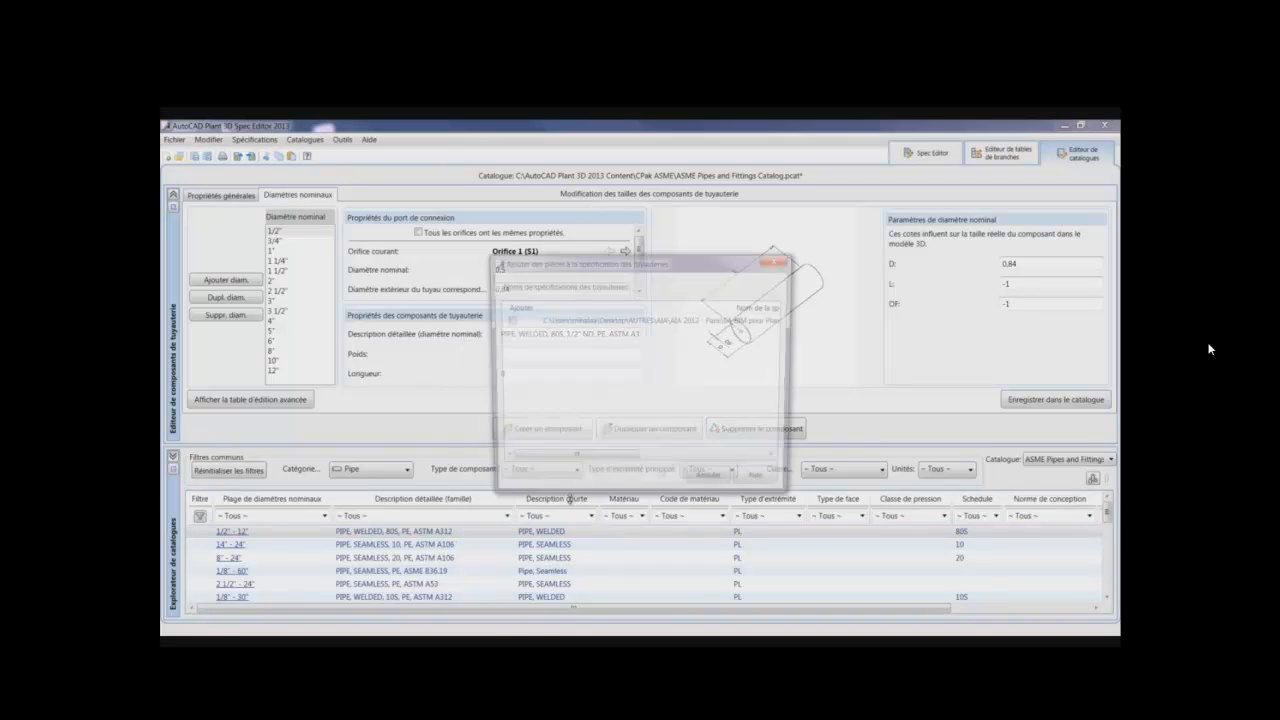
pyautogui.click(507, 320)
pyautogui.click(662, 483)
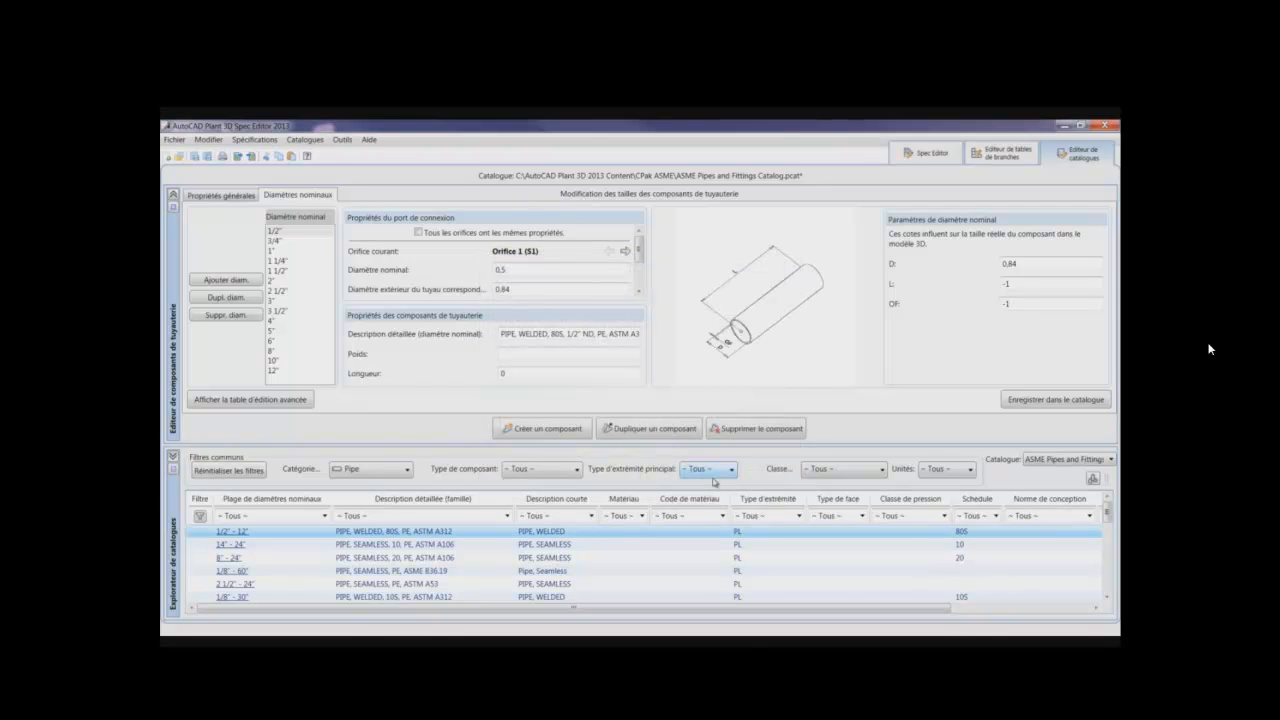
# Define an Itemcod property for the current part group selection of PIPE, WELDED, 80S, PE, ASTM A312 in the CS300 specification.
pyautogui.click(925, 153)
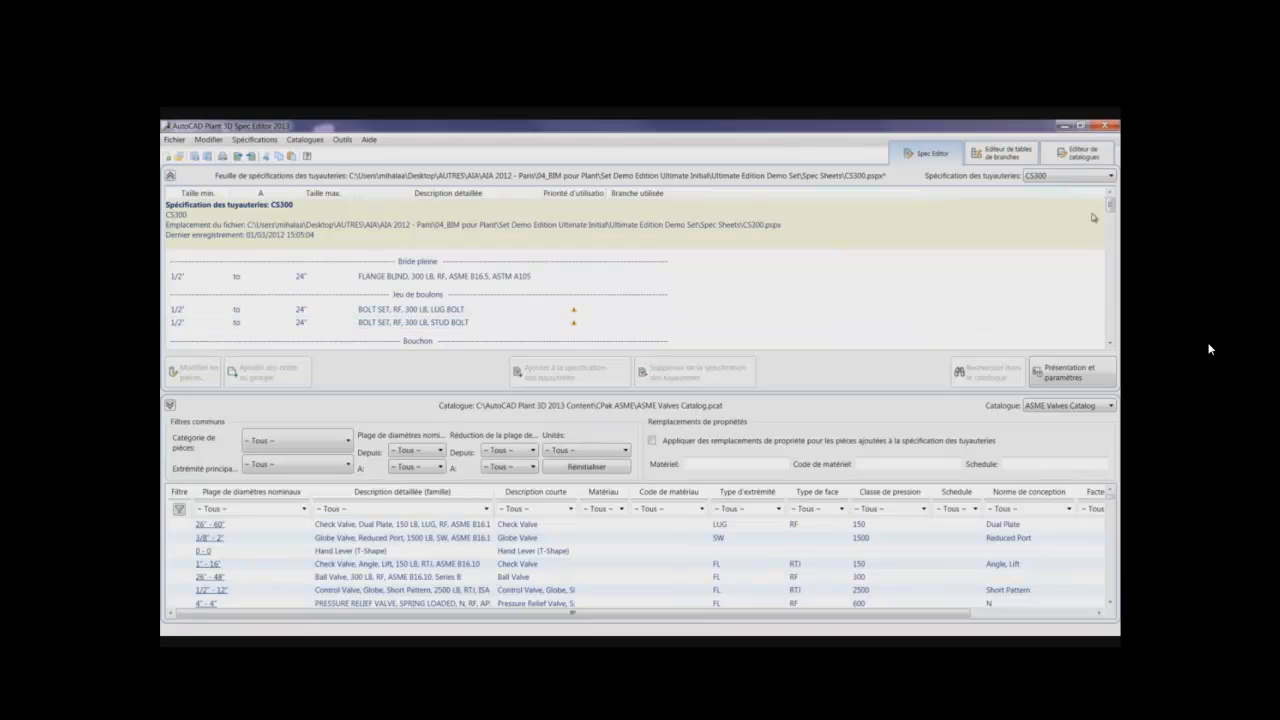
pyautogui.moveTo(1110, 207); pyautogui.dragTo(1111, 276)
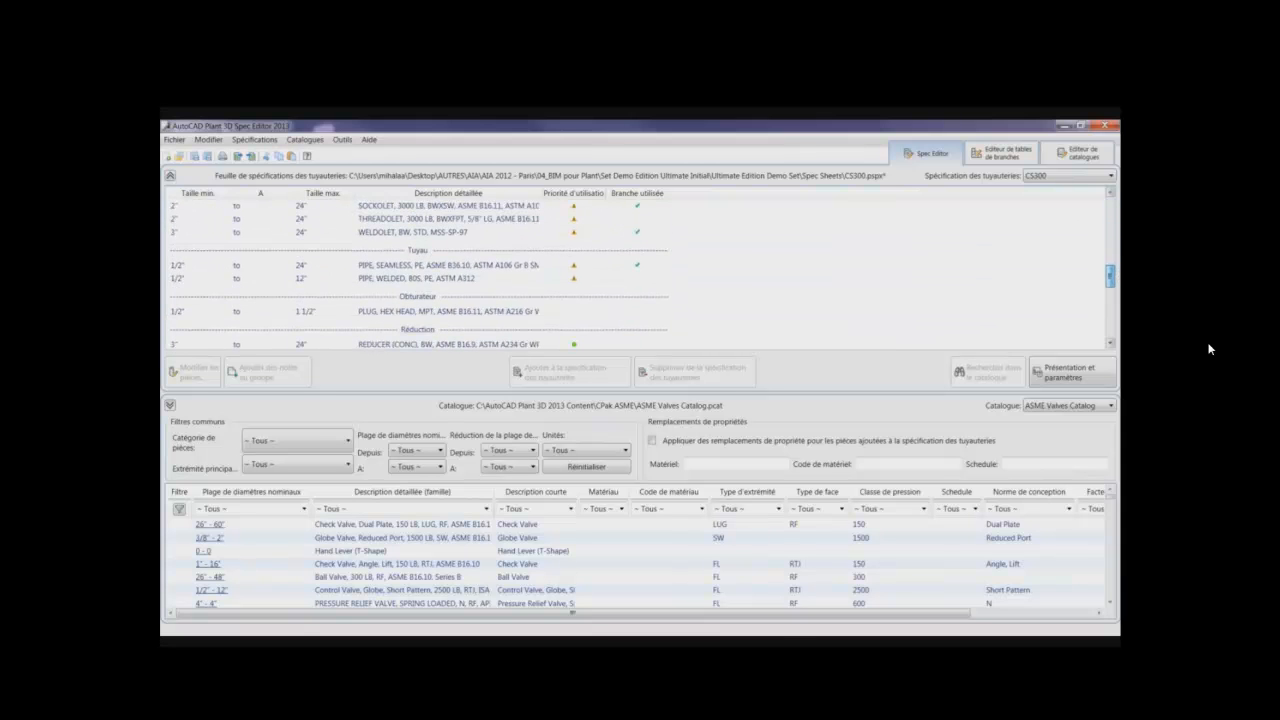
pyautogui.click(430, 278)
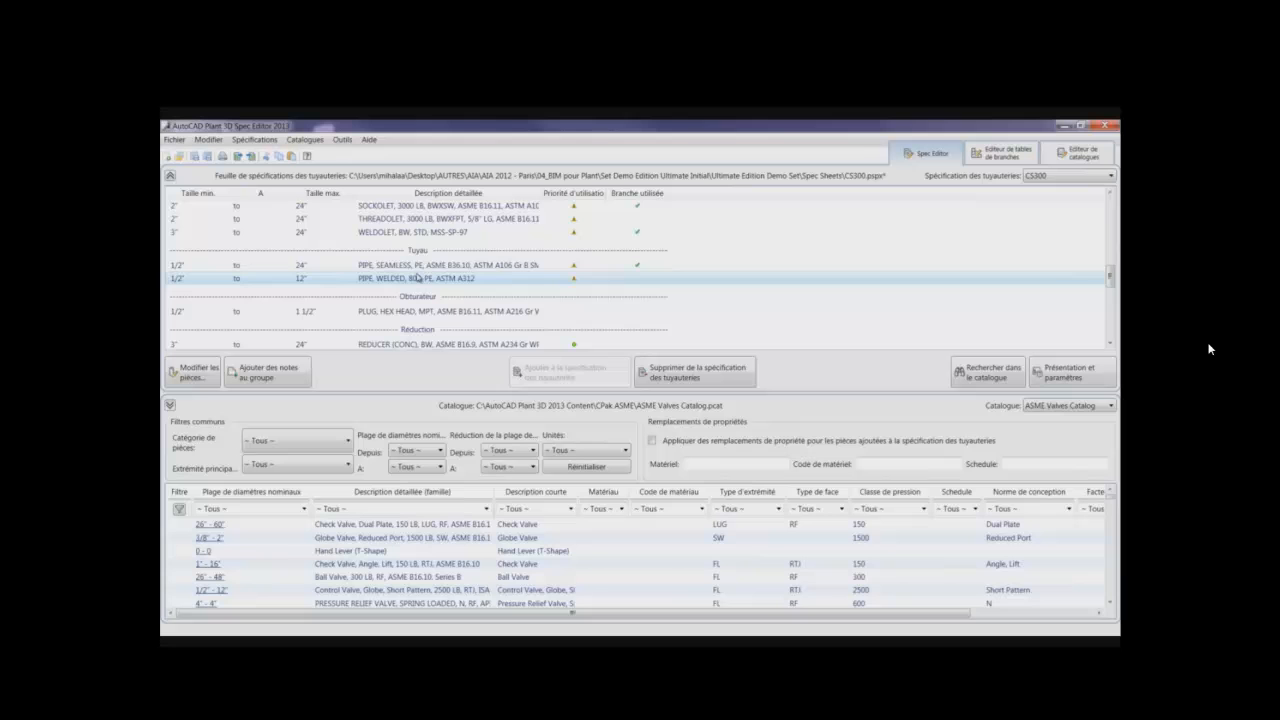
pyautogui.doubleClick(467, 280)
pyautogui.moveTo(697, 238); pyautogui.dragTo(598, 208)
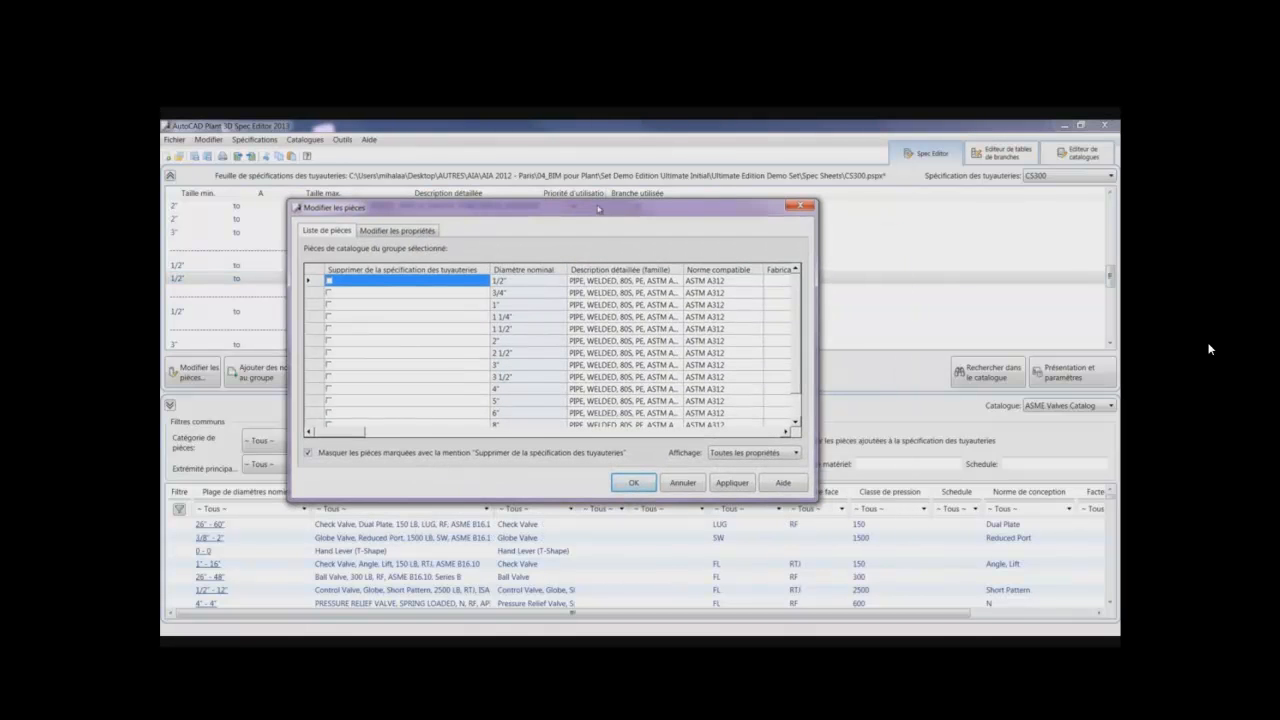
pyautogui.click(393, 232)
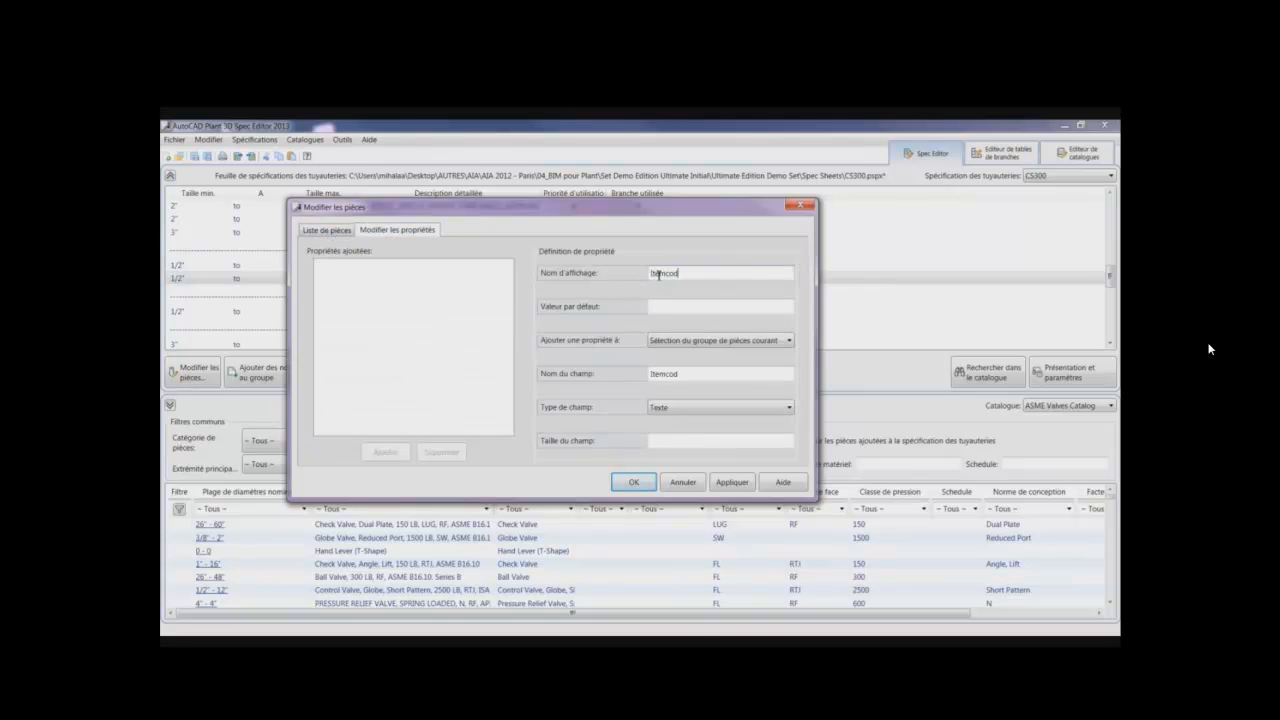
pyautogui.click(720, 341)
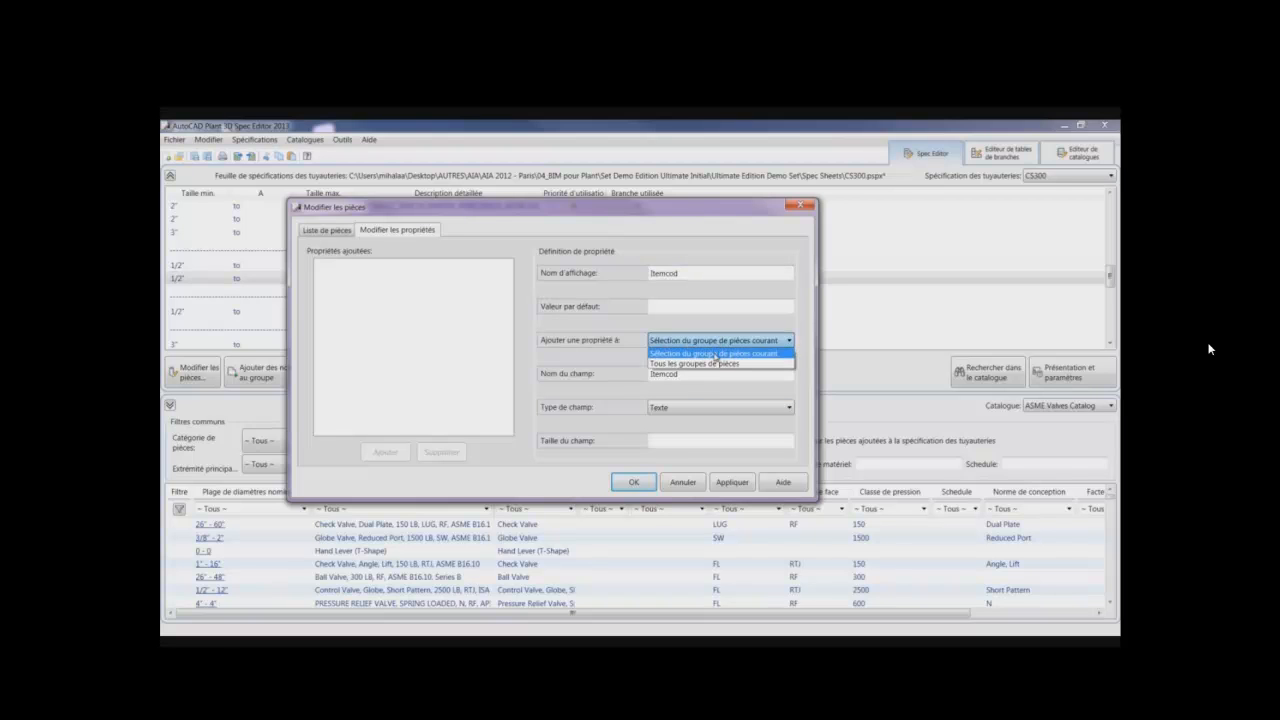
pyautogui.click(716, 357)
# Set the Itemcod property's field type to Texte and field size to 50, add it and apply the part changes.
pyautogui.click(692, 408)
pyautogui.click(693, 420)
pyautogui.click(690, 441)
pyautogui.write('50')
pyautogui.click(380, 452)
pyautogui.click(729, 482)
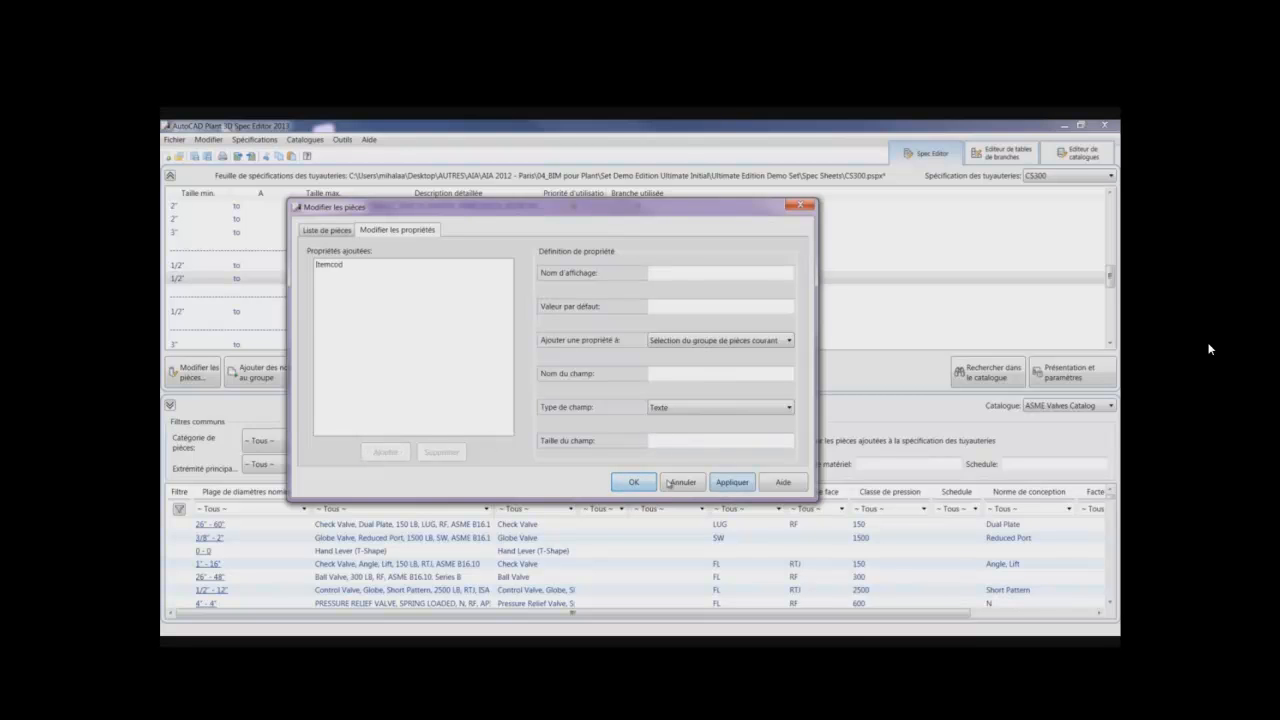
pyautogui.click(634, 482)
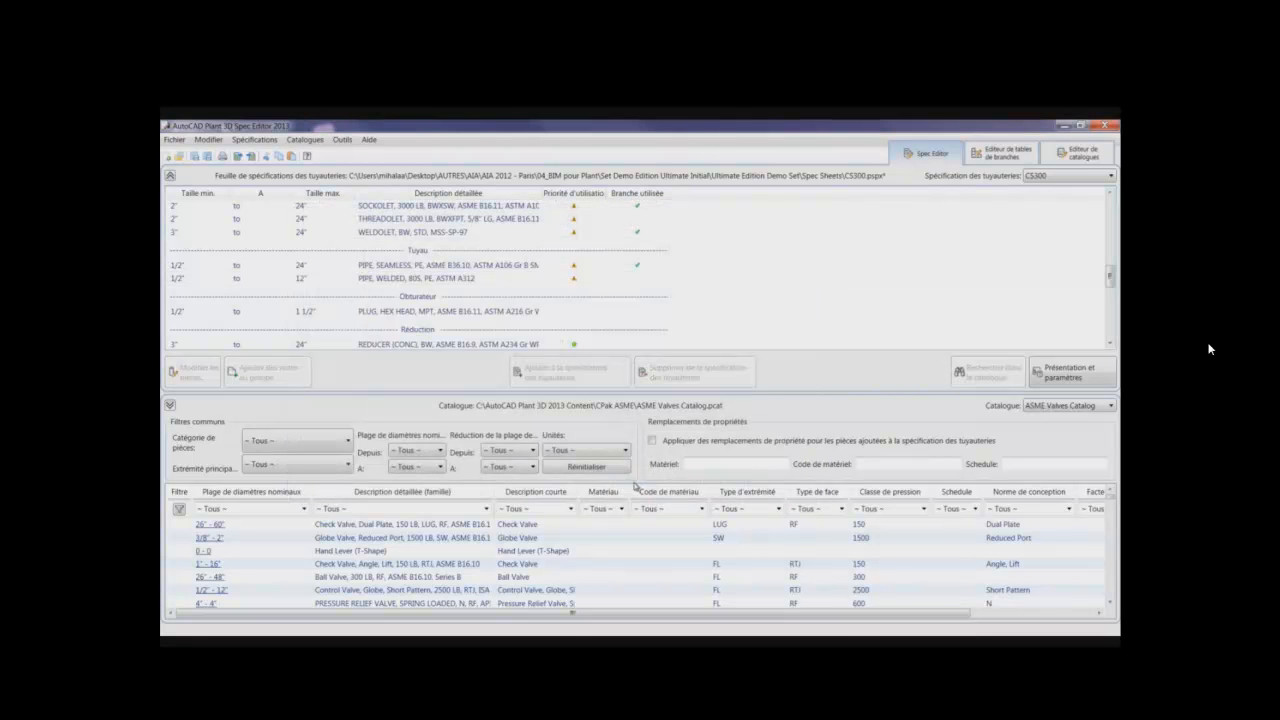
# In the catalogue's general properties for the welded 80S pipe, set Itemcod to 07555 and save the component to the catalogue.
pyautogui.click(1078, 152)
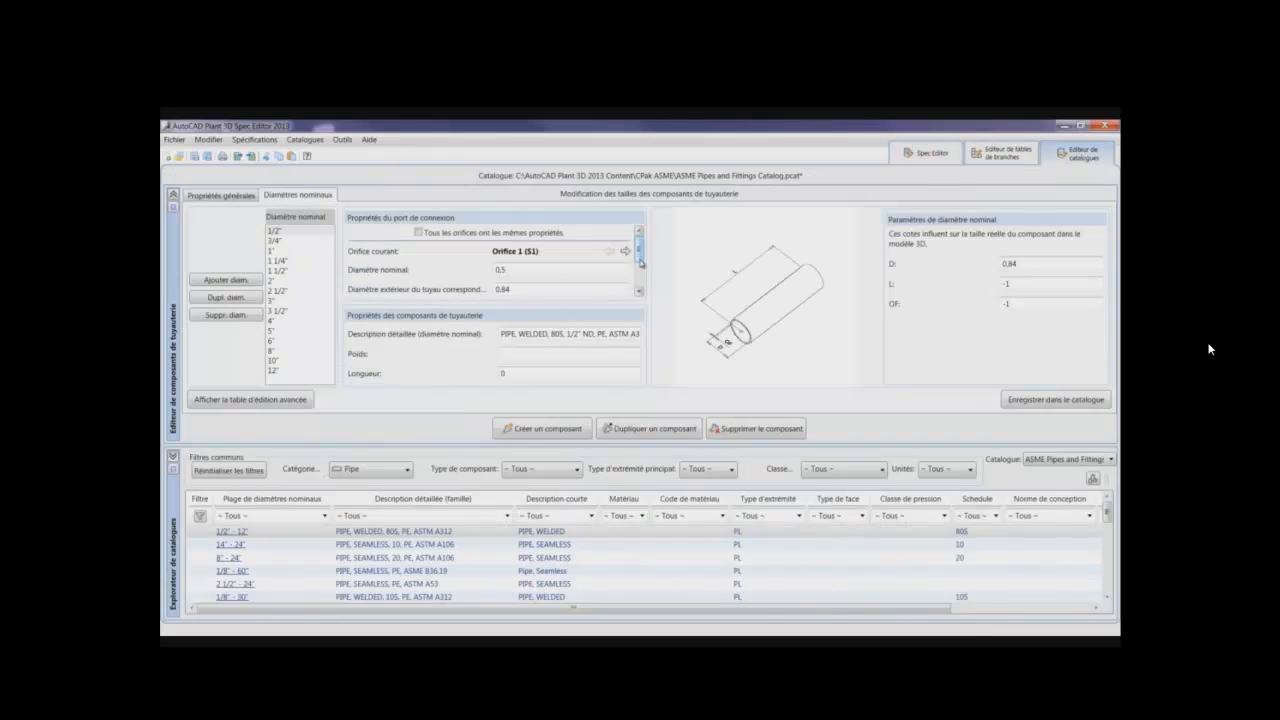
pyautogui.moveTo(638, 252); pyautogui.dragTo(641, 288)
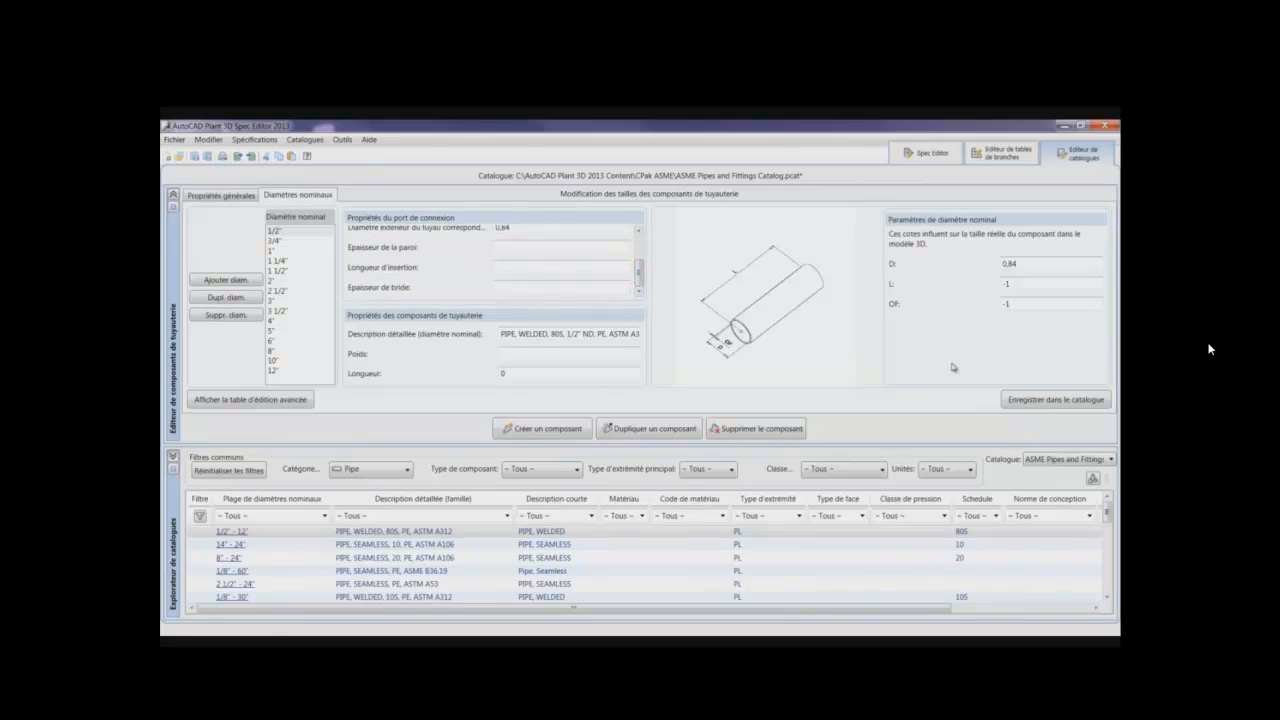
pyautogui.click(224, 196)
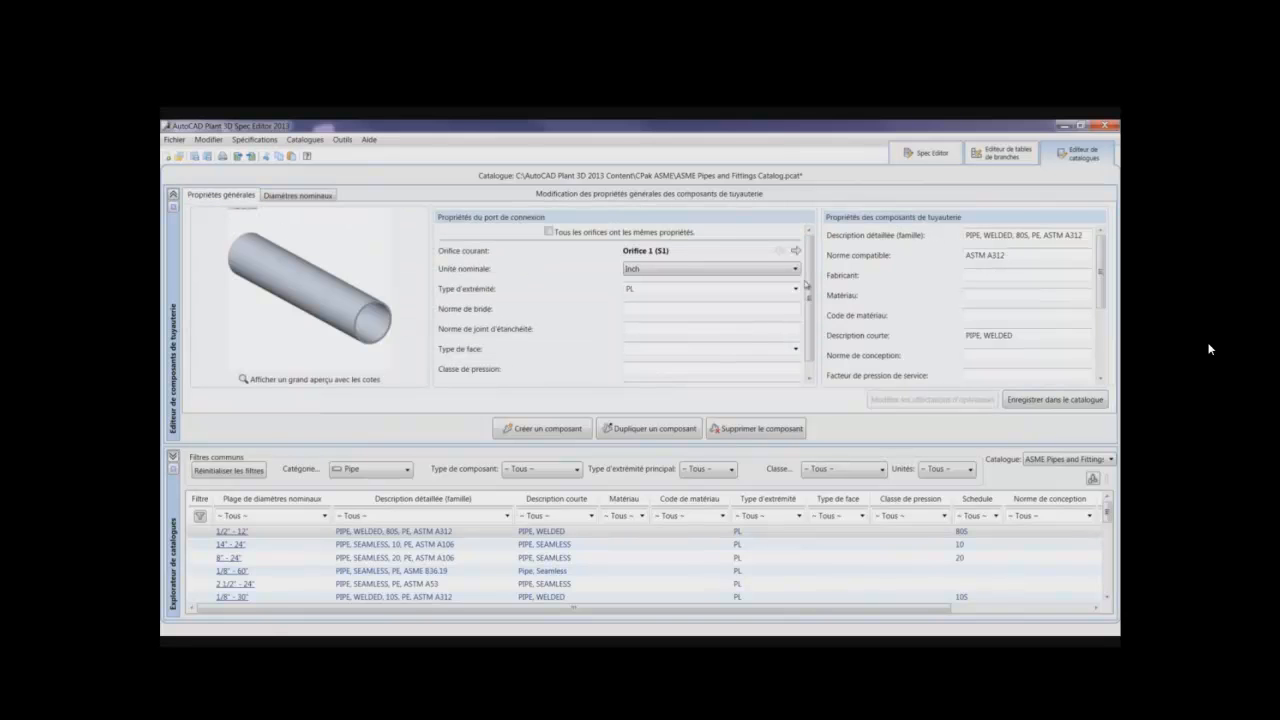
pyautogui.moveTo(808, 286); pyautogui.dragTo(808, 298)
pyautogui.moveTo(1108, 297); pyautogui.dragTo(1114, 358)
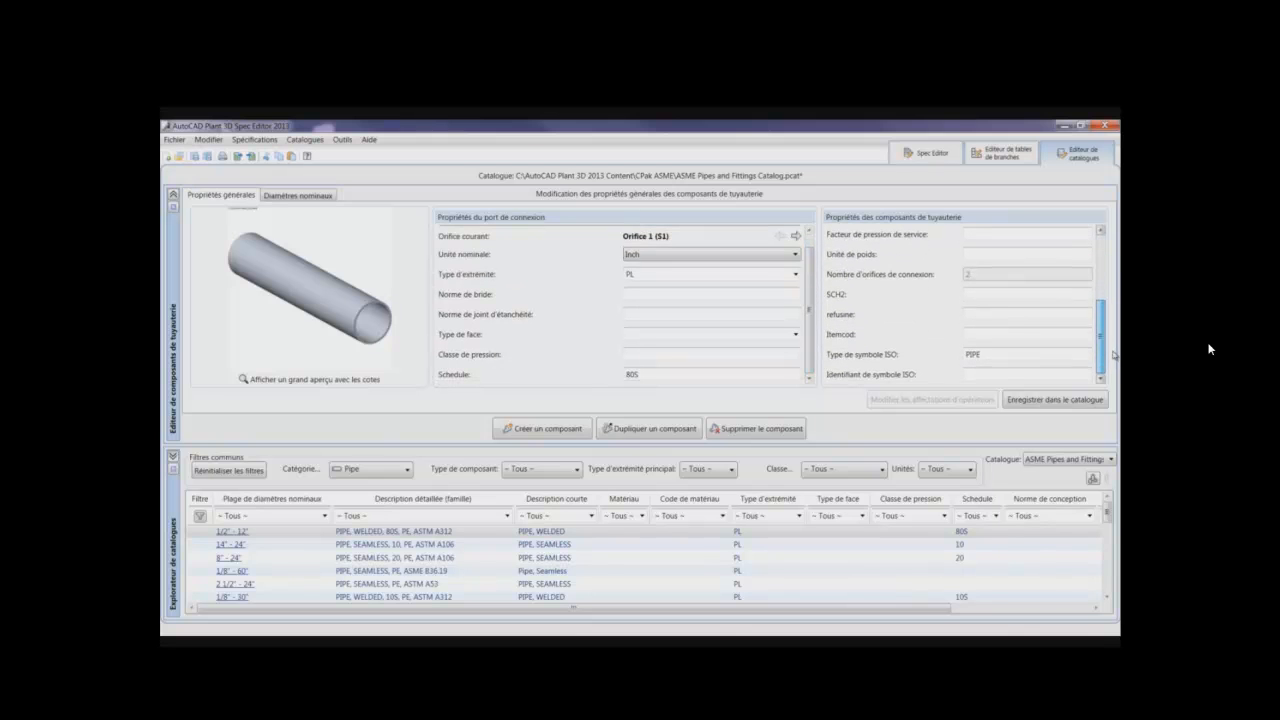
pyautogui.click(986, 337)
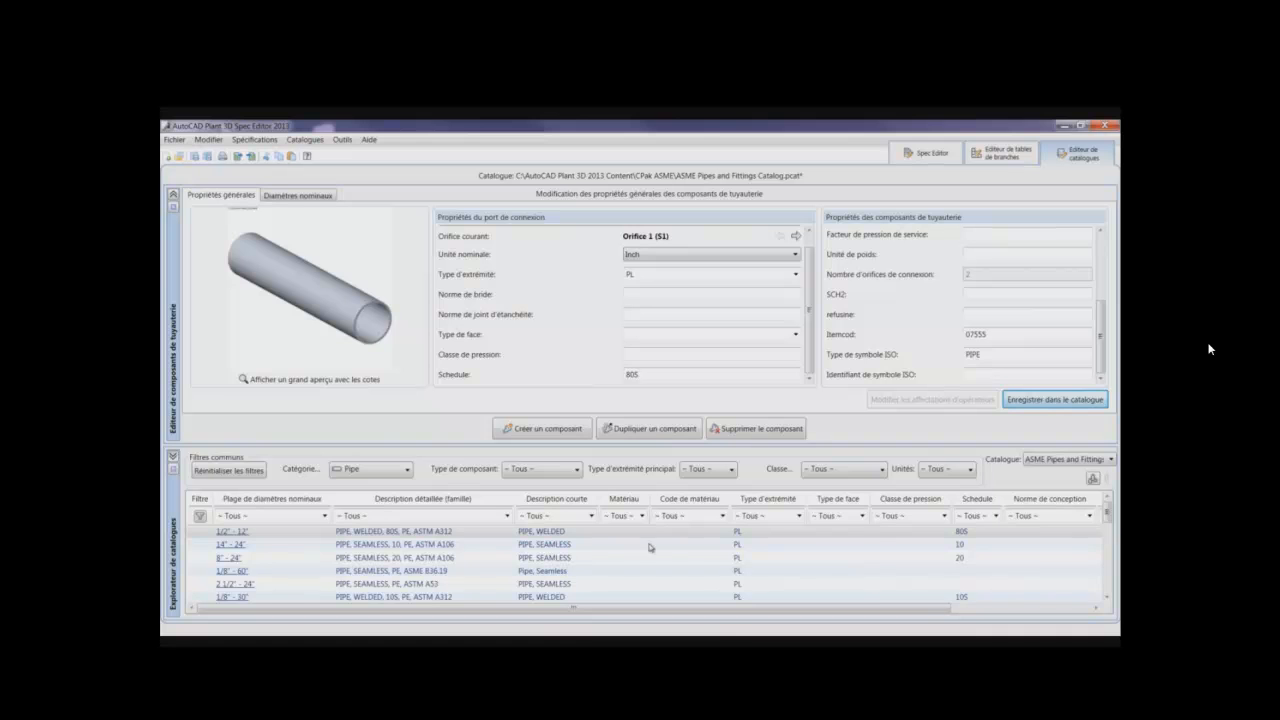
# Add the updated PIPE, WELDED, 80S, PE, ASTM A312 family from the catalogue to the CS300 piping specification.
pyautogui.rightClick(428, 537)
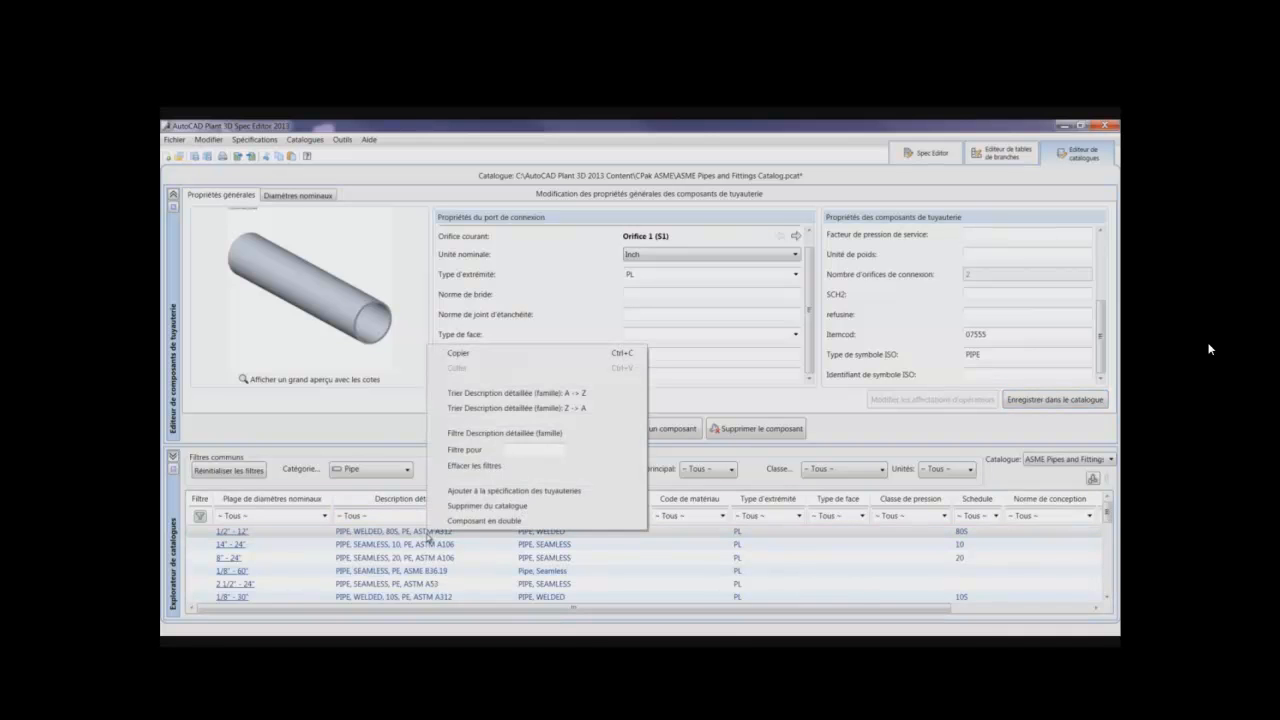
pyautogui.click(522, 492)
pyautogui.click(507, 320)
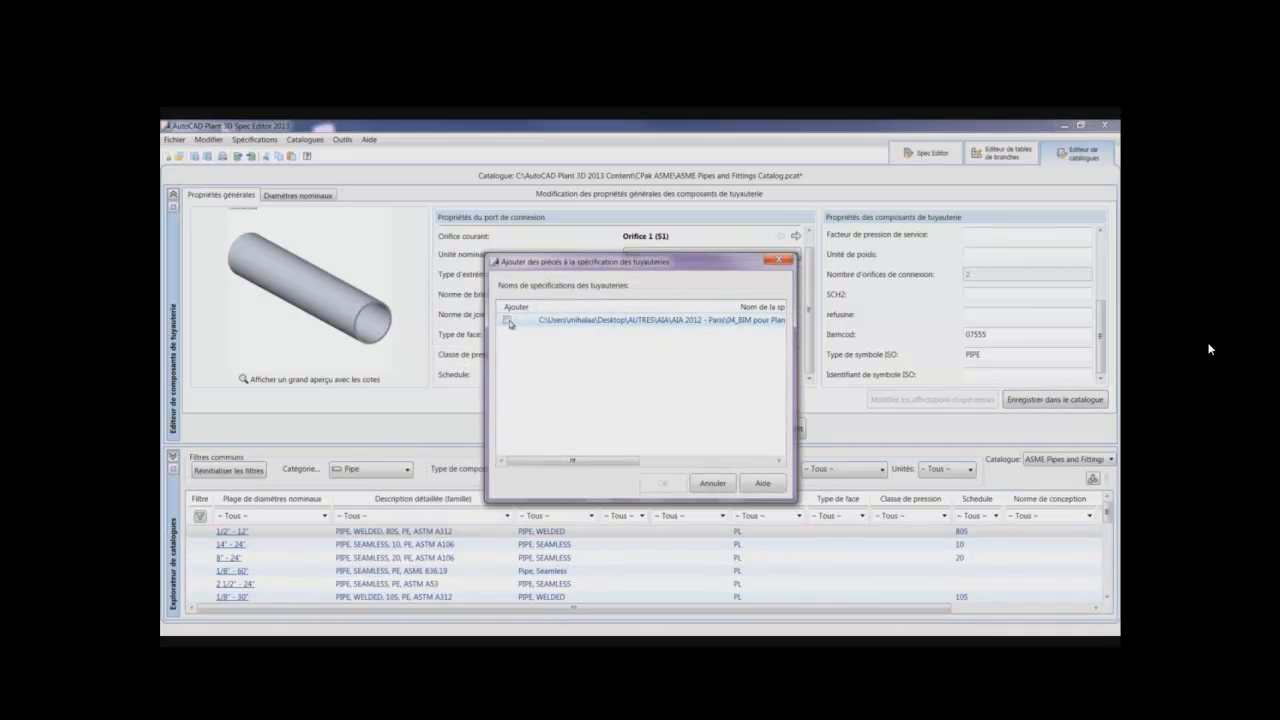
pyautogui.click(663, 483)
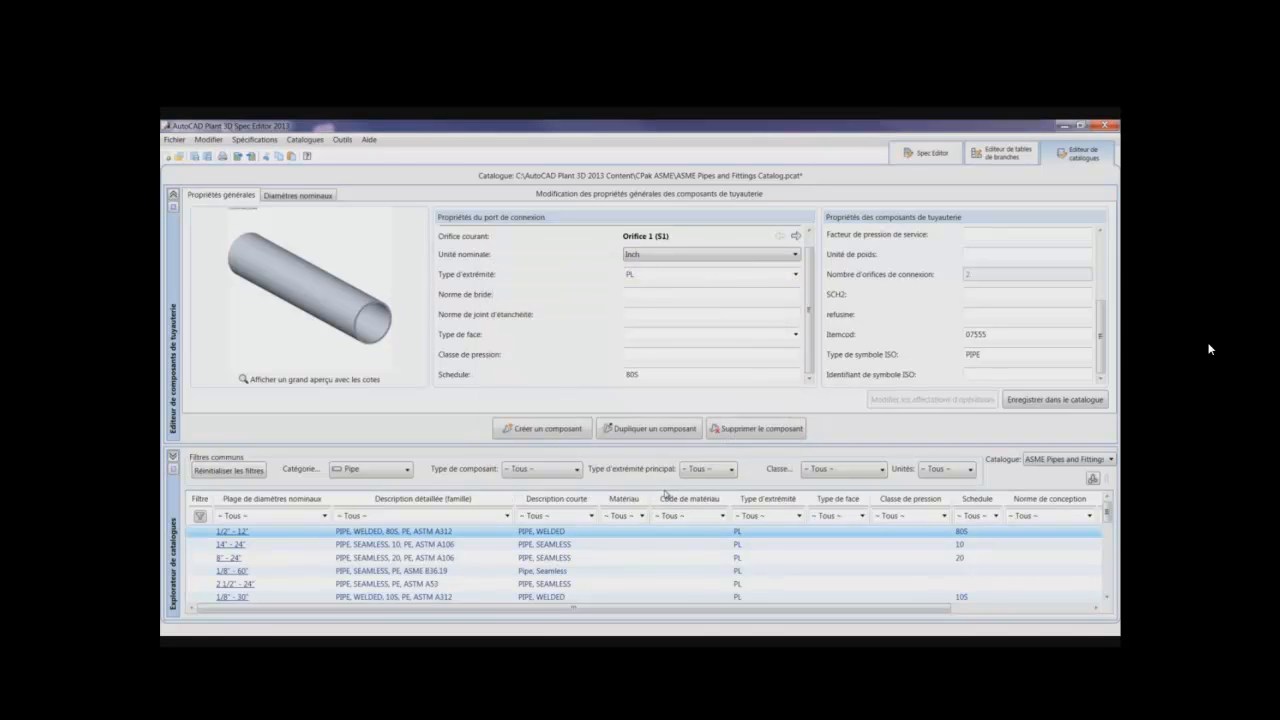
# Save the CS300 specification and check the Itemcod column in the welded pipe's part list.
pyautogui.click(922, 156)
pyautogui.click(402, 278)
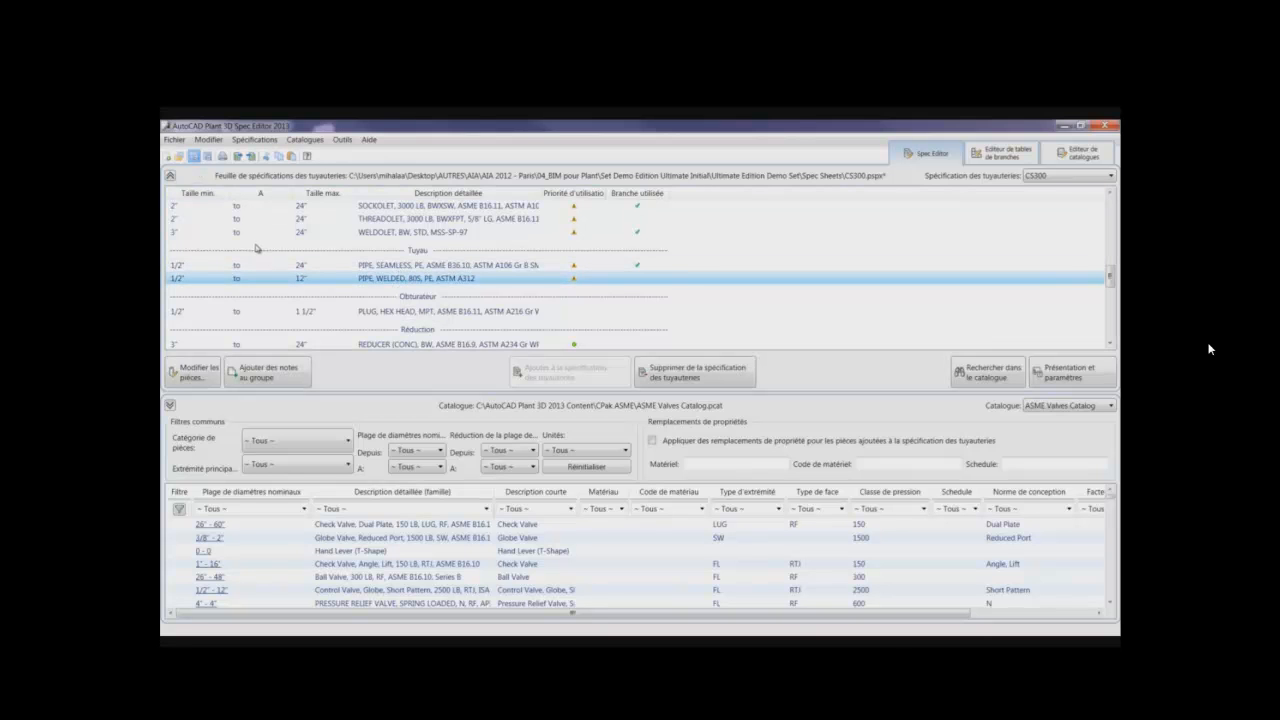
pyautogui.doubleClick(476, 279)
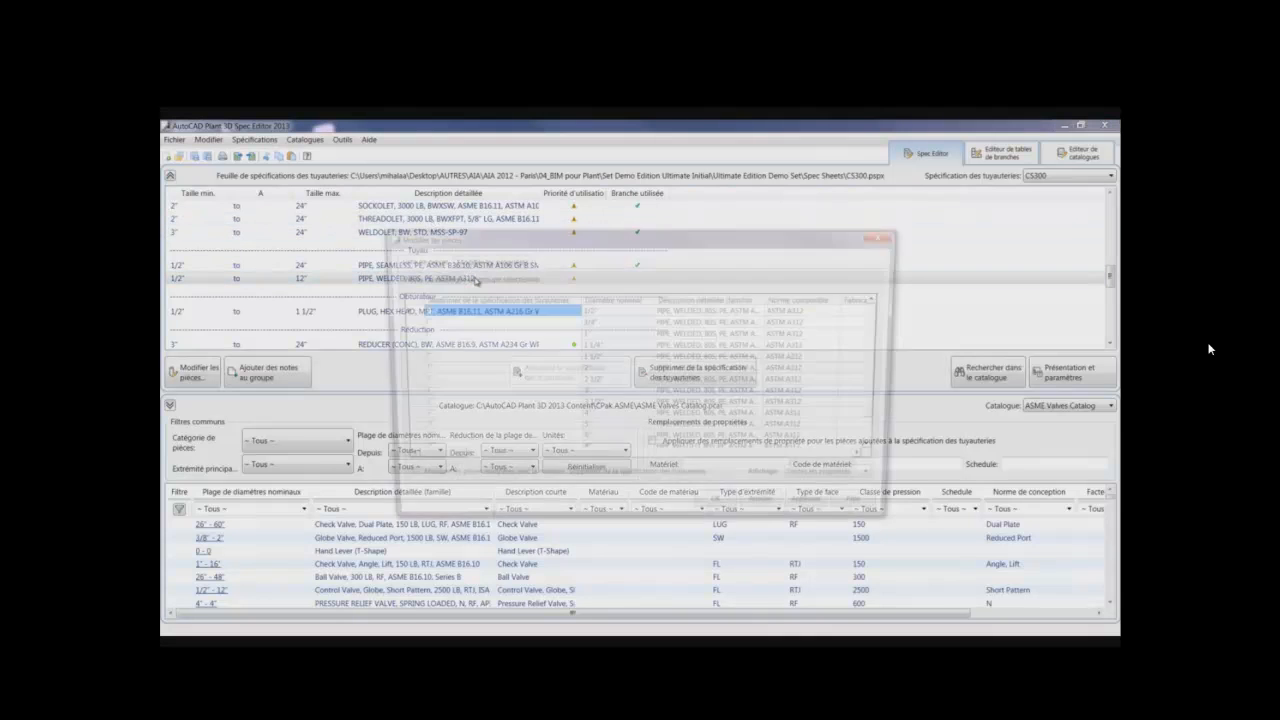
pyautogui.moveTo(607, 242); pyautogui.dragTo(482, 195)
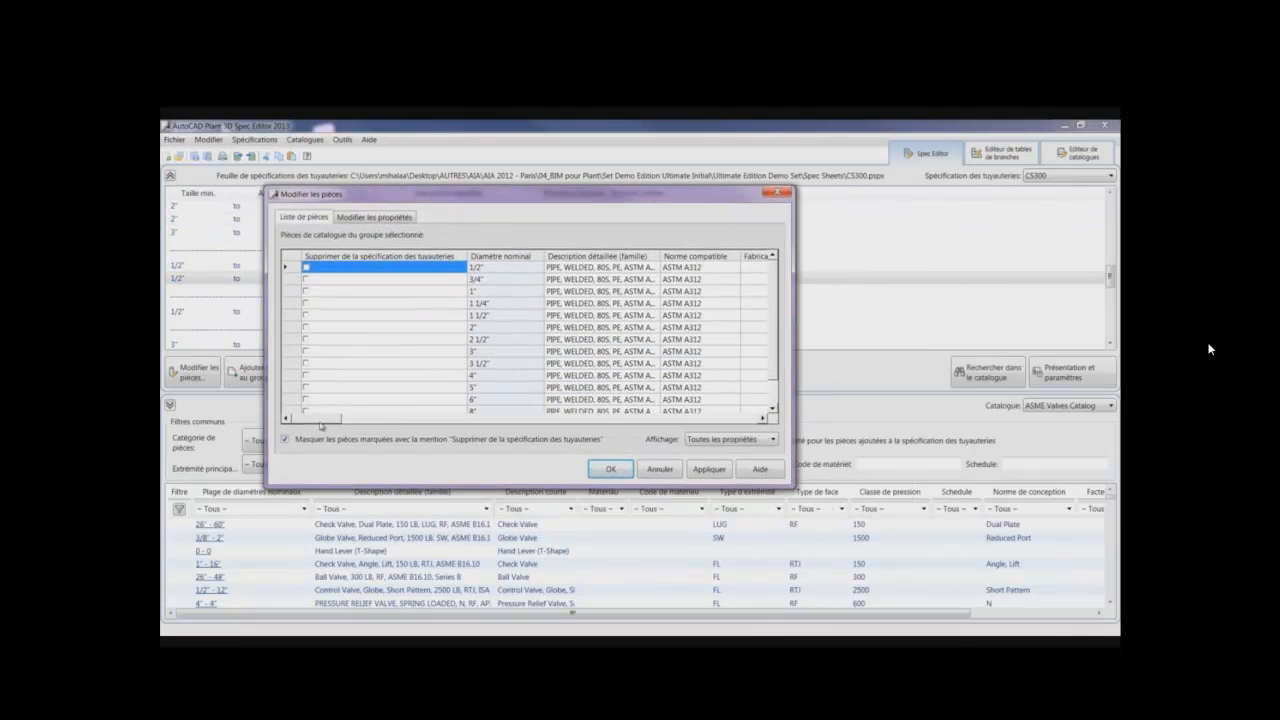
pyautogui.moveTo(318, 422); pyautogui.dragTo(478, 428)
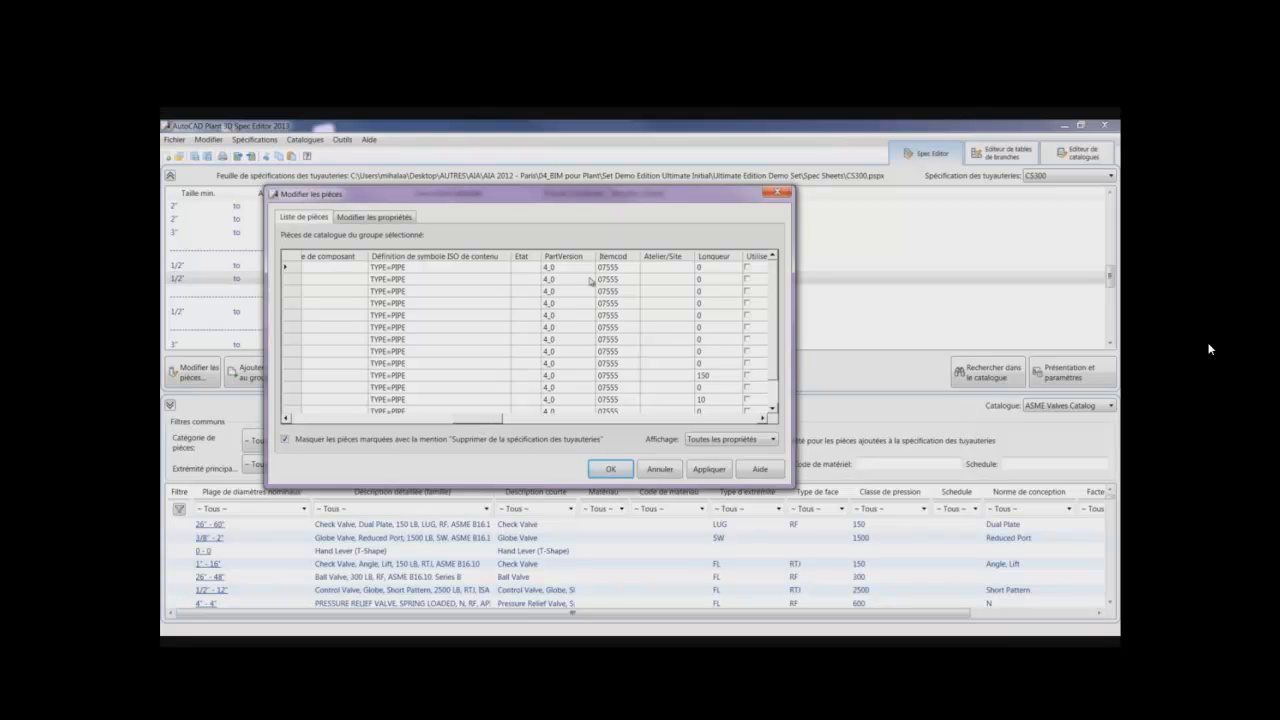
pyautogui.click(610, 469)
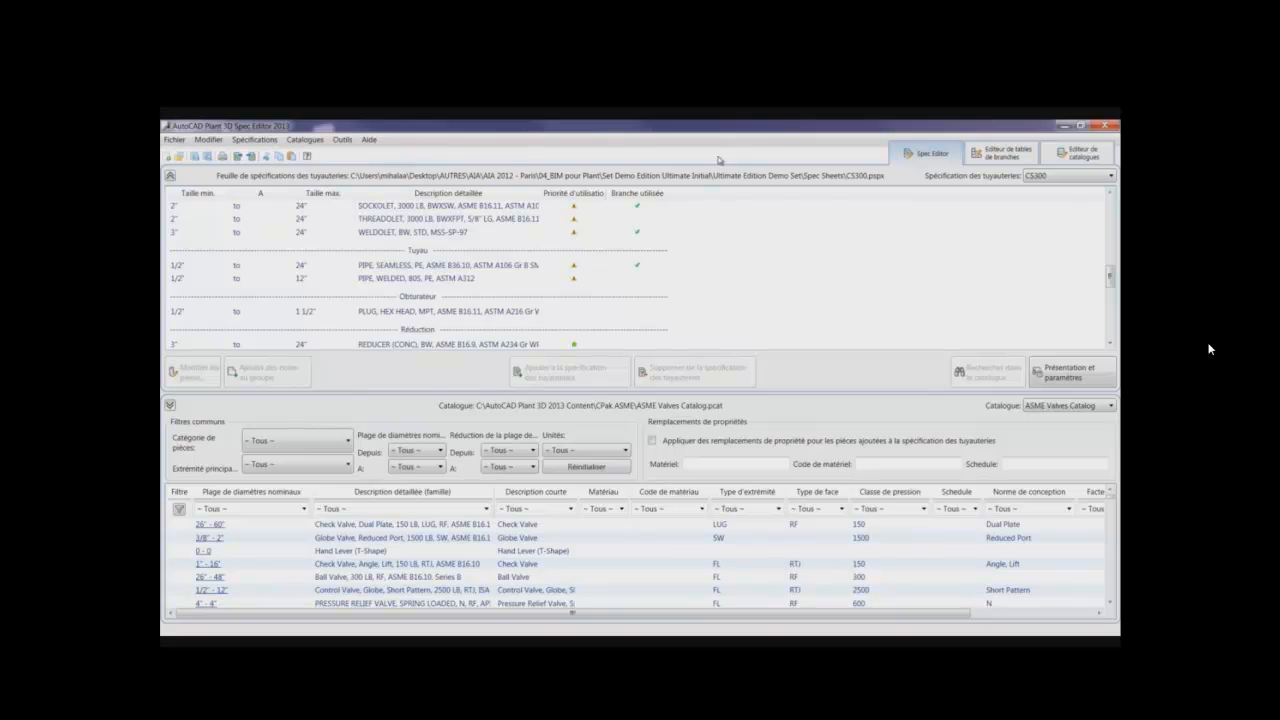
# Close the Spec Editor, find the welded pipe among the CS300 tools in Plant 3D and try starting its routing command.
pyautogui.click(1103, 128)
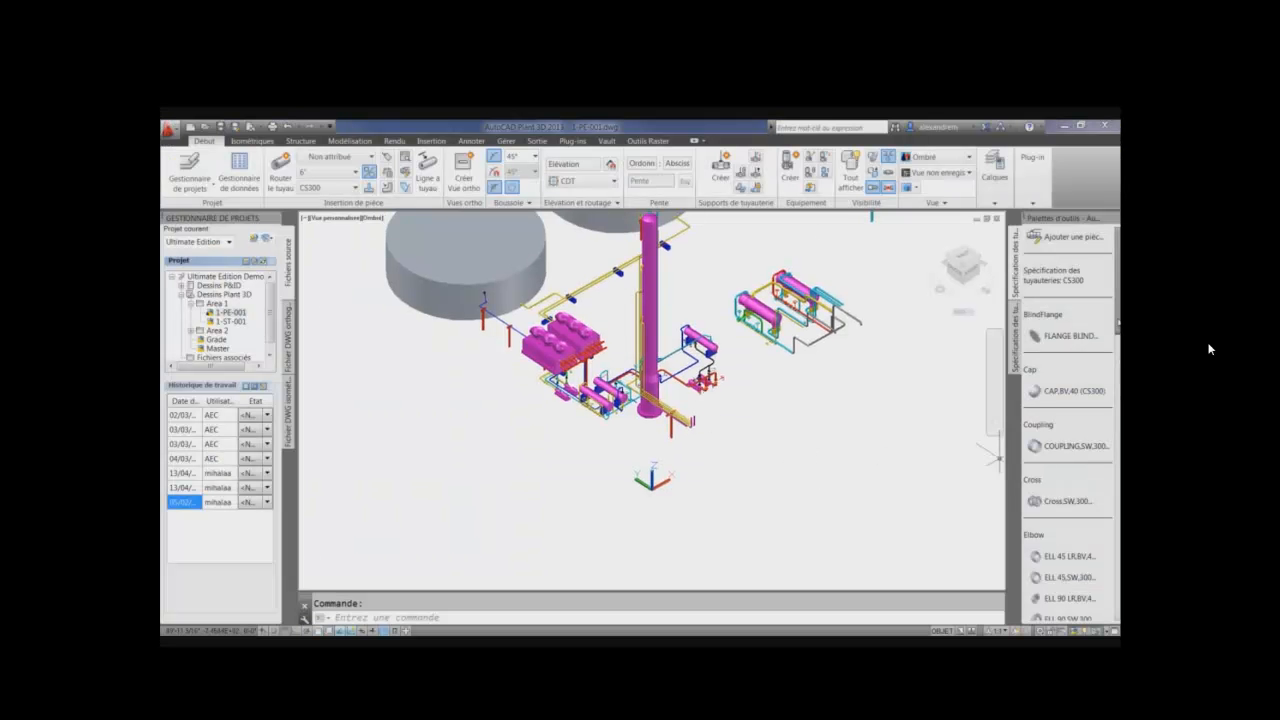
pyautogui.scroll(-3, 1066, 420)
pyautogui.scroll(-8, 1079, 424)
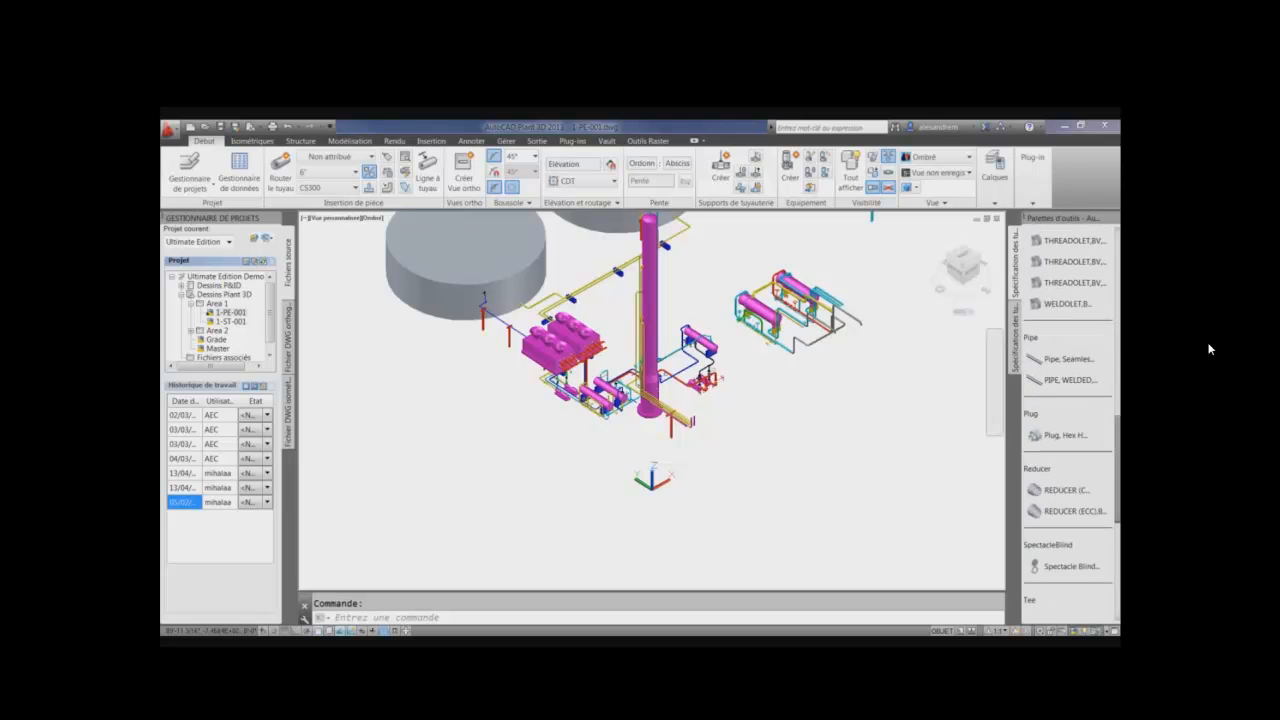
pyautogui.click(1079, 424)
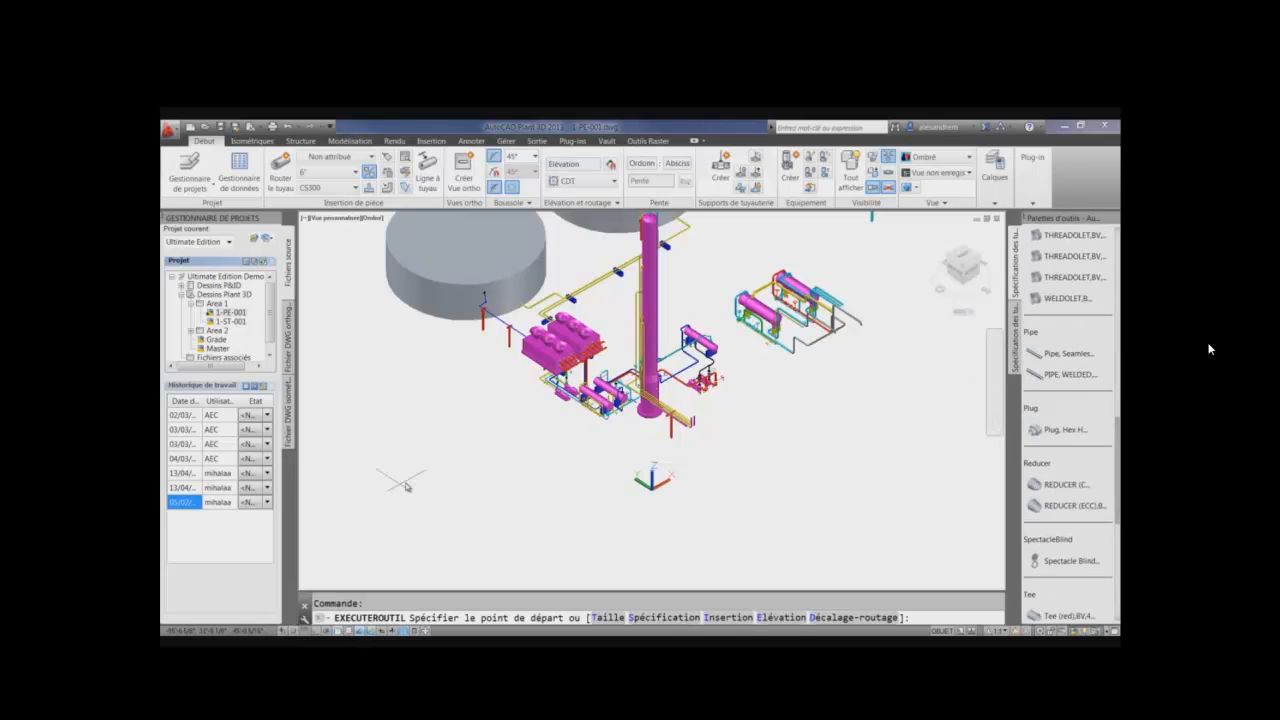
pyautogui.press('Escape')
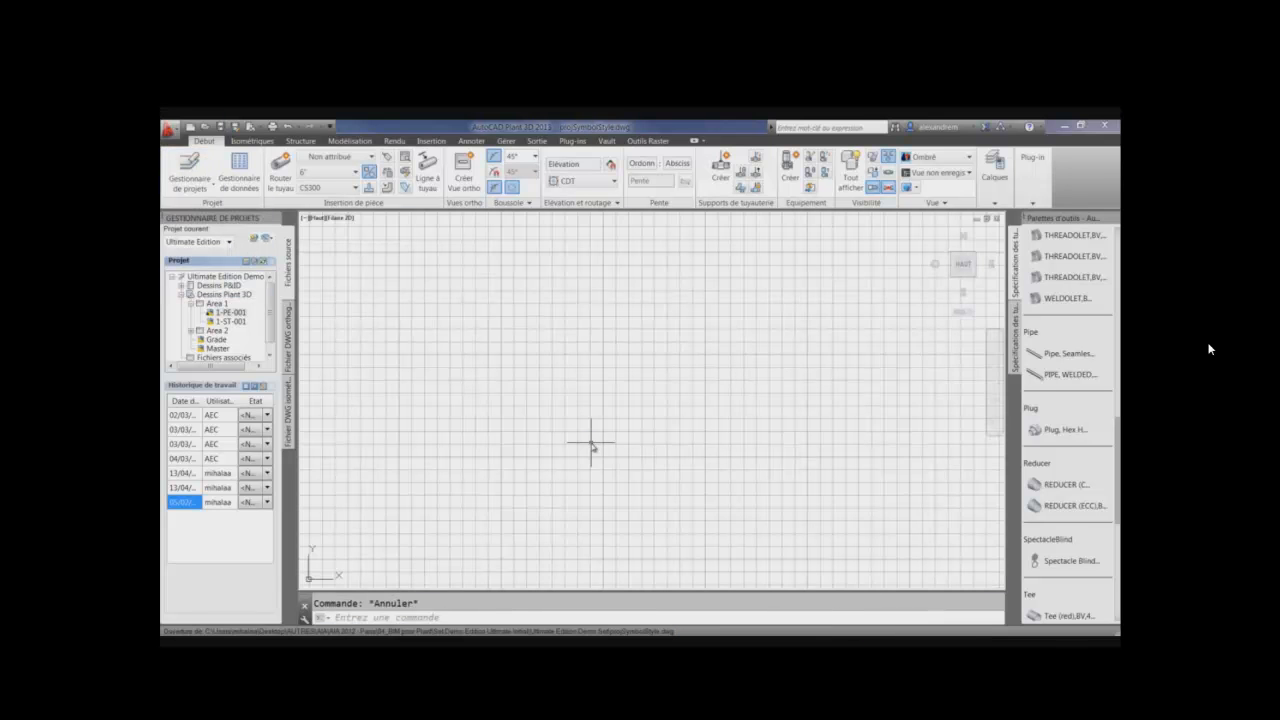
# Open the project setup and display the Tuyau class settings under the Plant 3D piping component class definitions.
pyautogui.click(243, 234)
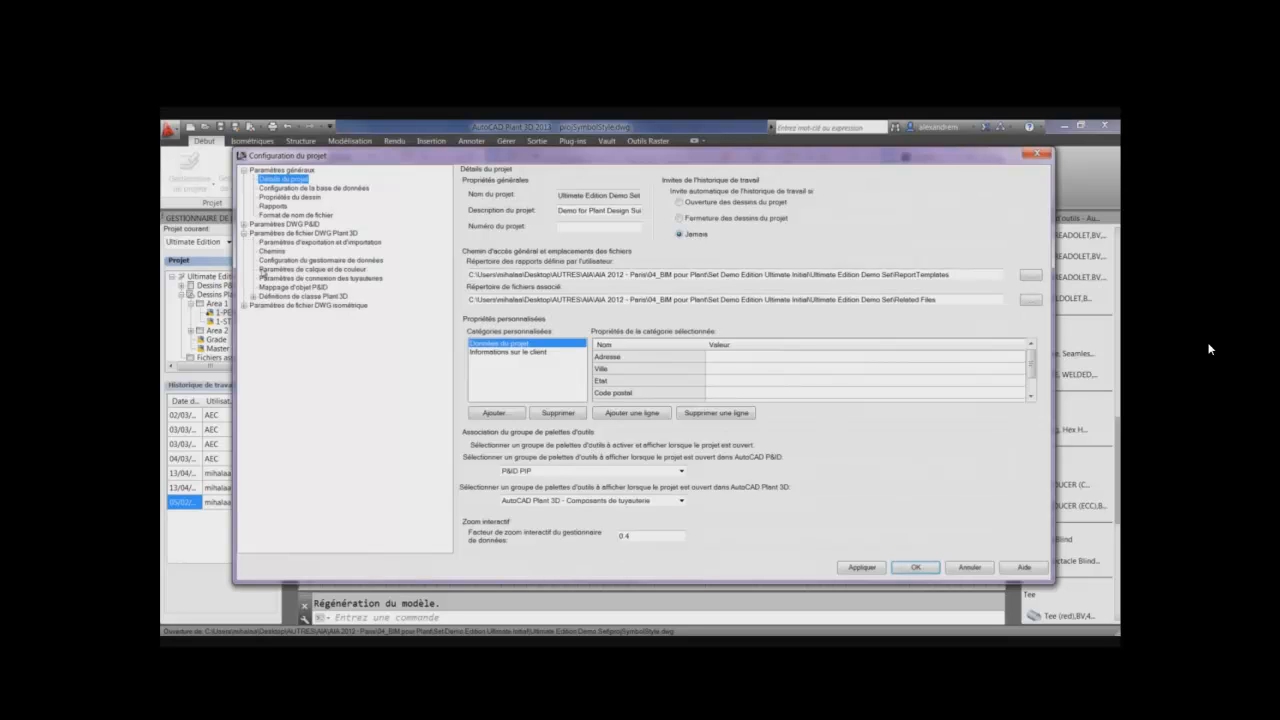
pyautogui.click(253, 297)
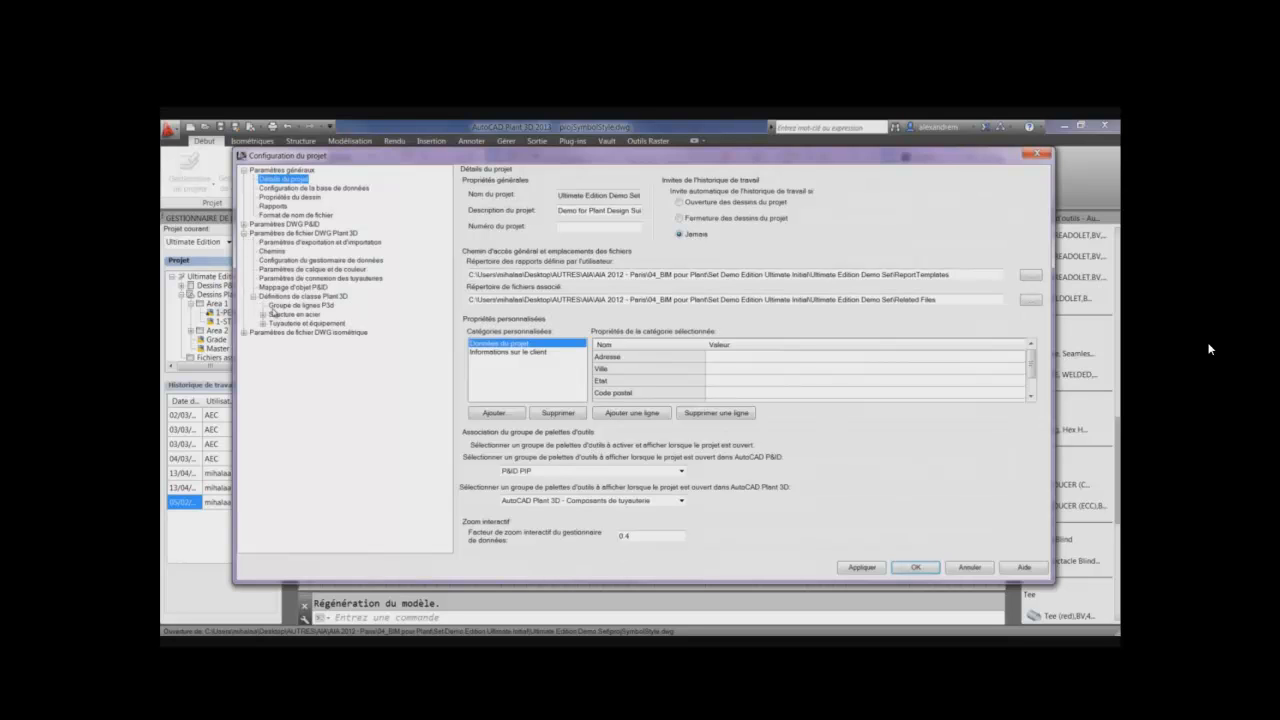
pyautogui.click(264, 324)
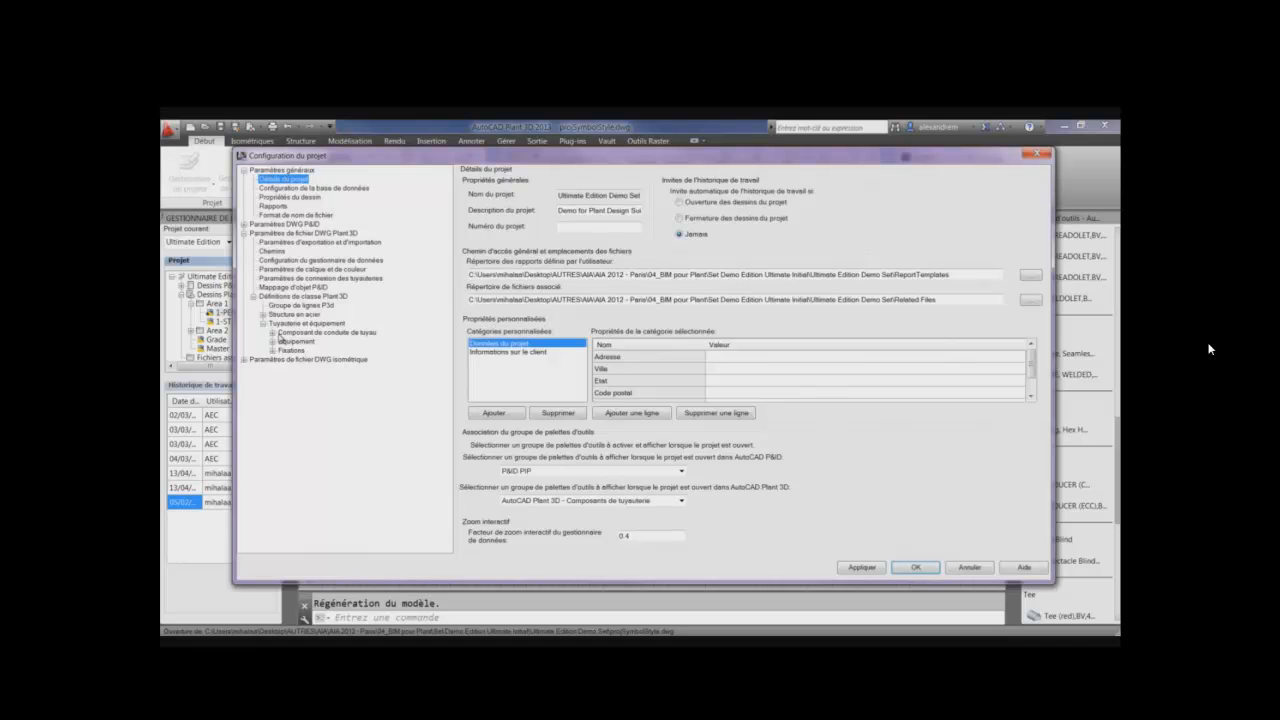
pyautogui.click(273, 333)
pyautogui.click(297, 531)
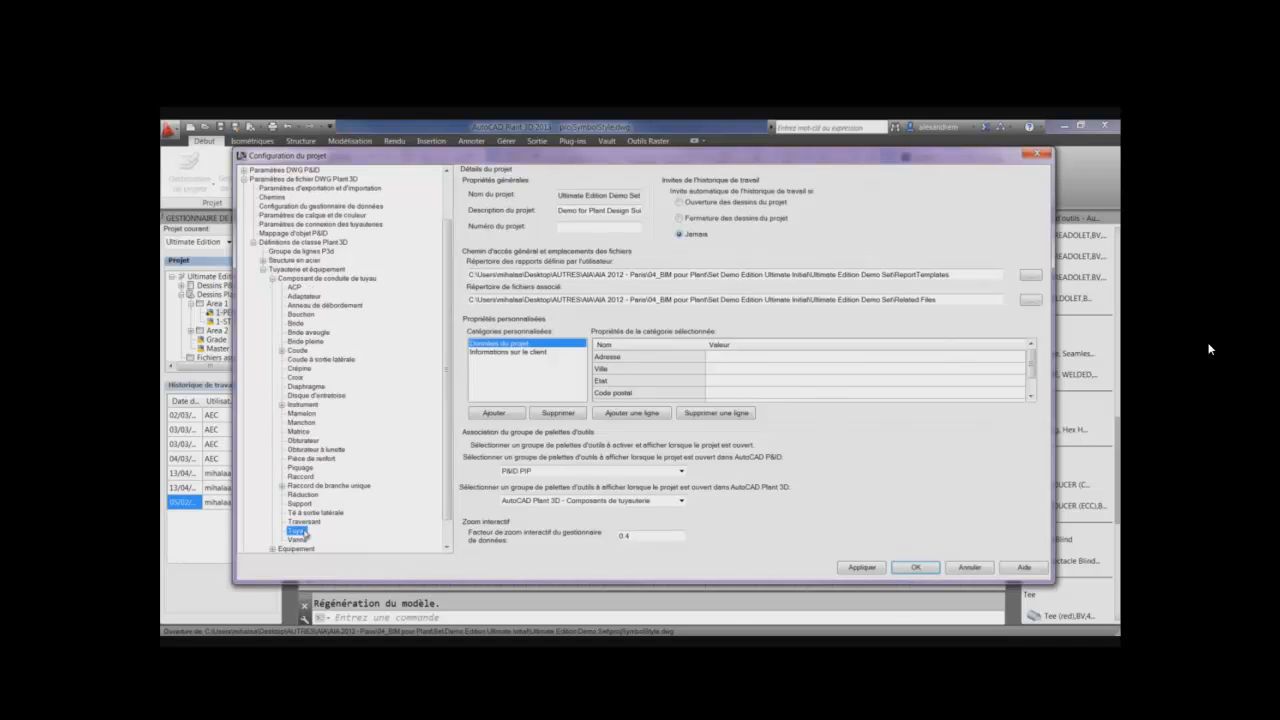
pyautogui.moveTo(985, 318)
pyautogui.mouseDown()
pyautogui.moveTo(989, 451)
pyautogui.moveTo(985, 312)
pyautogui.mouseUp()
# Add a property named Itemcod of type Chaîne to the Tuyau class and accept the project setup changes.
pyautogui.click(1017, 299)
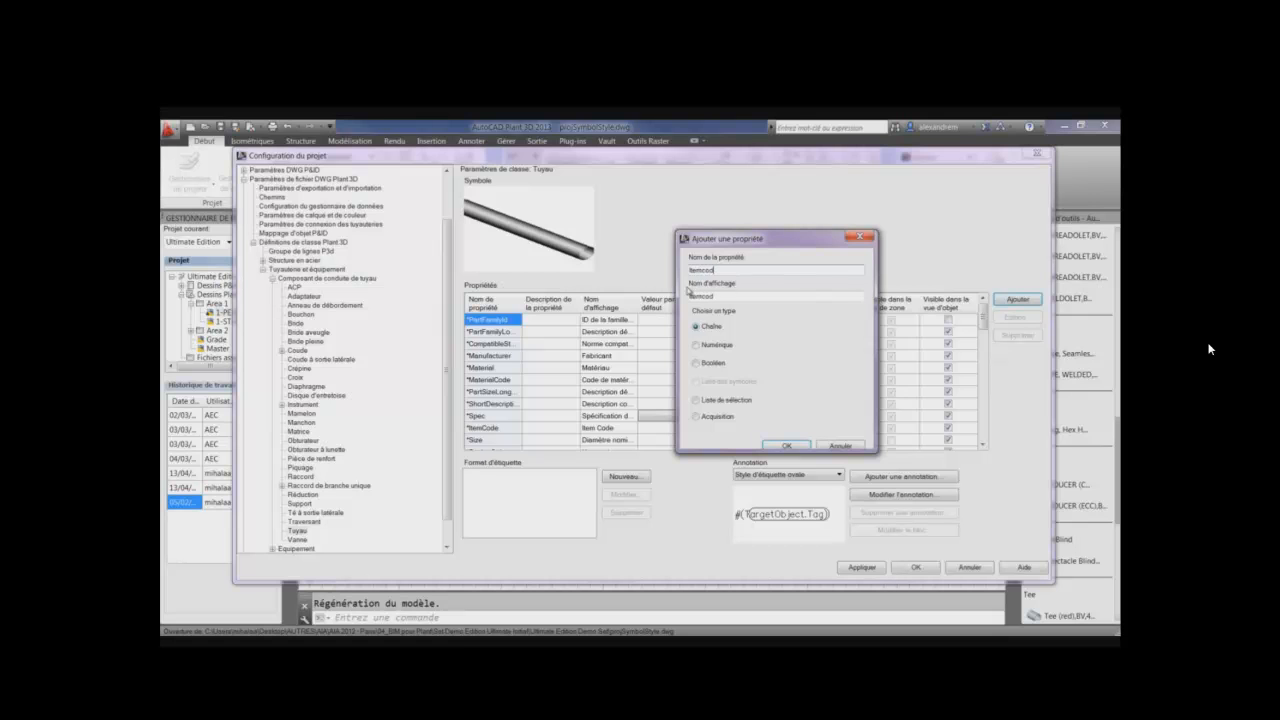
pyautogui.click(785, 444)
pyautogui.scroll(-5, 758, 438)
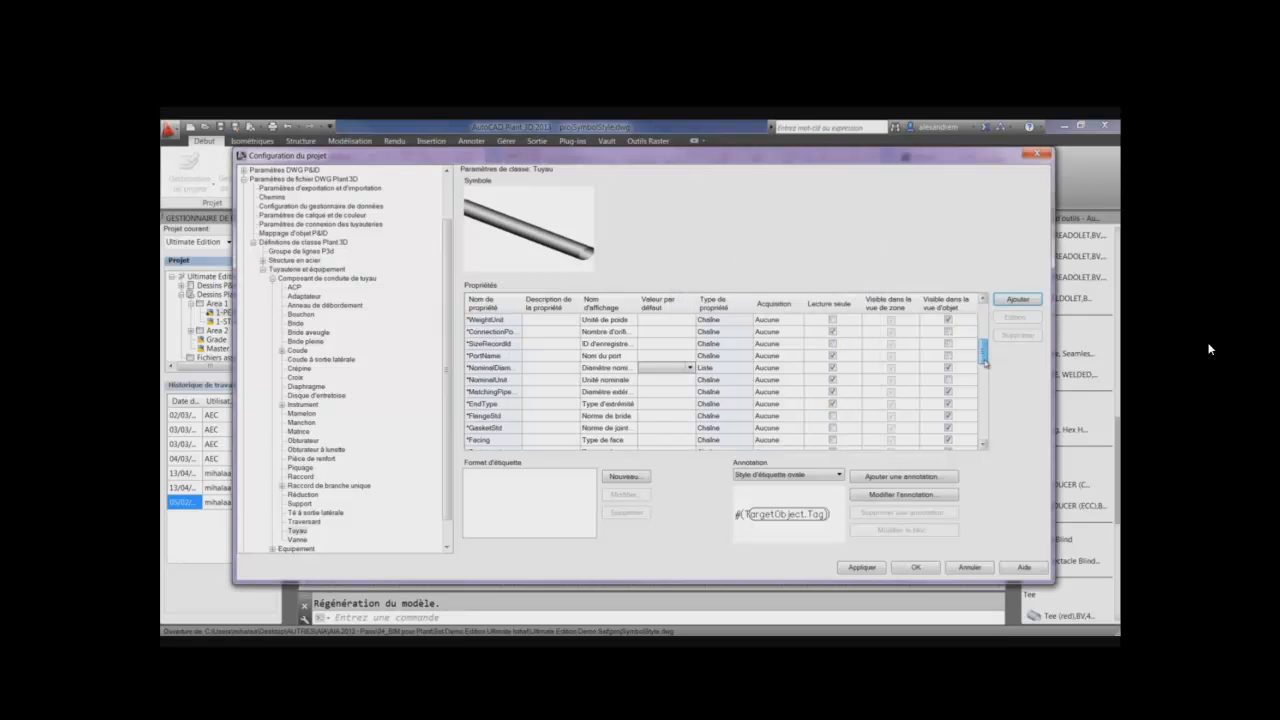
pyautogui.click(490, 416)
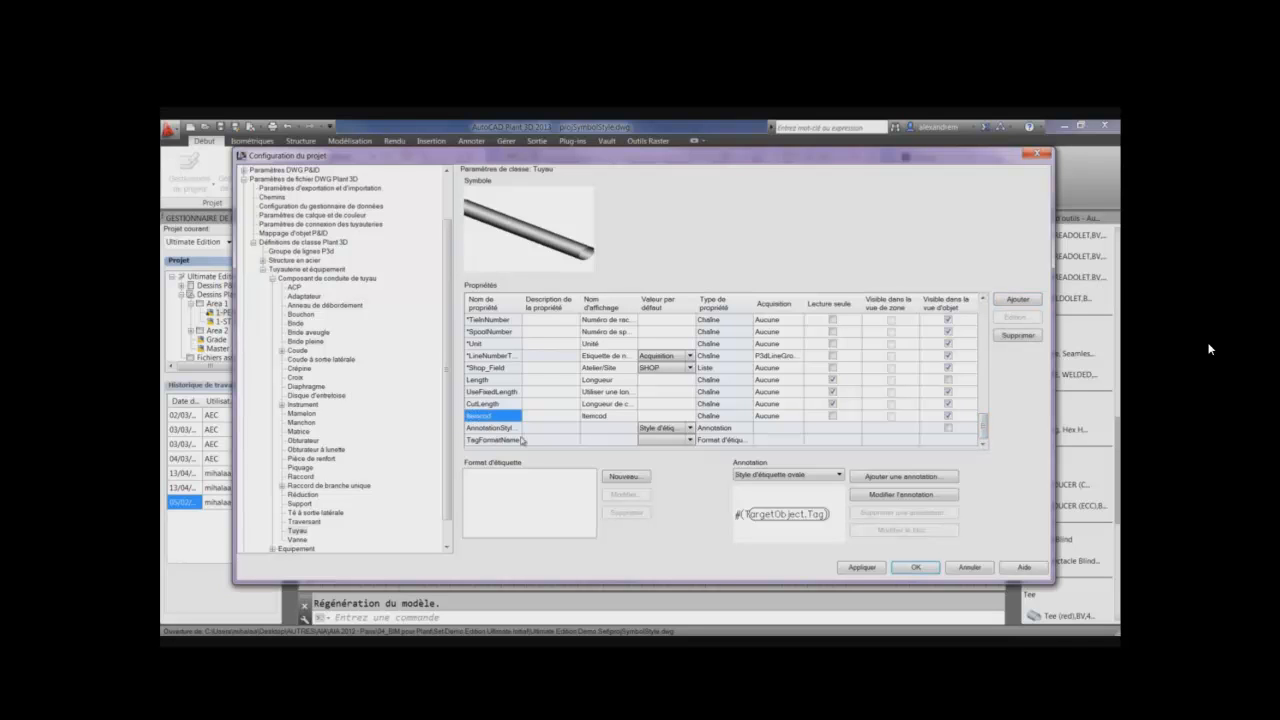
pyautogui.click(911, 568)
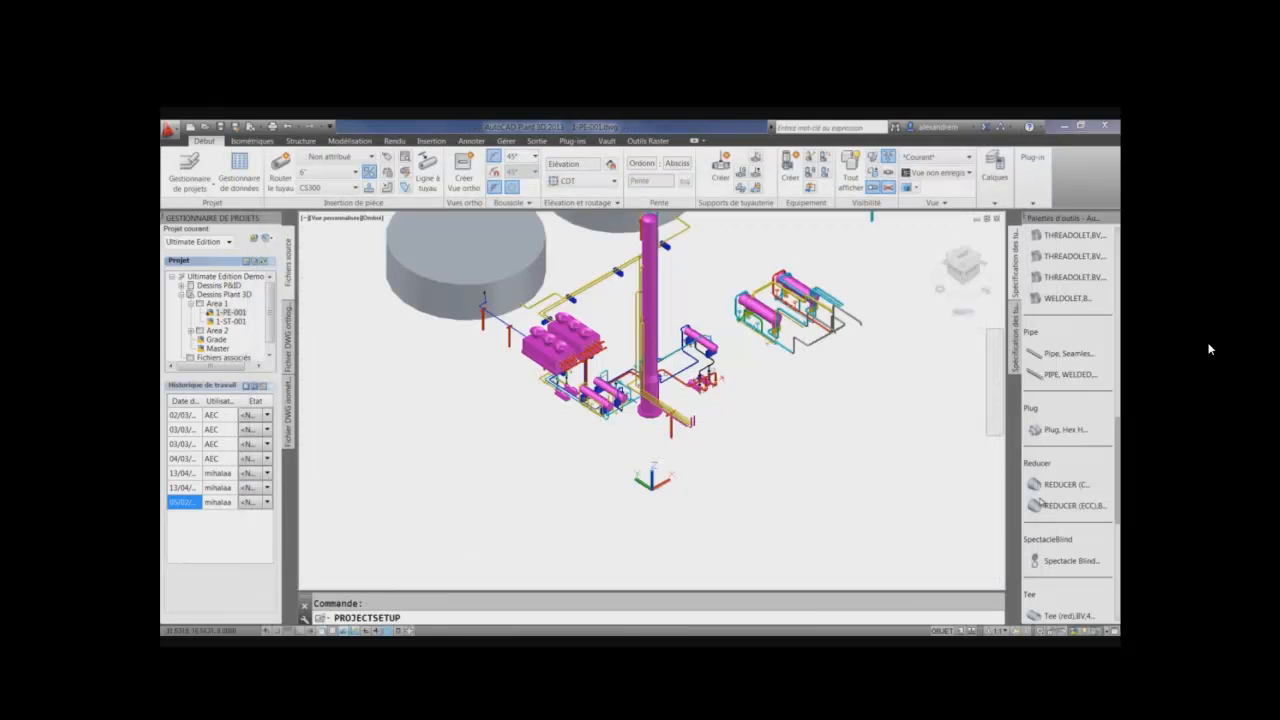
# Route a straight run of welded CS300 pipe in the empty area in front of the equipment.
pyautogui.click(1040, 376)
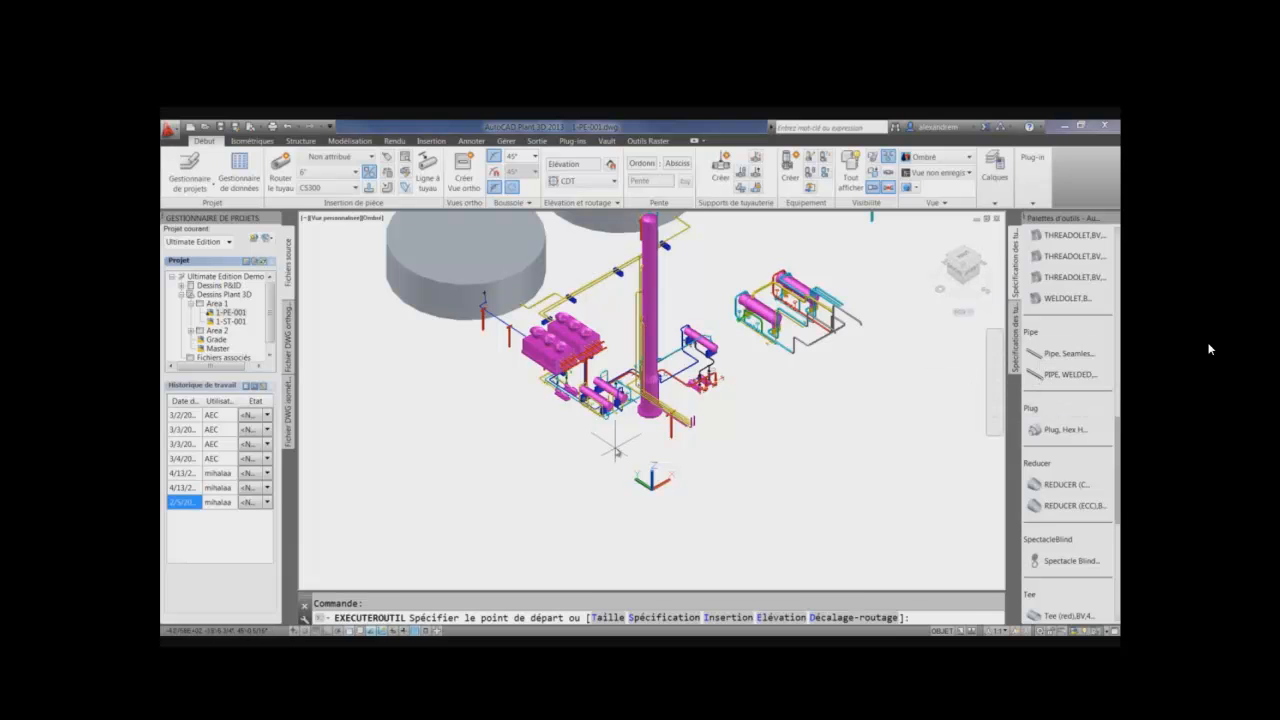
pyautogui.click(469, 399)
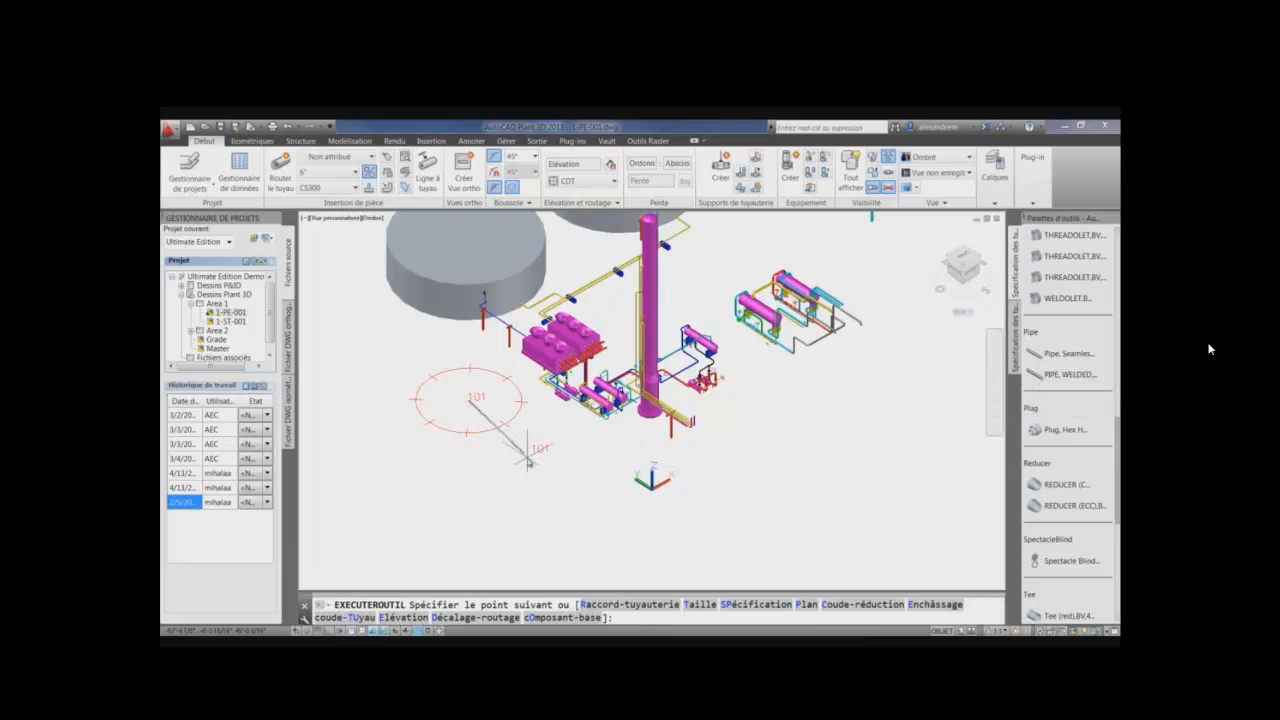
pyautogui.click(540, 458)
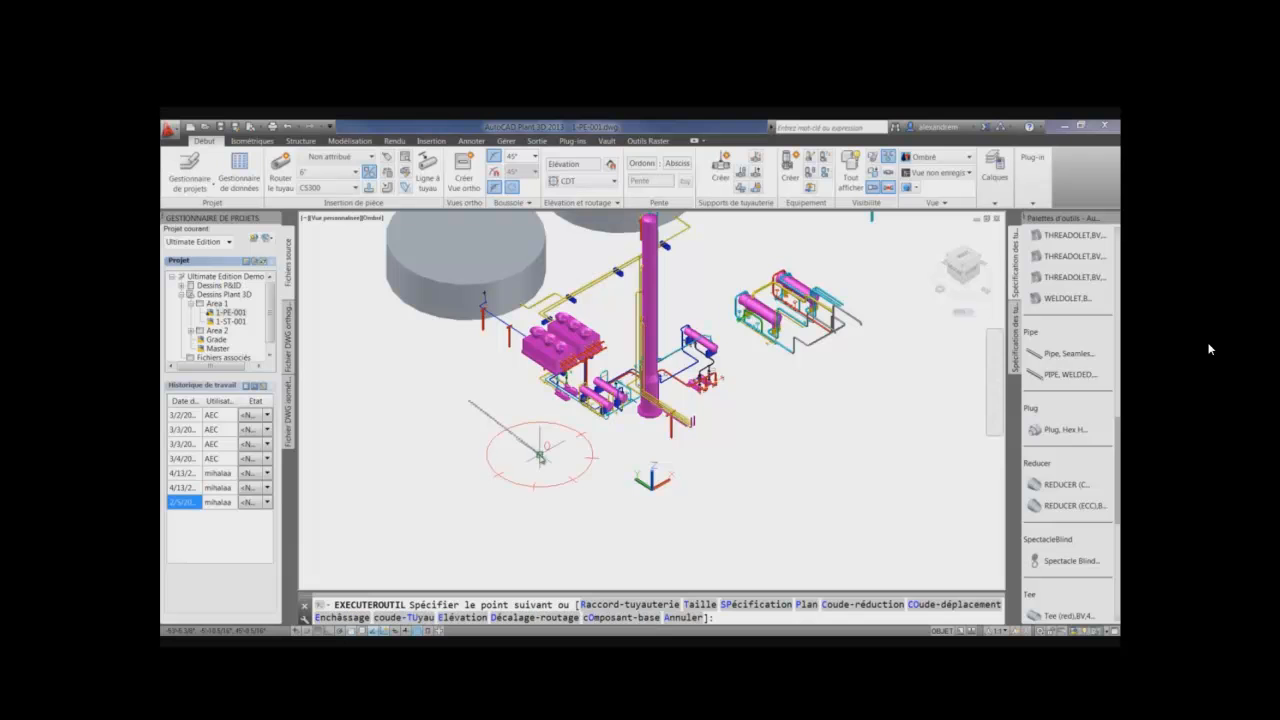
pyautogui.press('Escape')
# Open the new welded pipe's properties and check the Itemcod field among its general Plant 3D properties.
pyautogui.scroll(3, 540, 456)
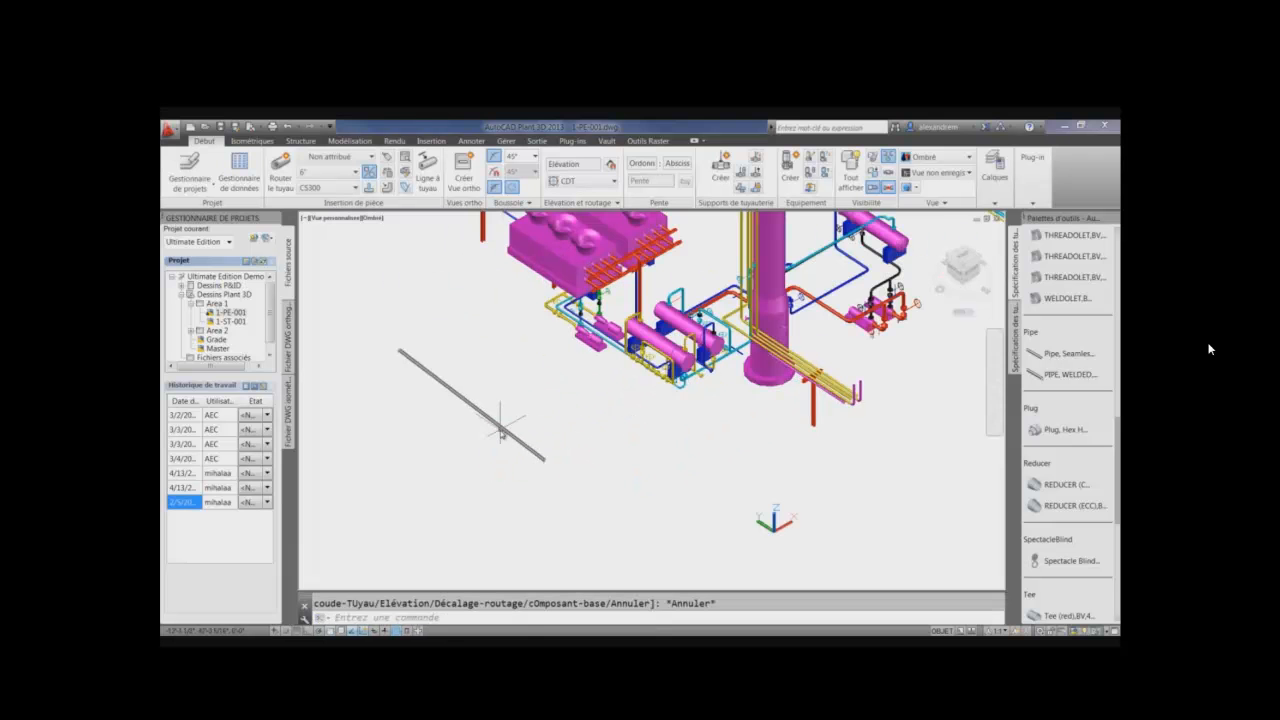
pyautogui.doubleClick(497, 424)
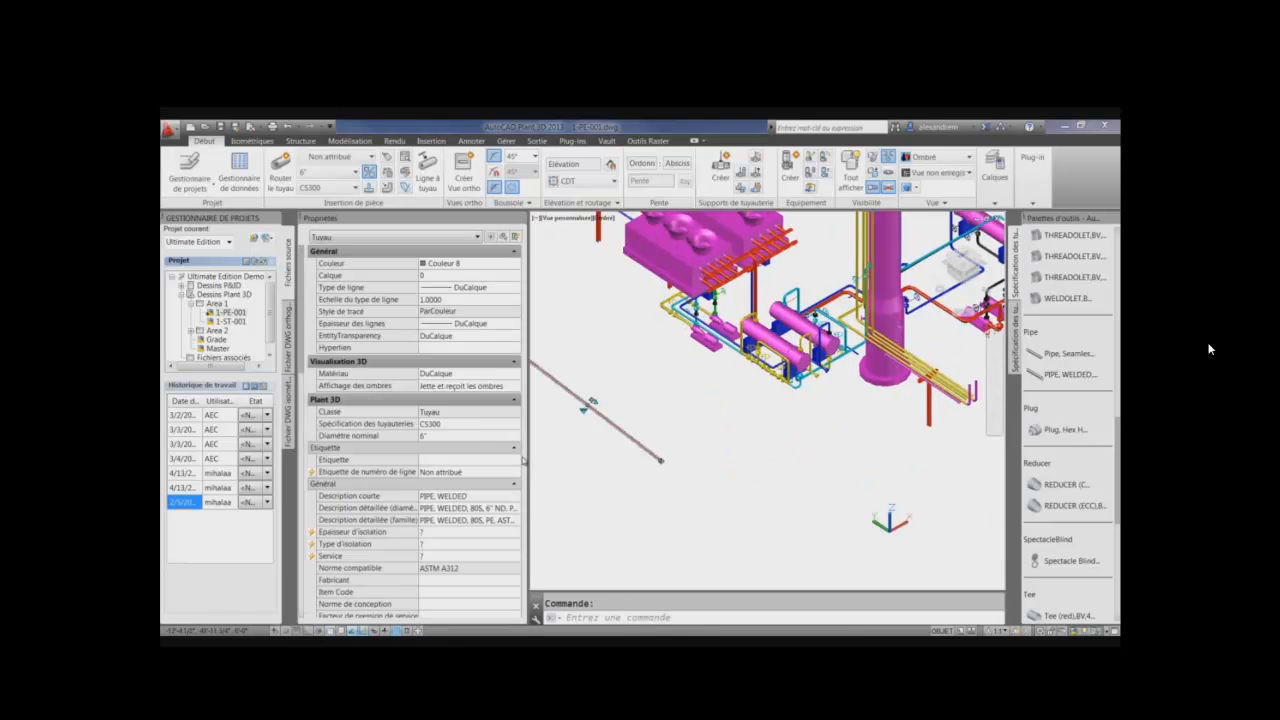
pyautogui.scroll(-5, 323, 356)
pyautogui.scroll(-6, 323, 357)
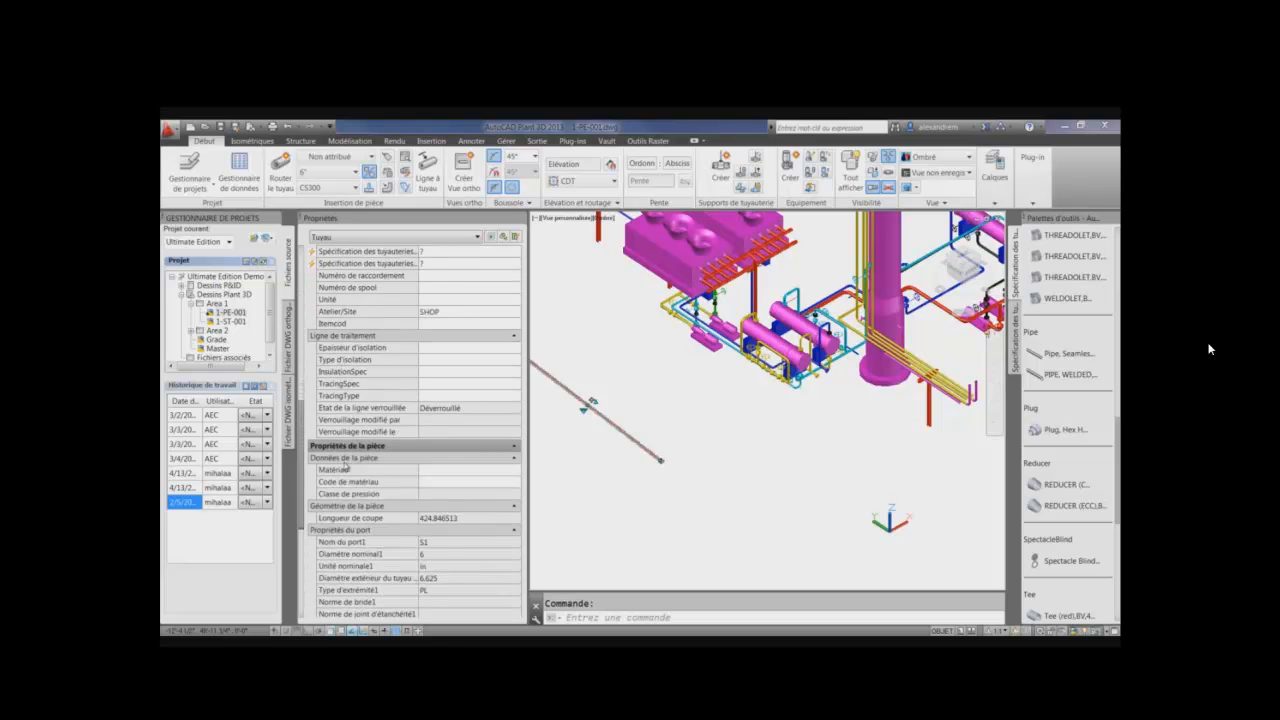
pyautogui.scroll(-5, 344, 467)
pyautogui.scroll(-10, 350, 566)
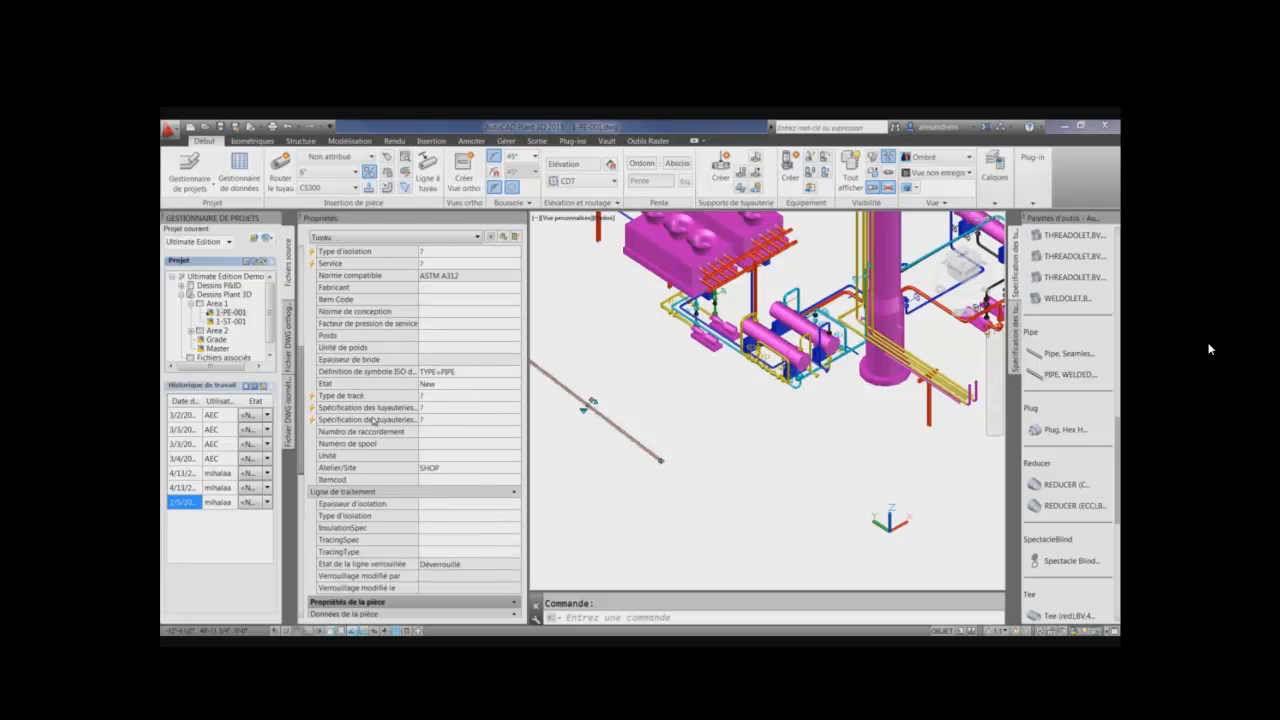
pyautogui.click(448, 479)
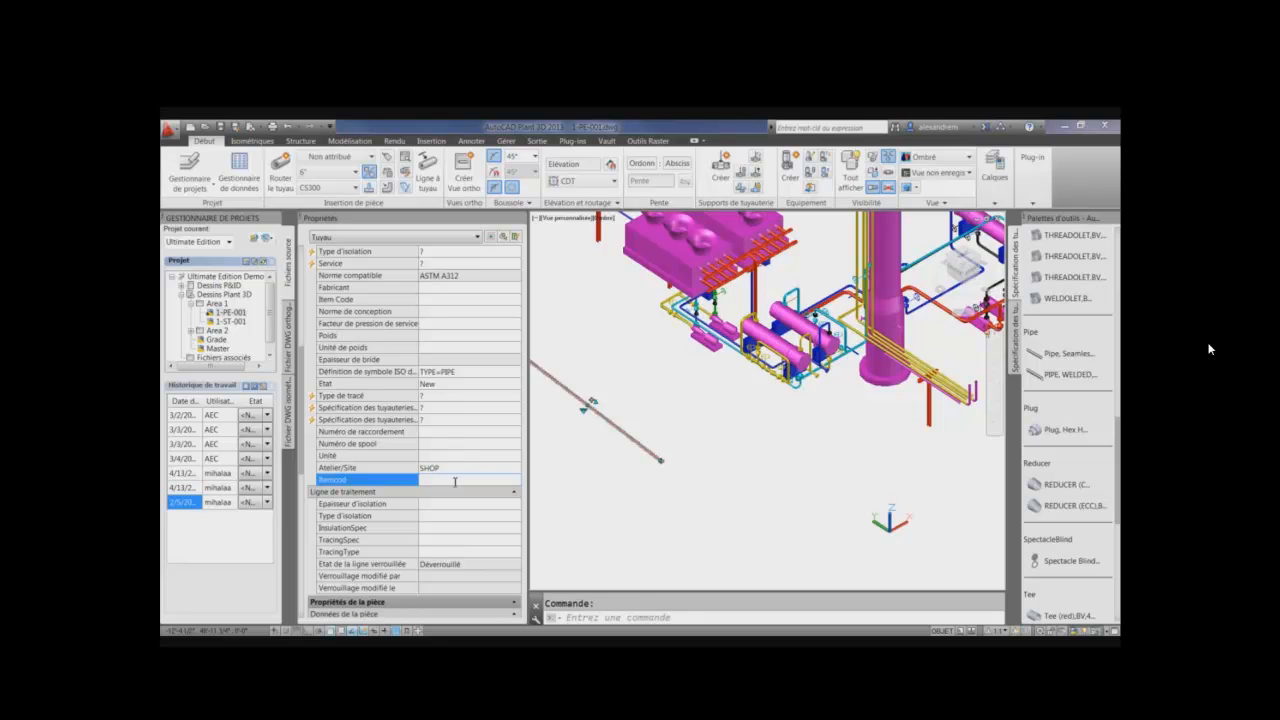
# Save the drawing and enlarge the specification update area to show the list of modified parts.
pyautogui.click(221, 127)
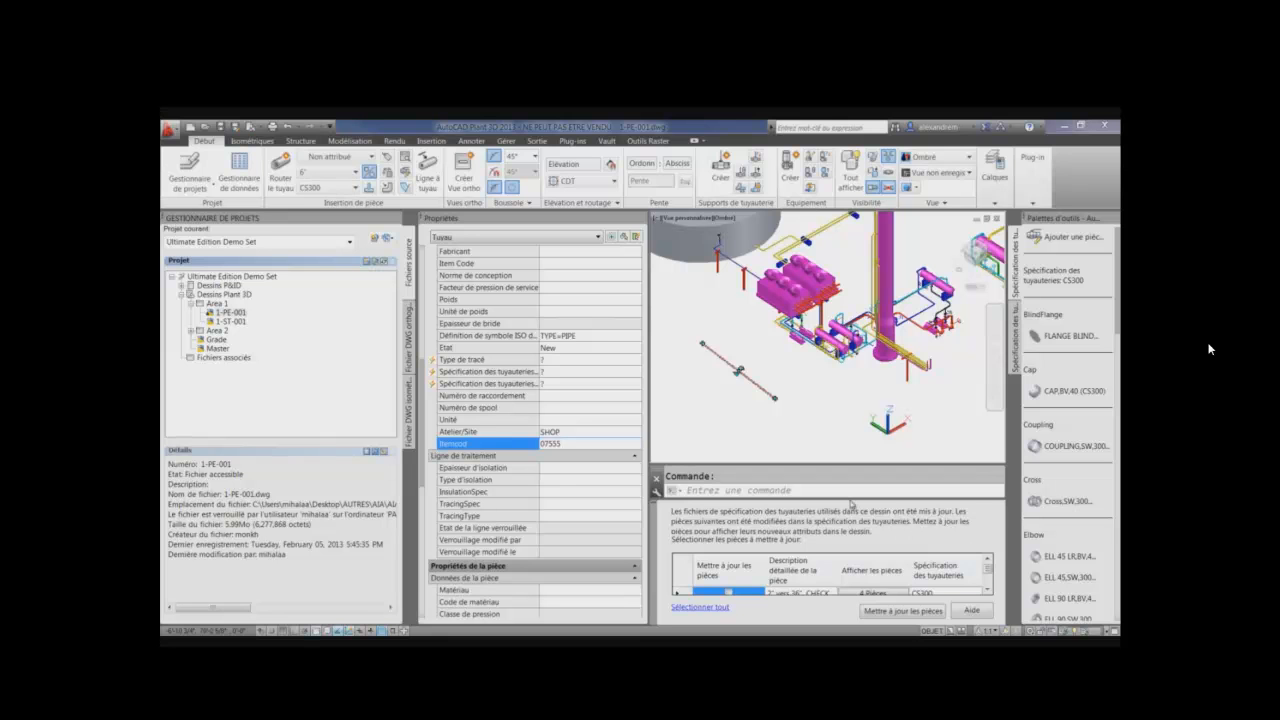
pyautogui.moveTo(854, 477); pyautogui.dragTo(854, 423)
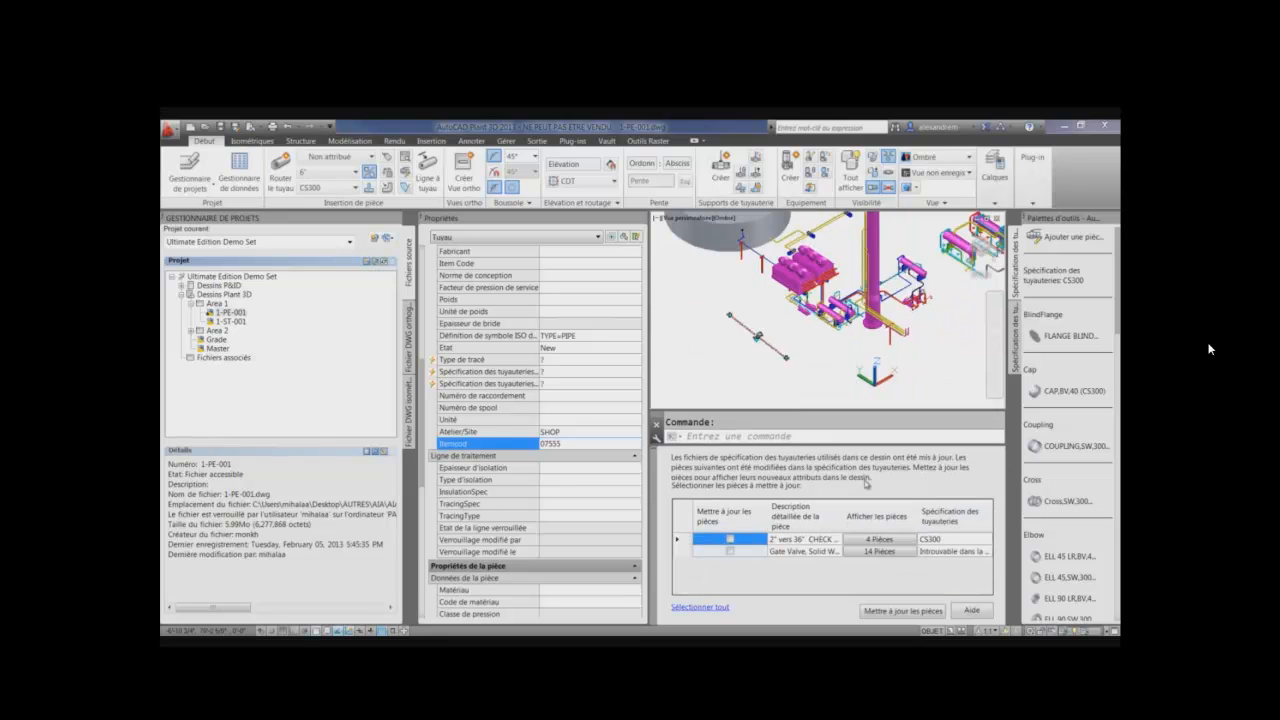